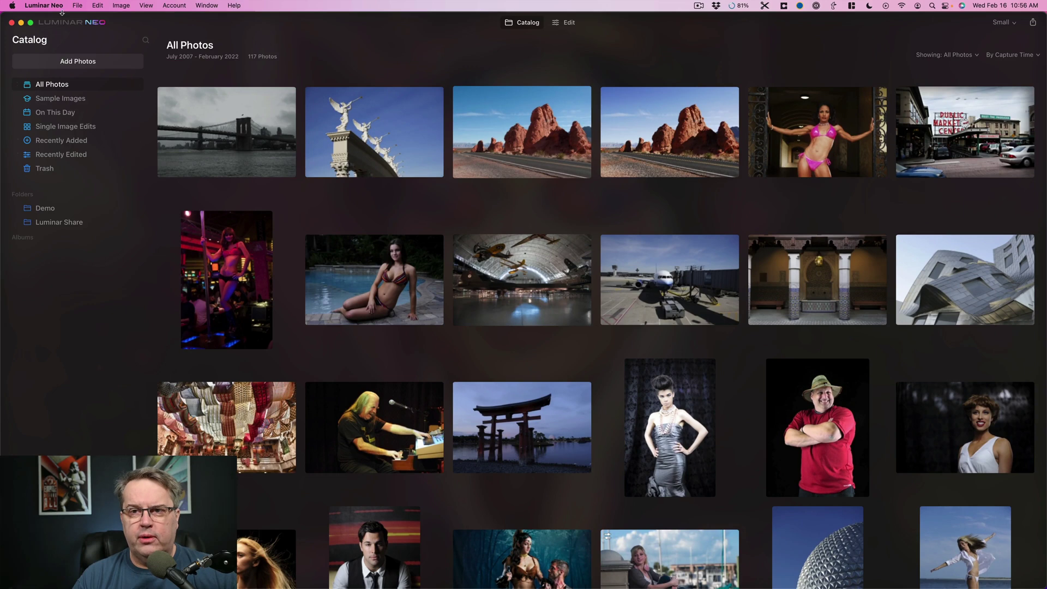
View Luminar Neo's version information from the application menu, then close it
left_click(50, 6)
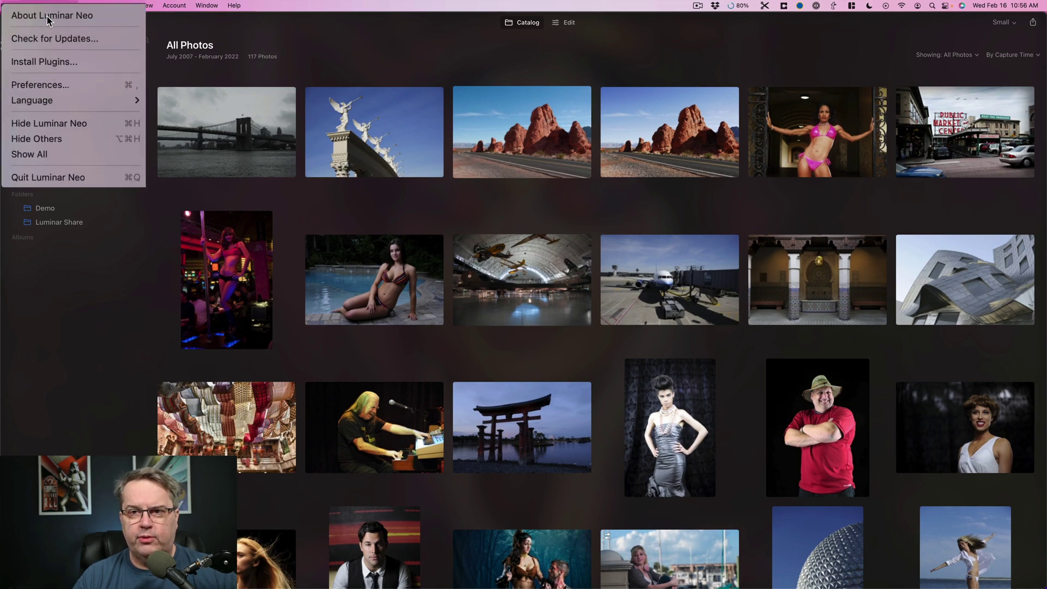
left_click(49, 17)
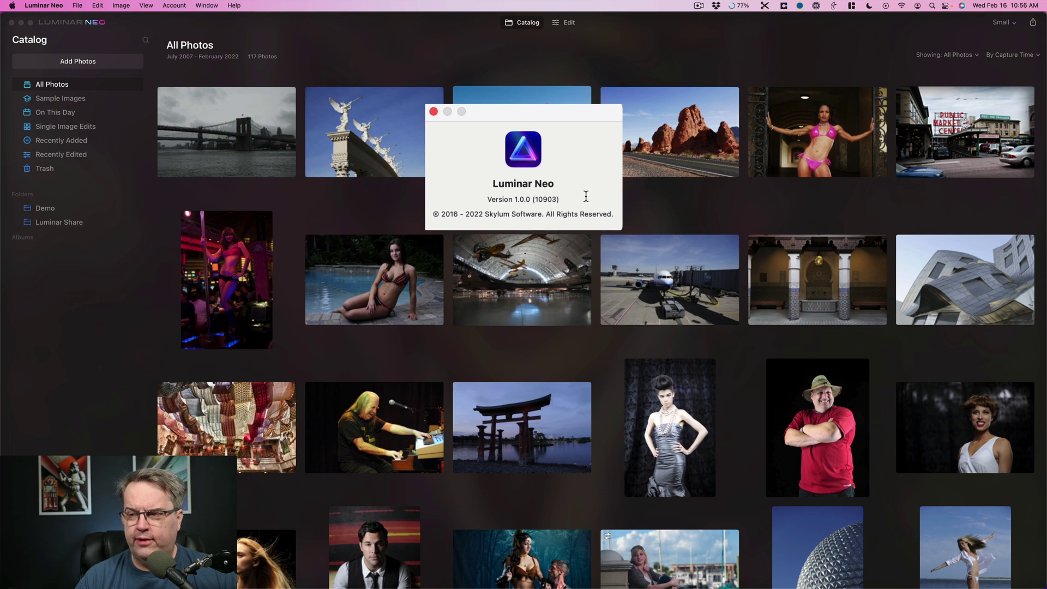
key("super+w")
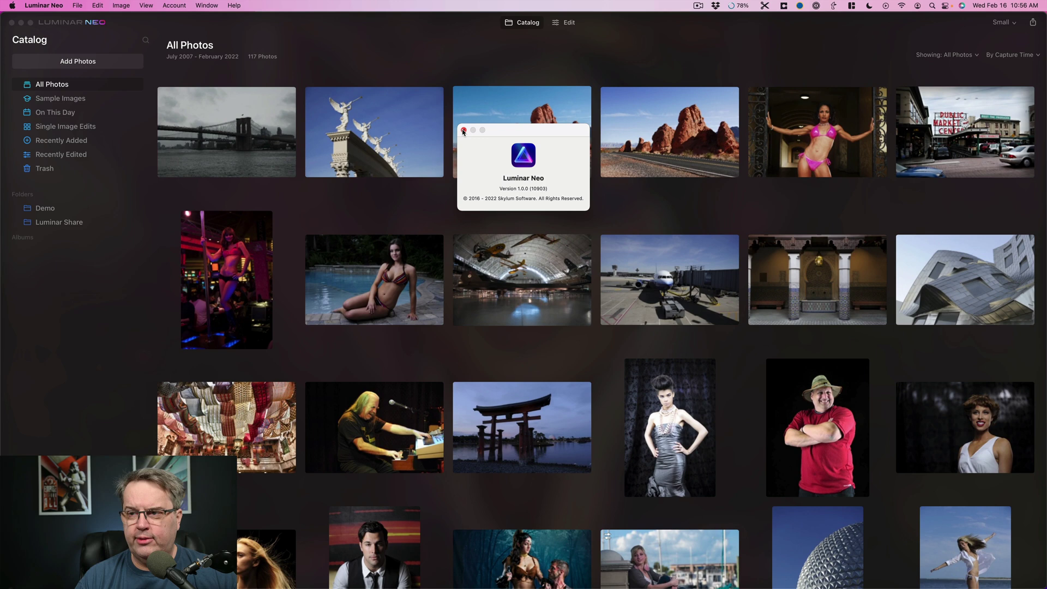
left_click(463, 130)
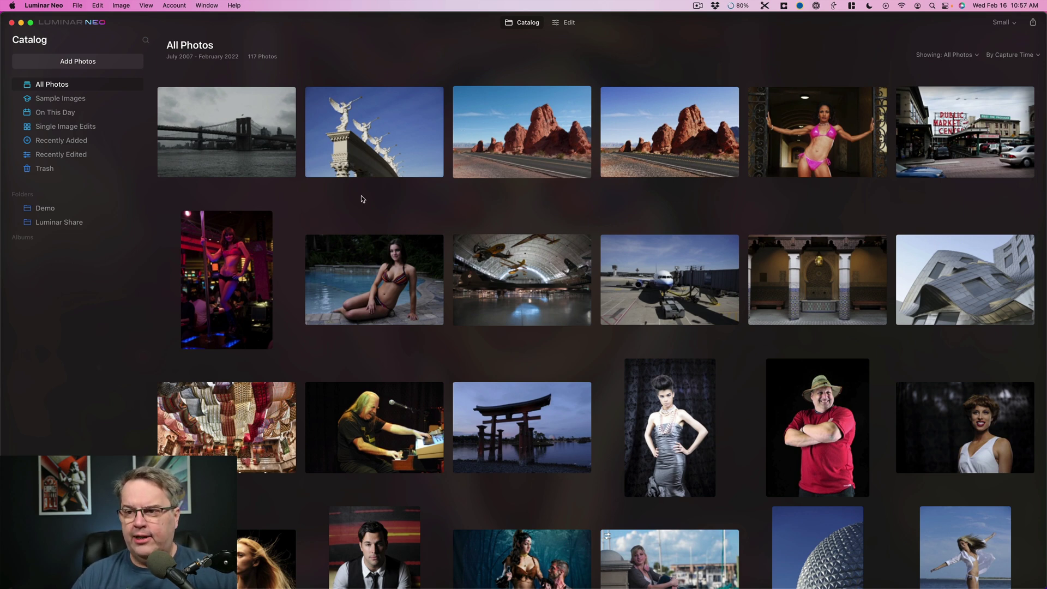
Look through the Luminar Neo, File and Edit menus, then open Add Photos on Pictures
left_click(44, 5)
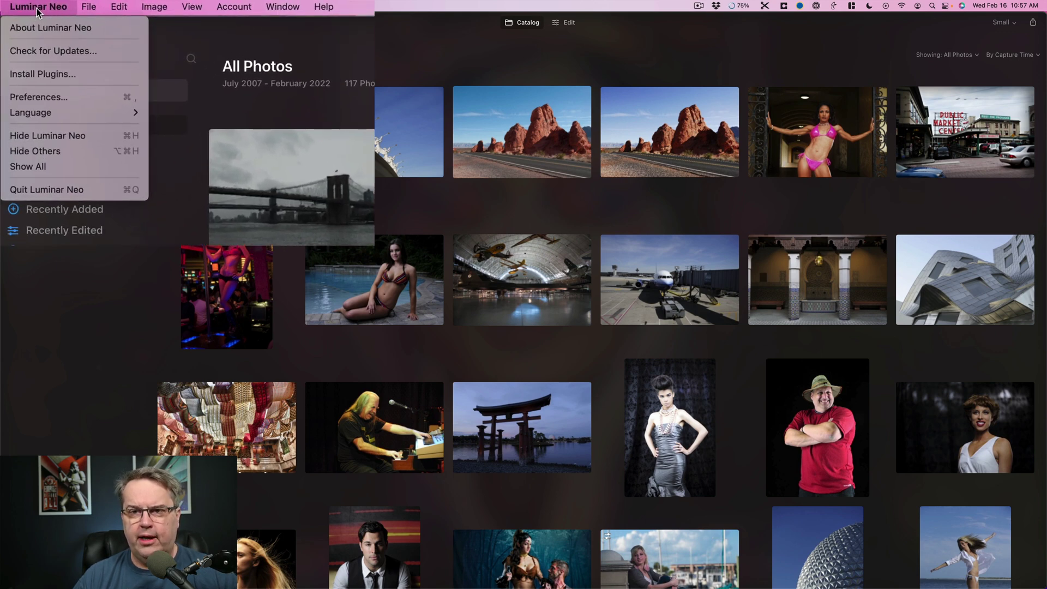
mouse_move(87, 8)
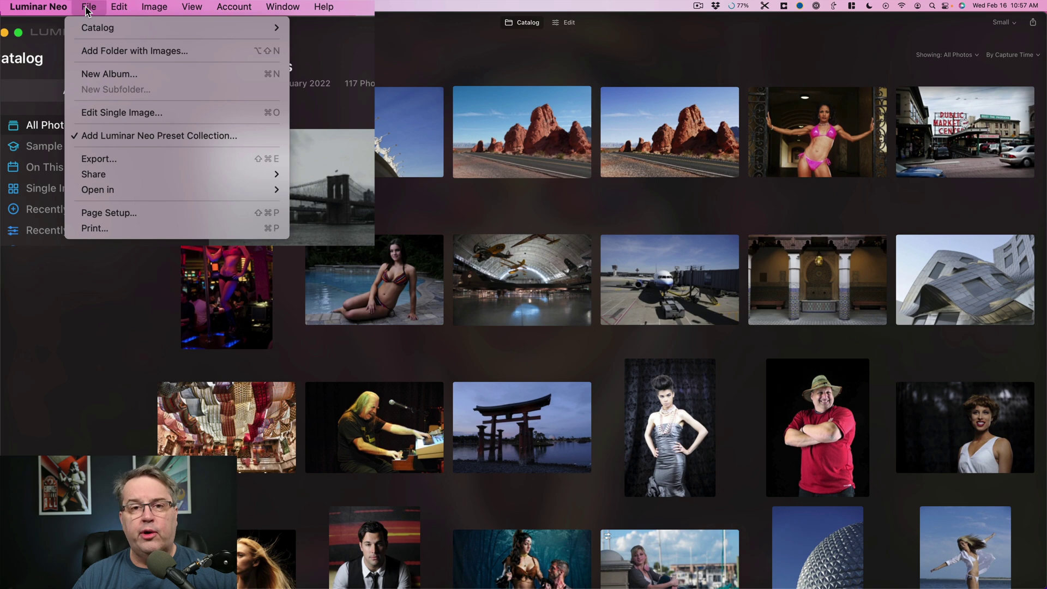
mouse_move(119, 7)
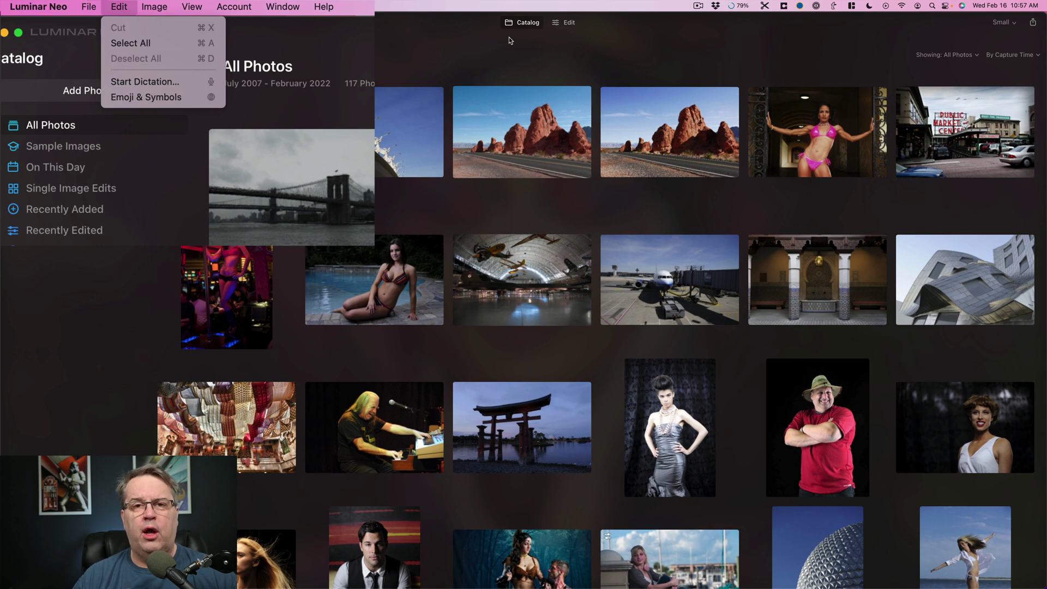
left_click(430, 55)
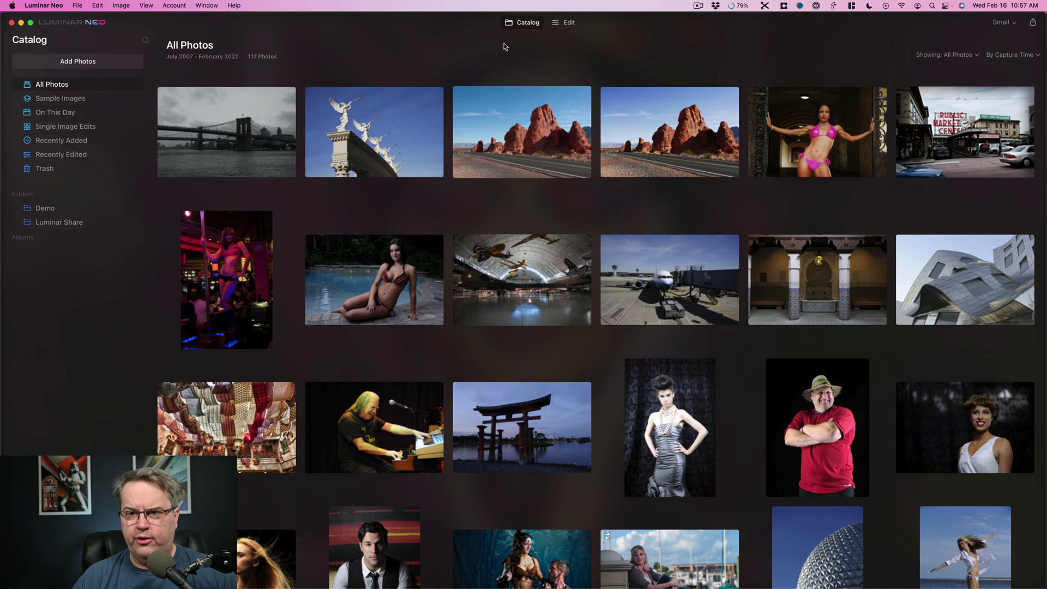
left_click(78, 63)
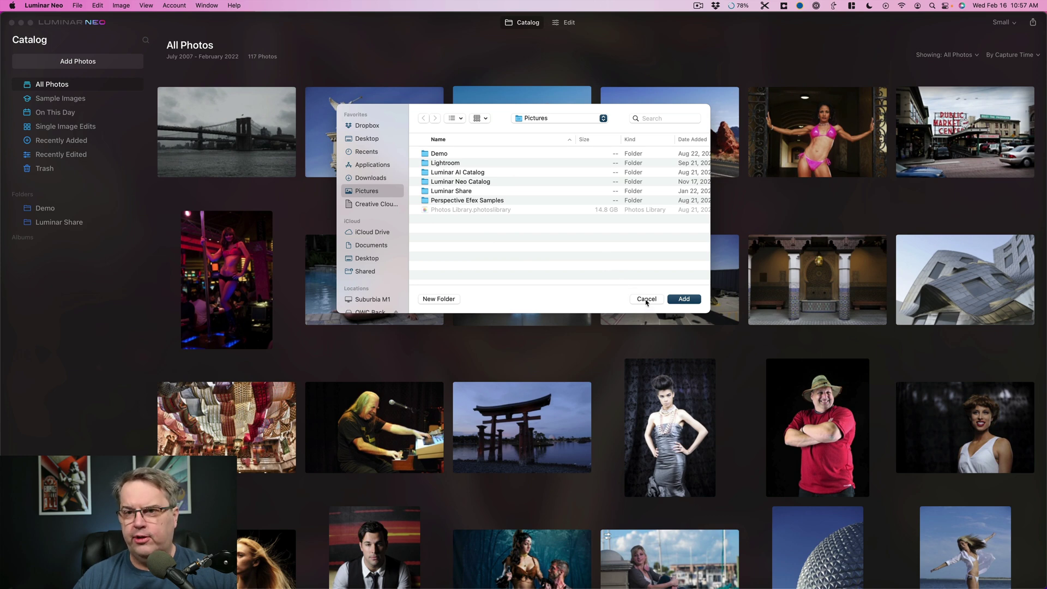
Cancel Add Photos and File > Edit Single Image… without opening anything, then review the File menu
left_click(646, 299)
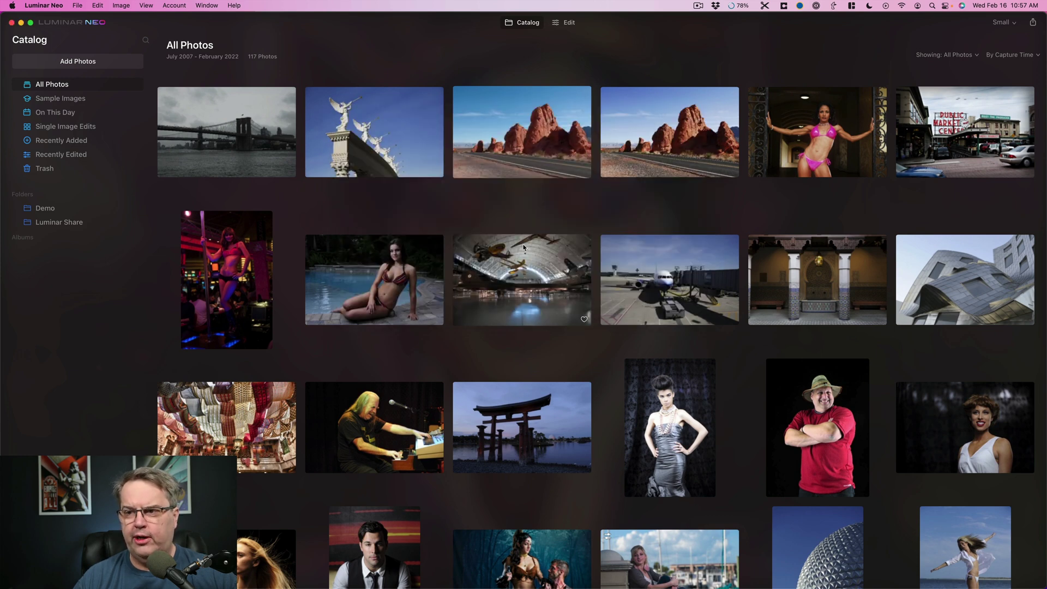
left_click(77, 6)
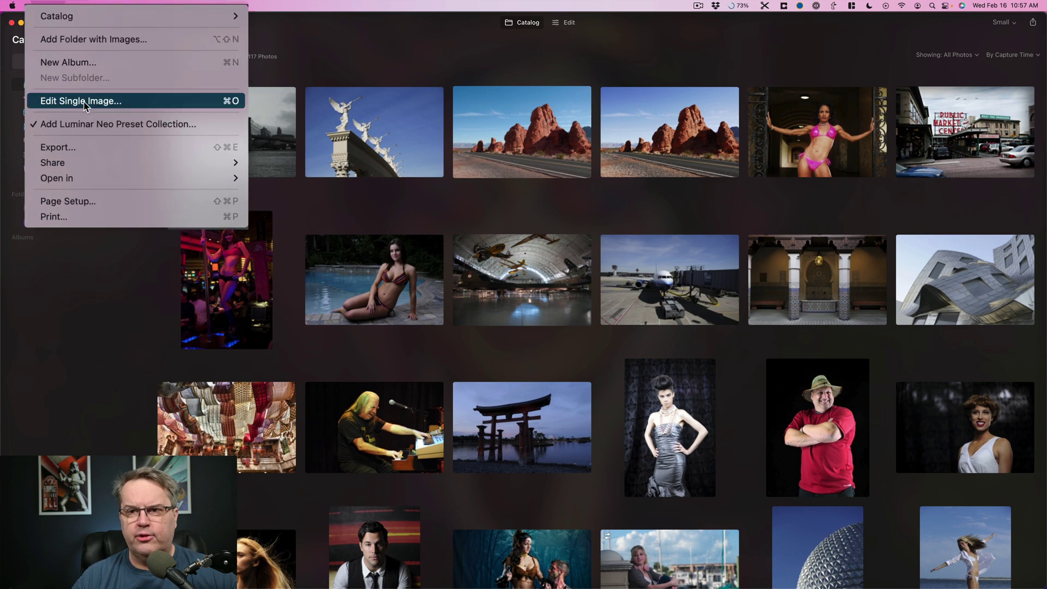
left_click(126, 105)
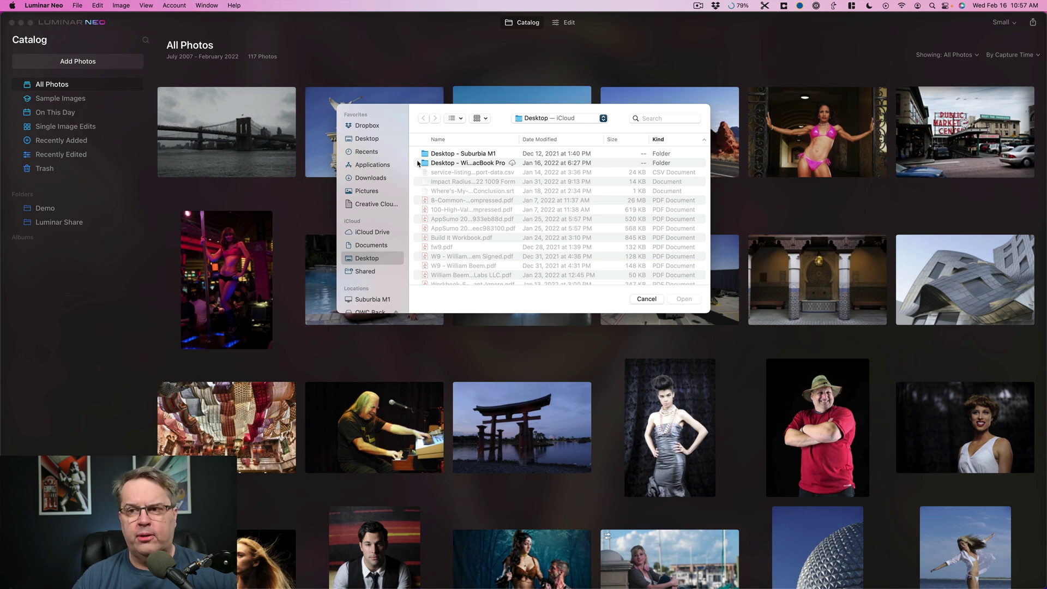
left_click(645, 299)
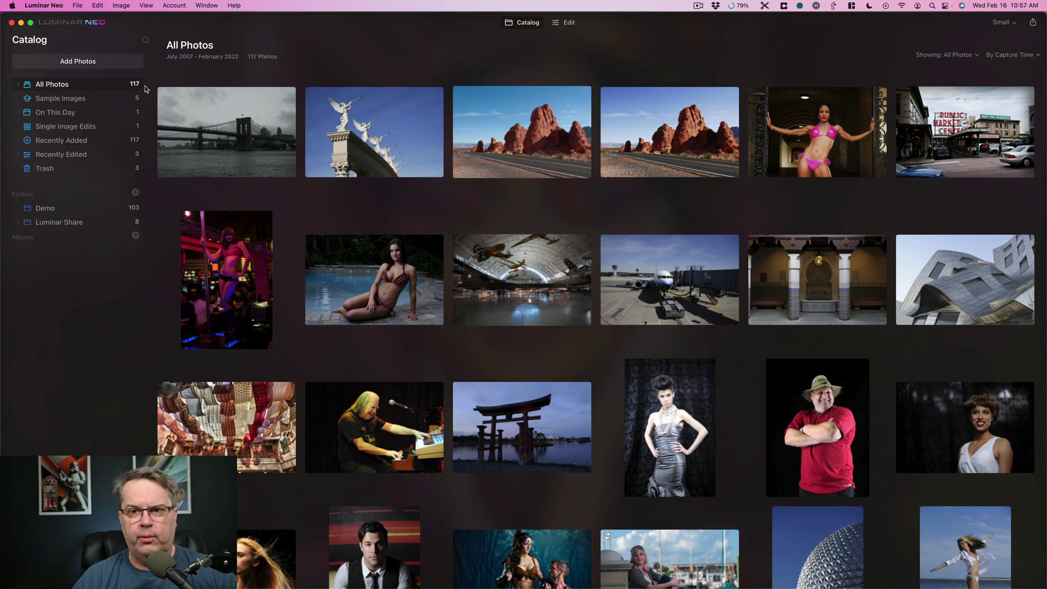
left_click(77, 6)
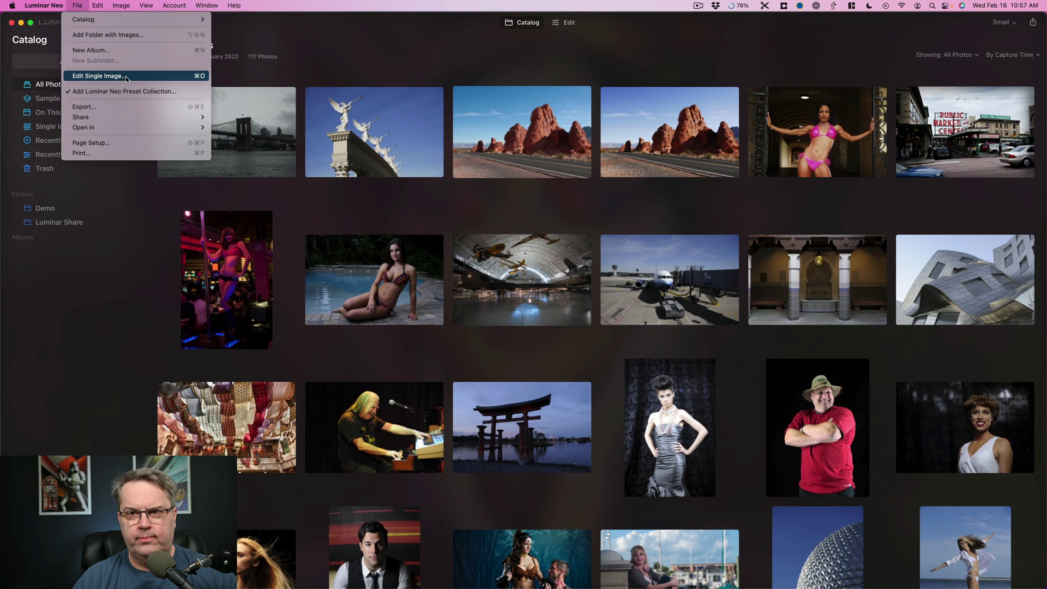
mouse_move(95, 8)
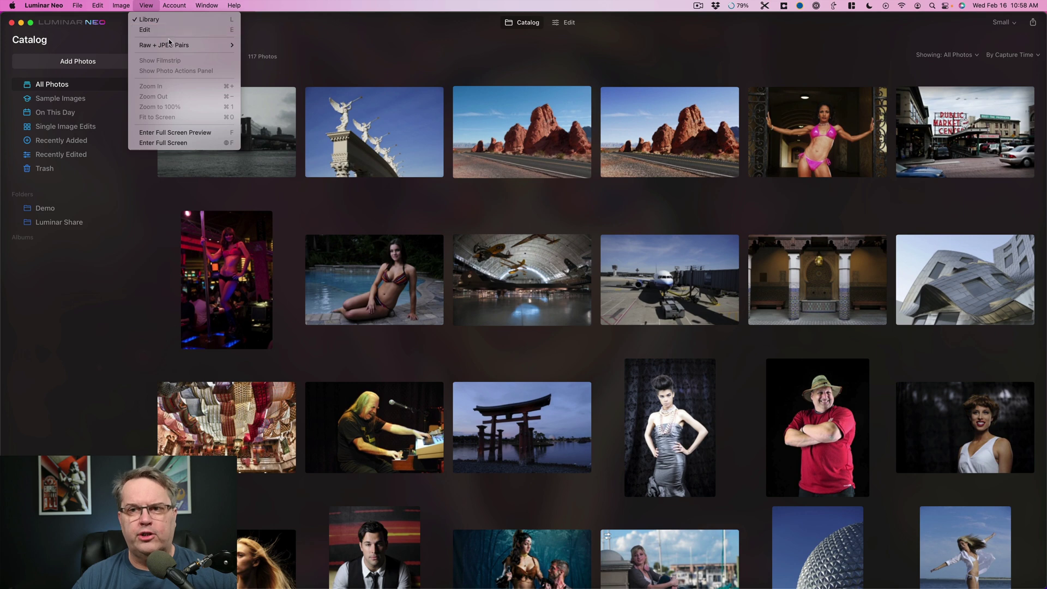
mouse_move(171, 47)
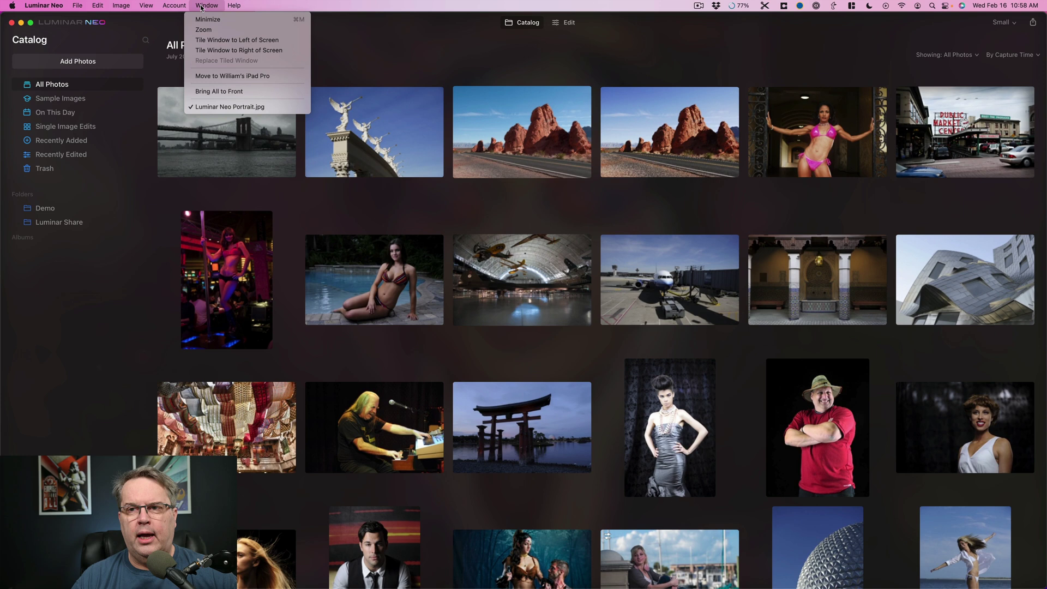
mouse_move(233, 8)
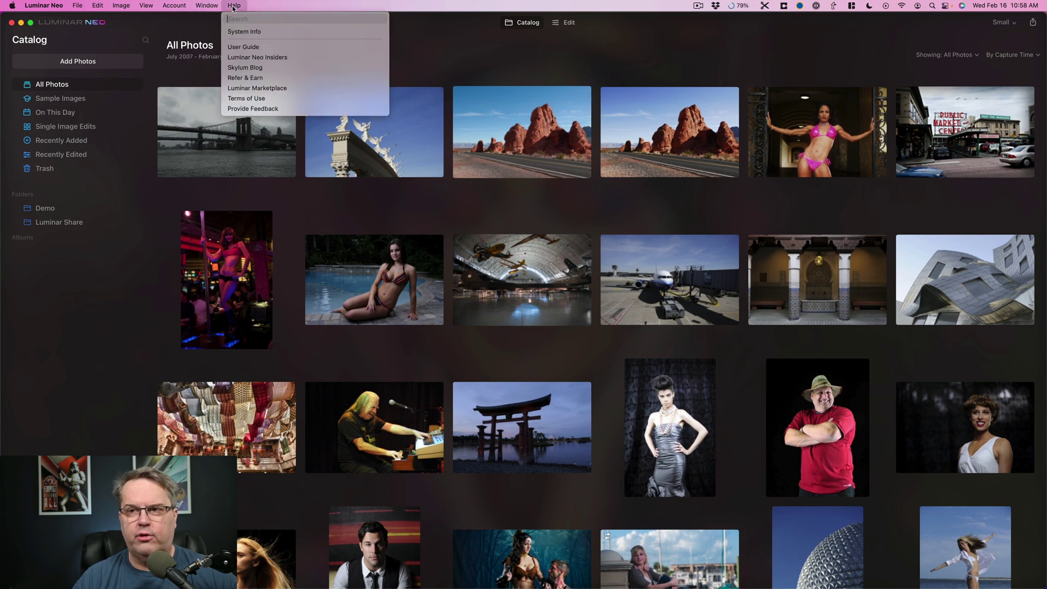
left_click(417, 48)
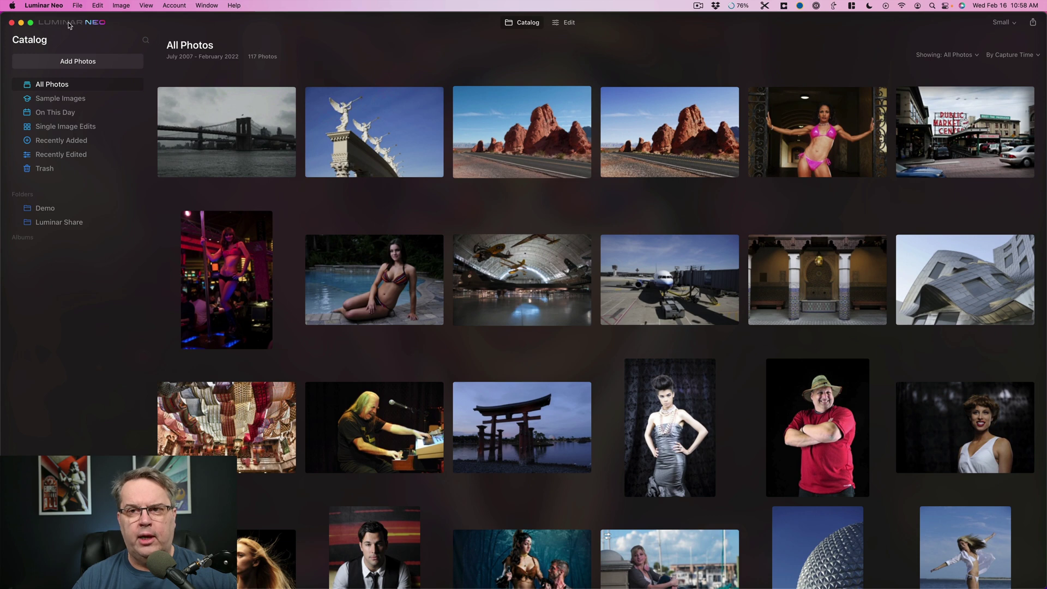
Run Check for Updates and acknowledge that Luminar Neo 1.0.0 is up to date
left_click(48, 5)
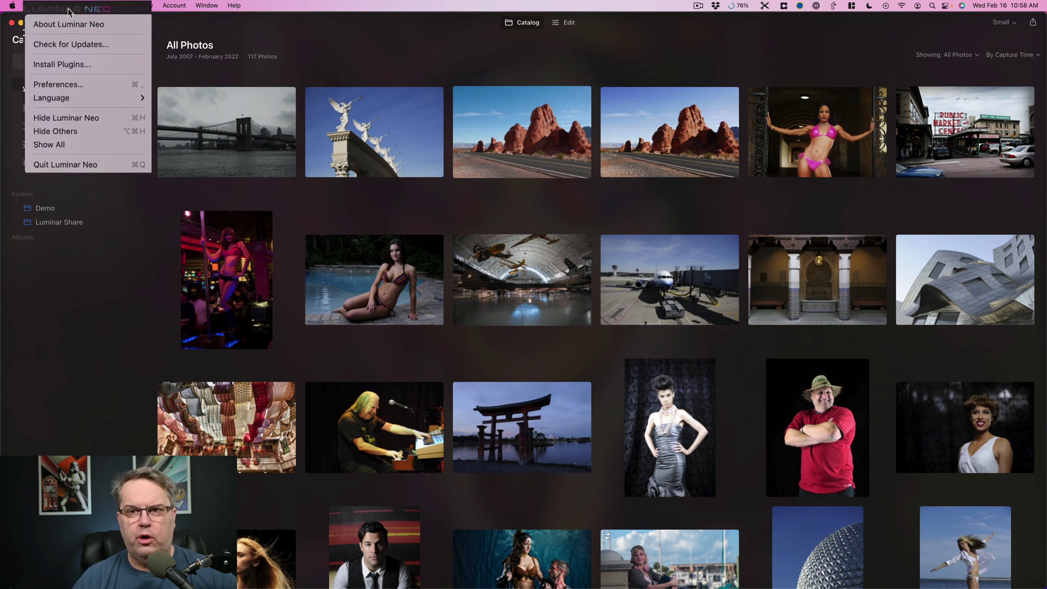
left_click(101, 53)
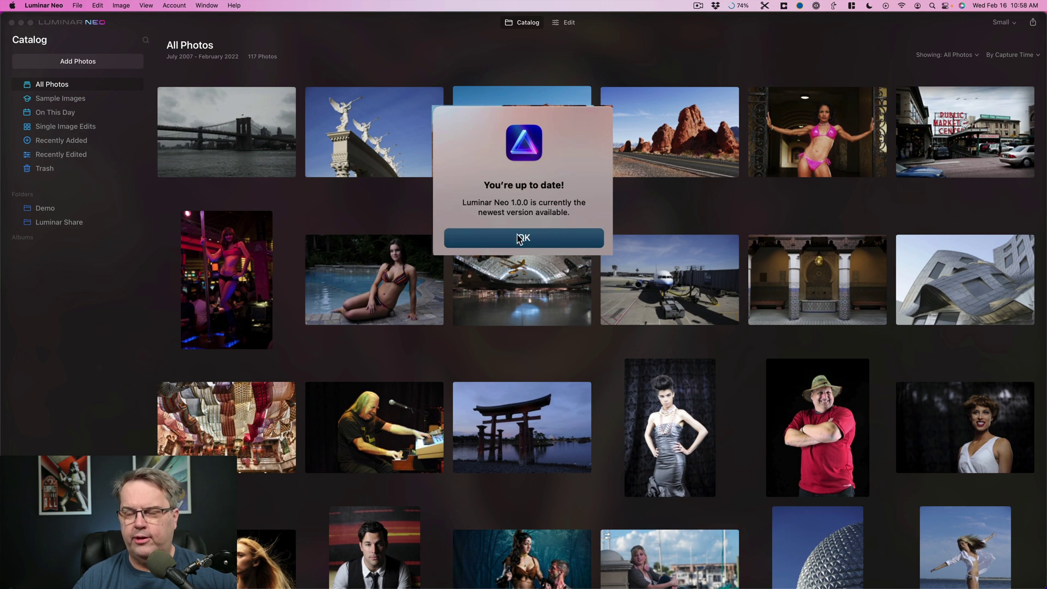
left_click(518, 238)
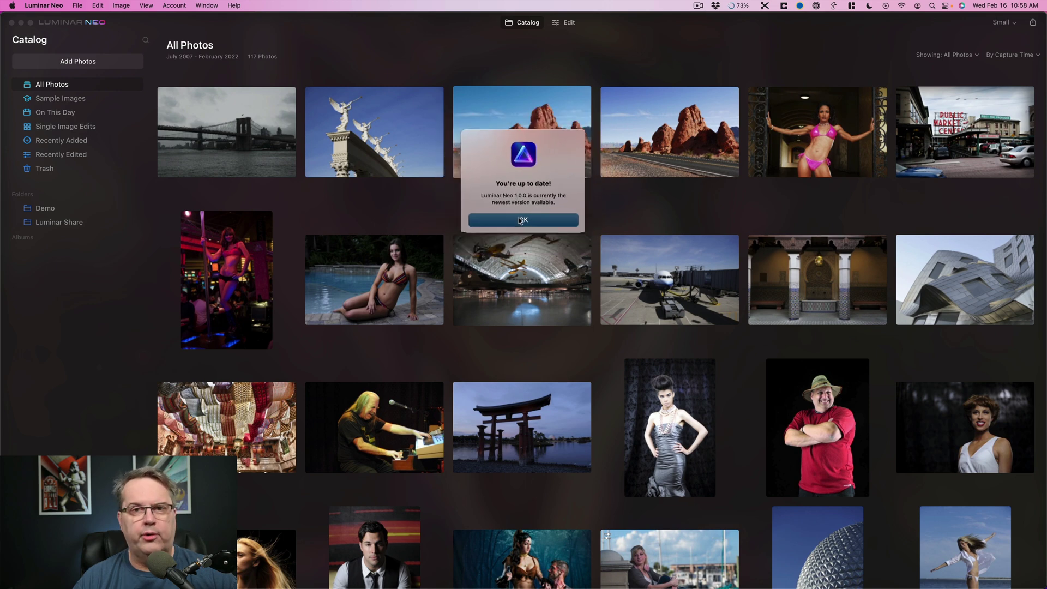
left_click(69, 24)
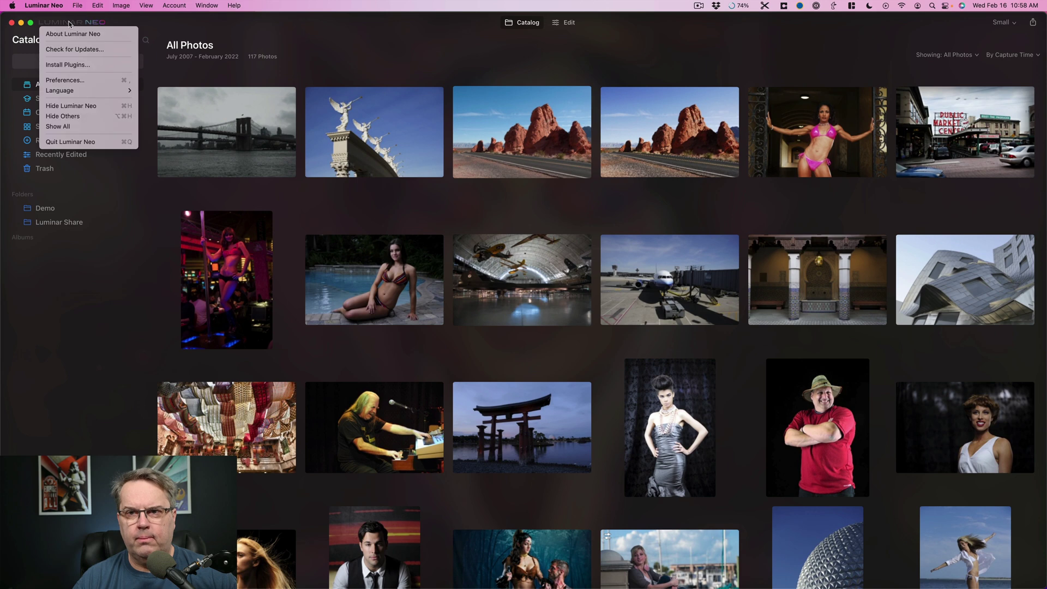
left_click(88, 82)
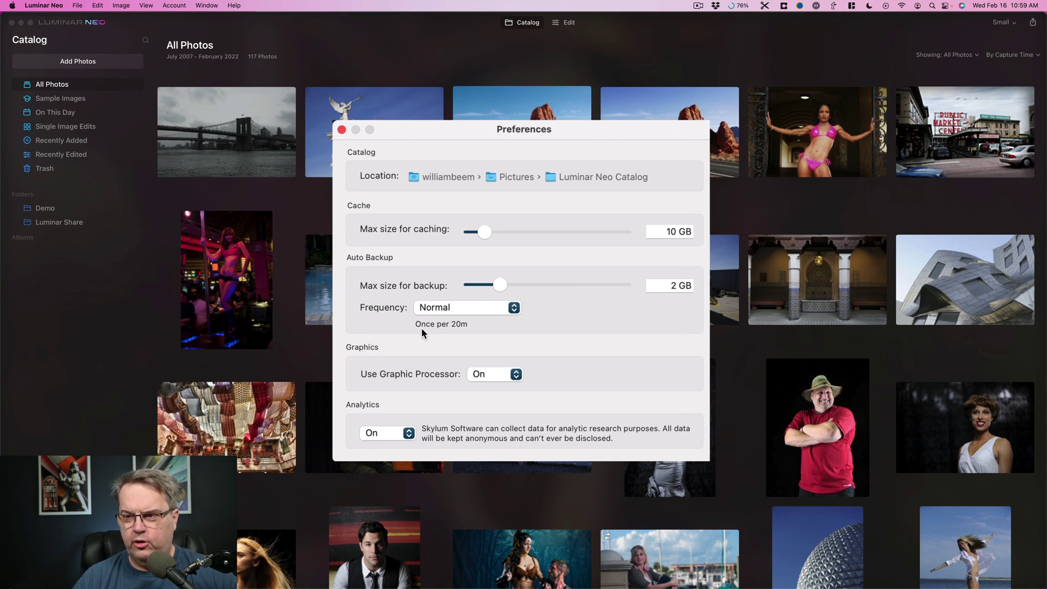
left_click(514, 309)
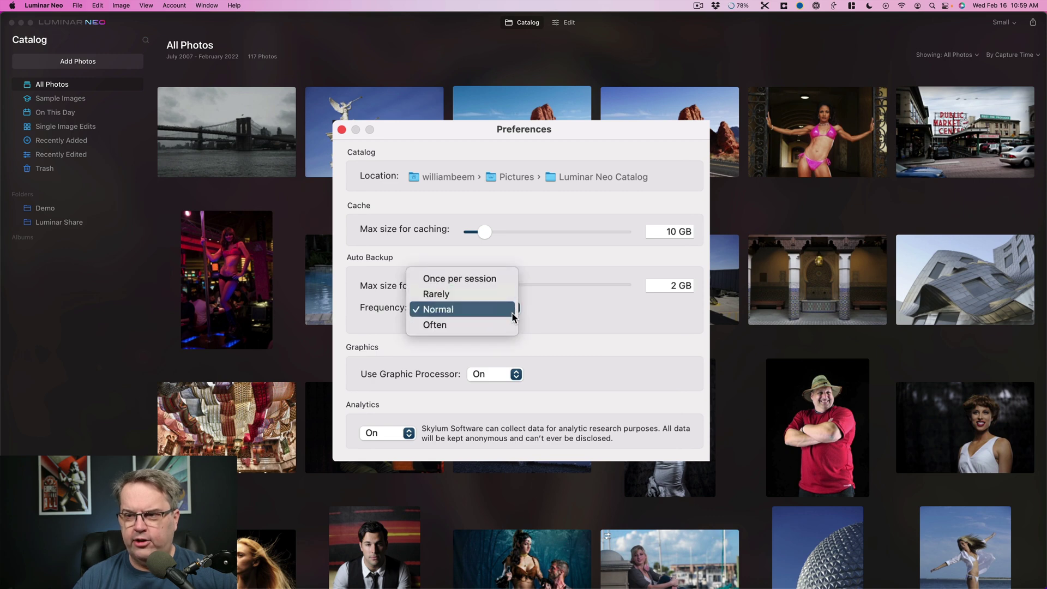
left_click(614, 315)
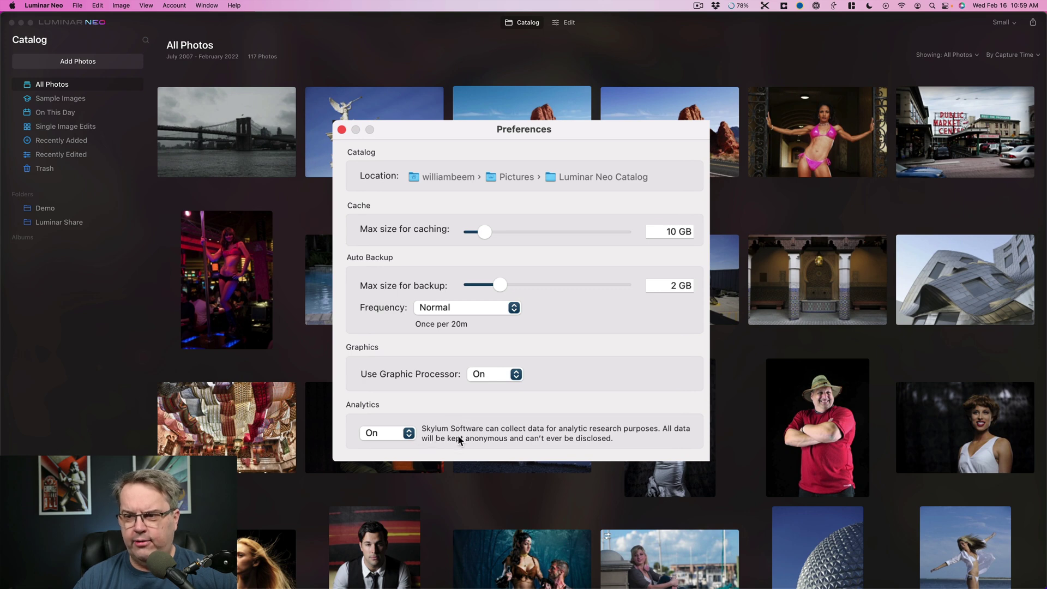
left_click(408, 434)
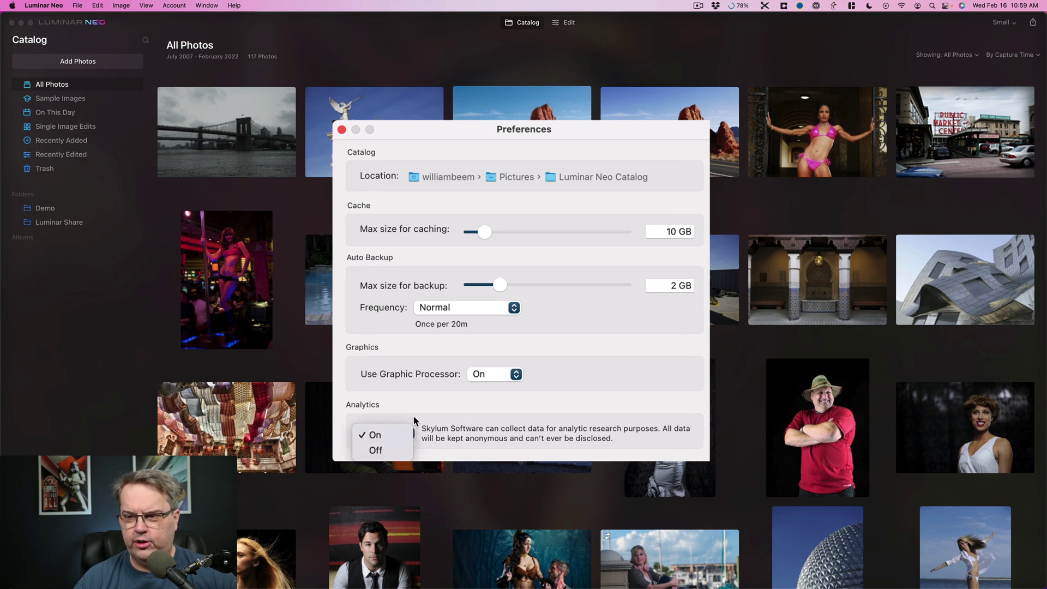
left_click(426, 413)
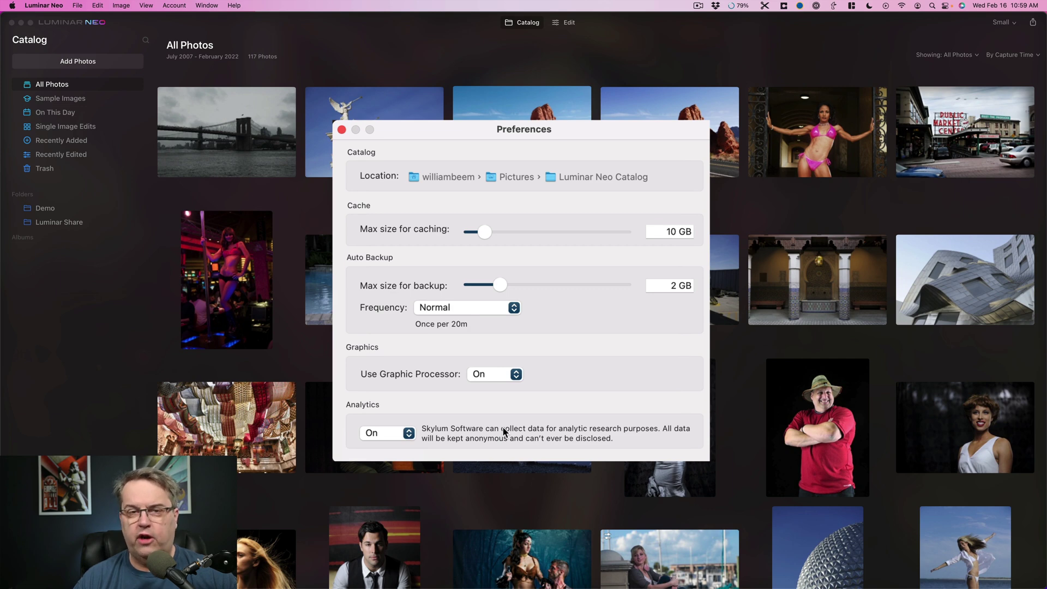
left_click(342, 130)
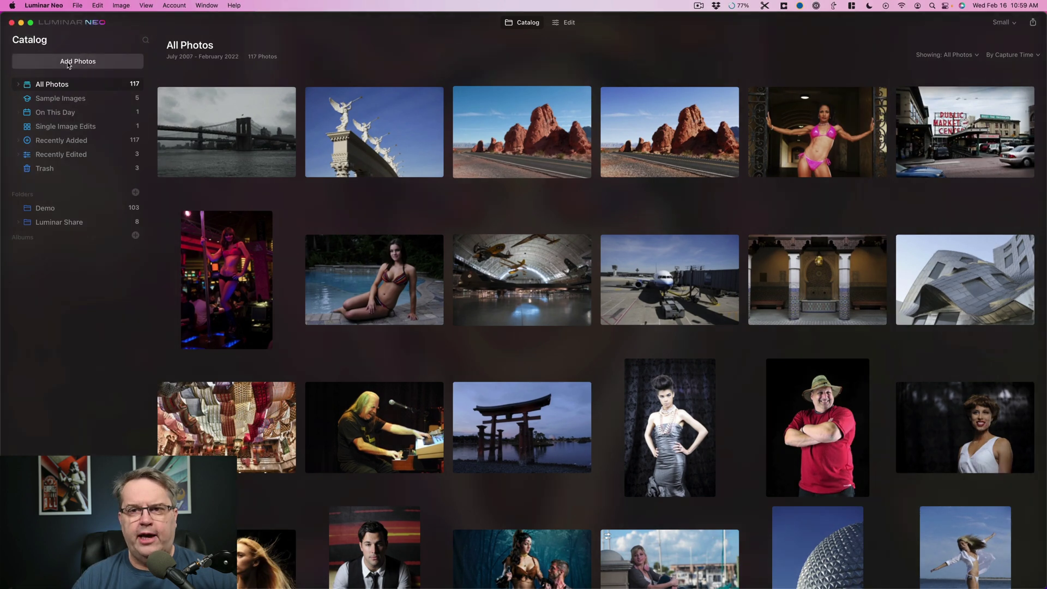
Open Add Photos, browse the Desktop folder, and cancel without importing anything
left_click(68, 62)
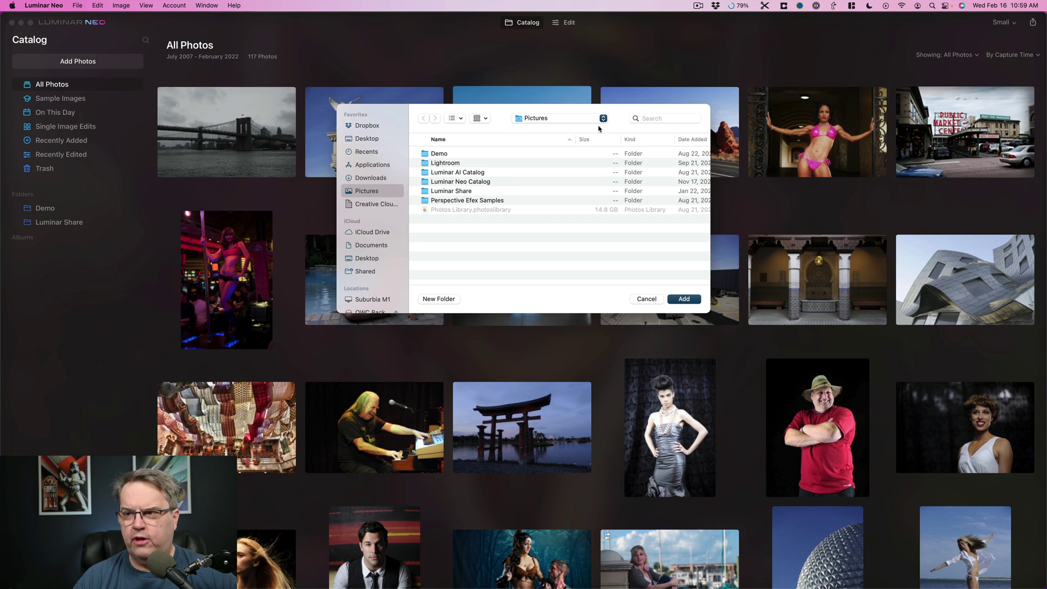
left_click(363, 139)
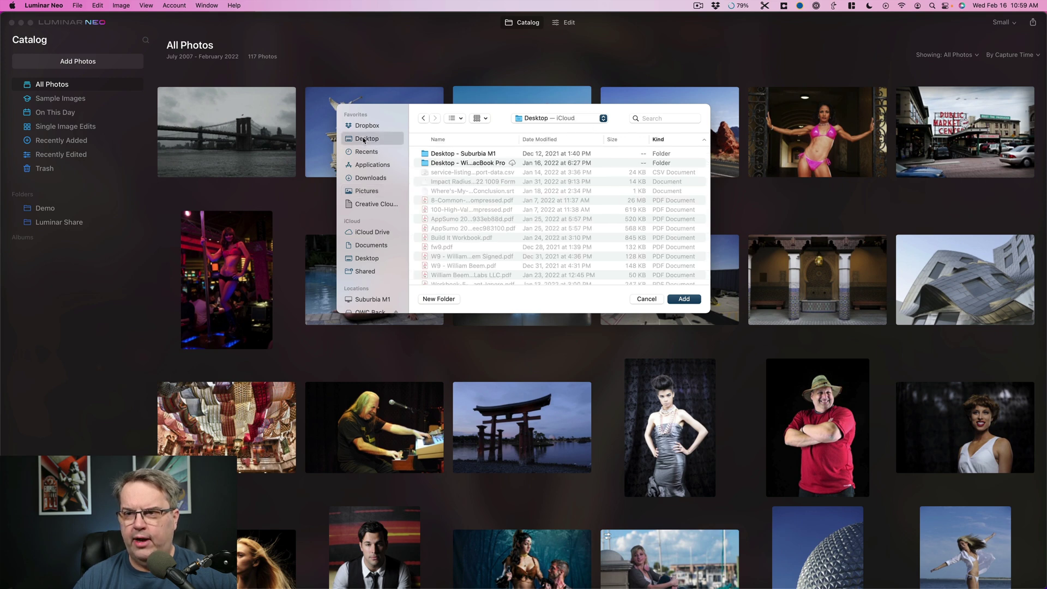
scroll(488, 188, "down", 5)
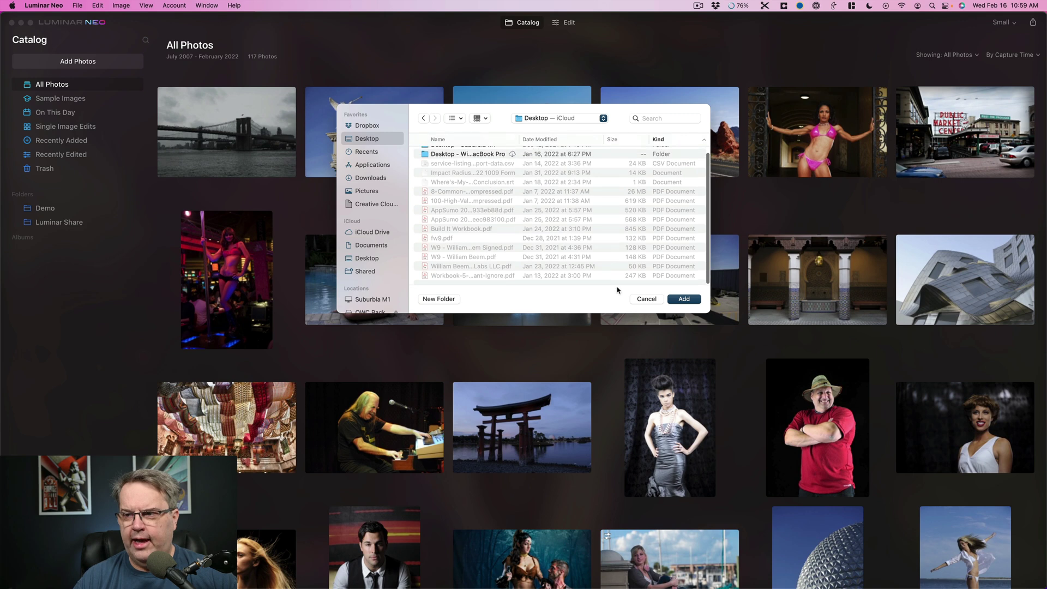
left_click(647, 299)
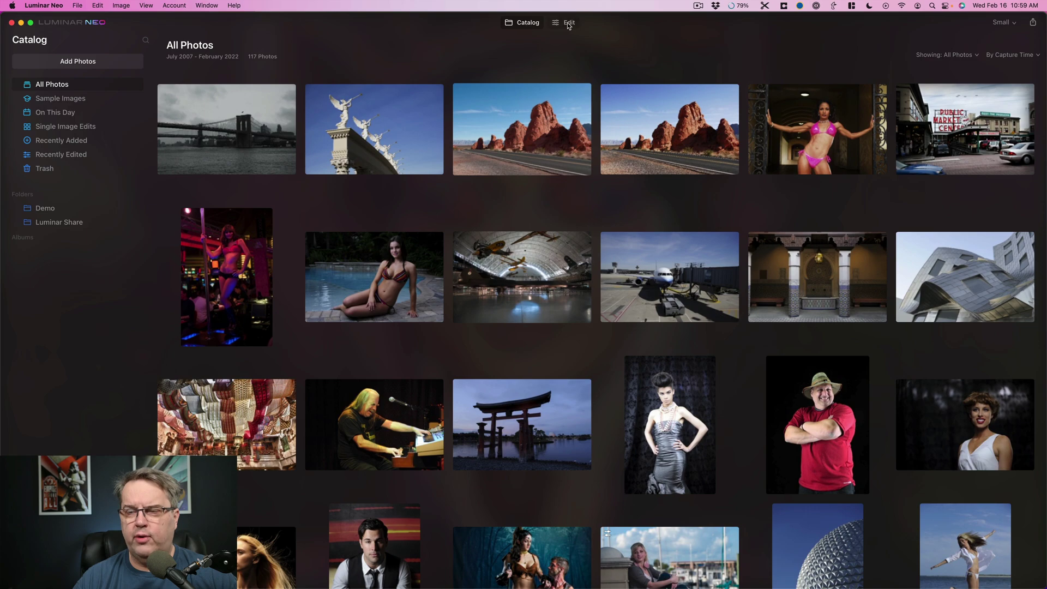
Scroll the All Photos grid and open the colorful paint-splashed portrait in Edit
scroll(533, 120, "down", 15)
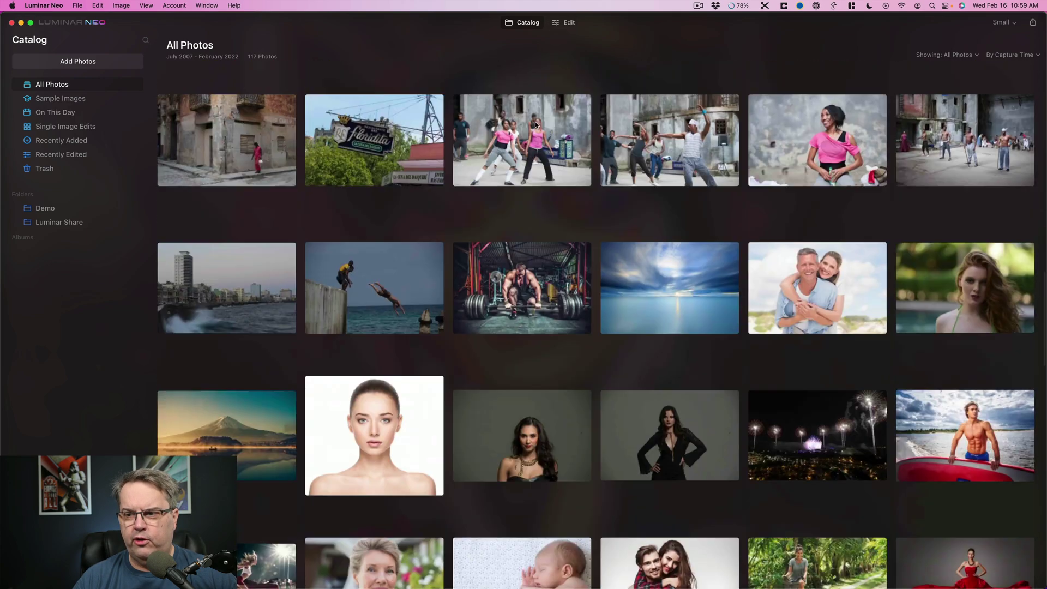
scroll(535, 124, "down", 20)
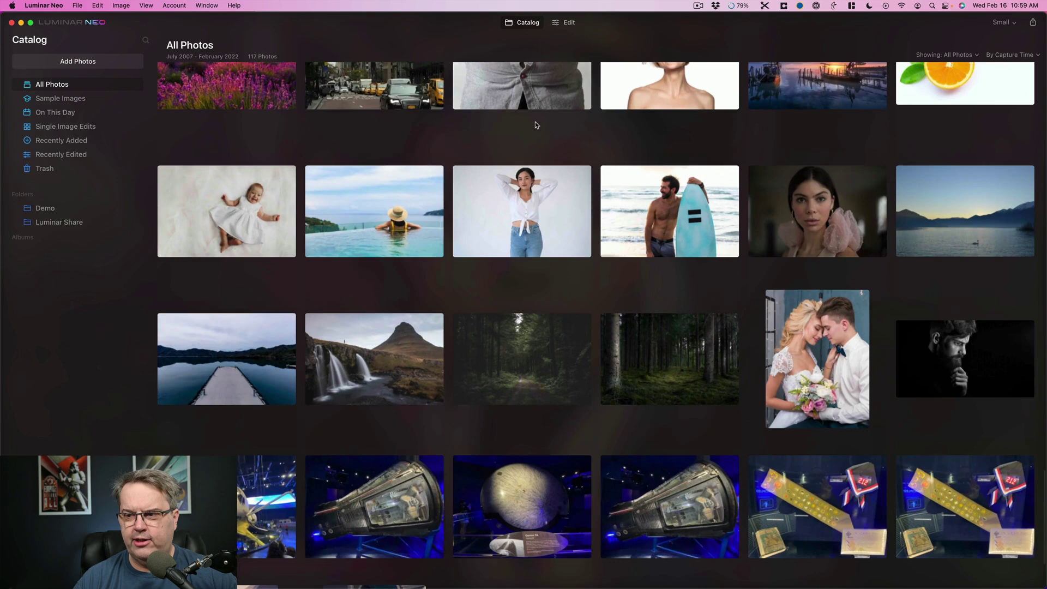
scroll(535, 122, "down", 5)
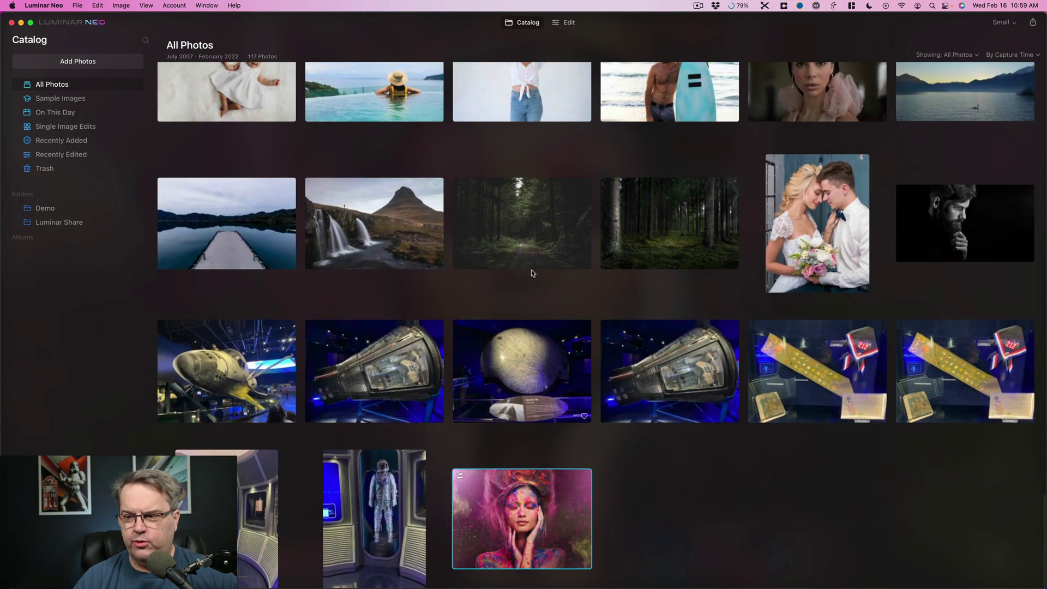
left_click(566, 23)
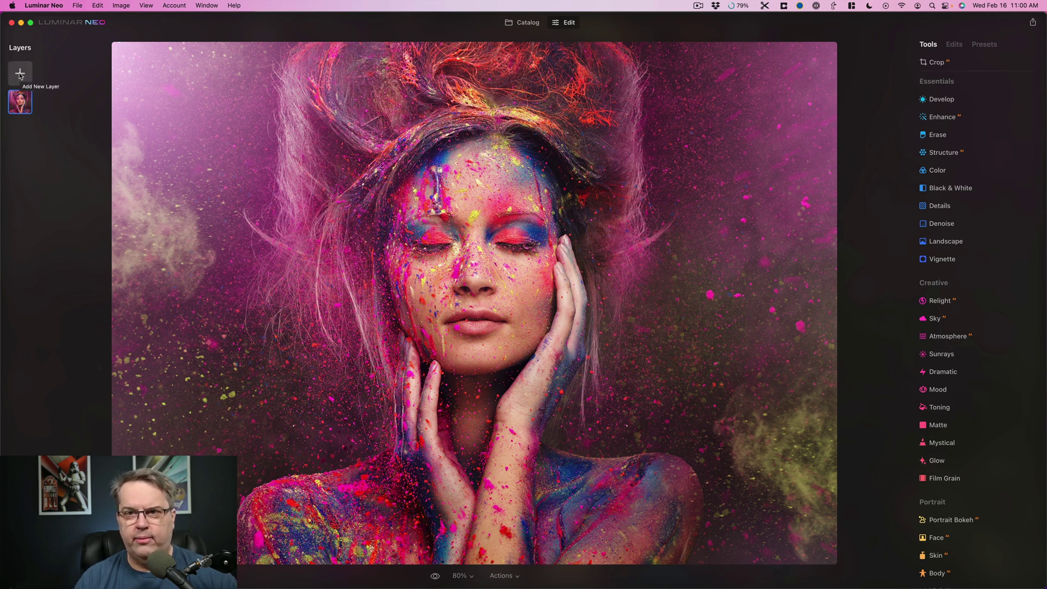
Show the new-layer overlay browser down to Flares, Light Leaks, Sparklers and Stardust Bokeh
left_click(20, 74)
scroll(66, 163, "down", 3)
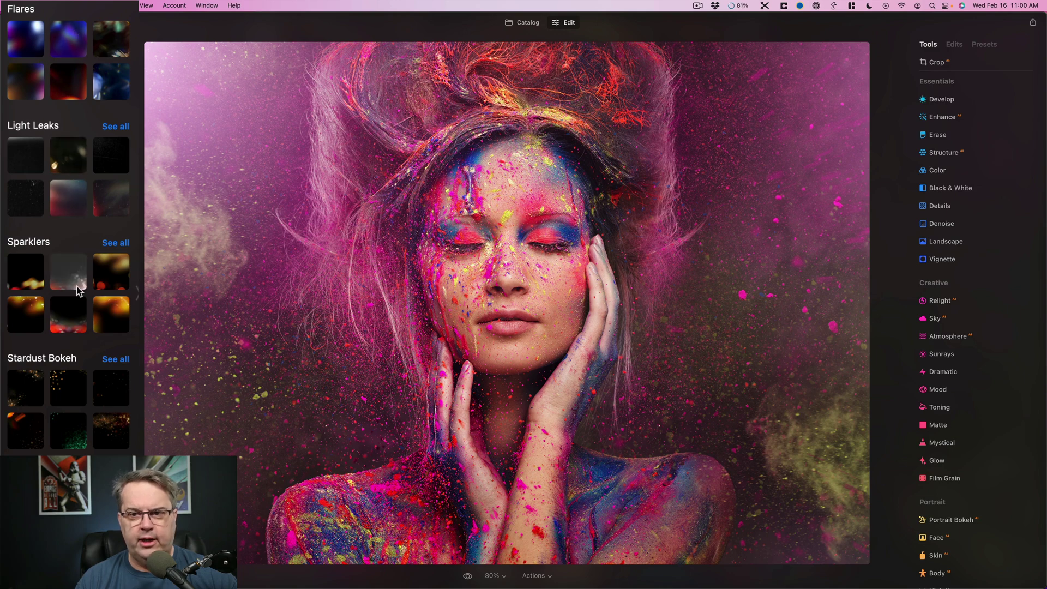
Add a Stardust Bokeh overlay layer, then hide and show it again
left_click(70, 394)
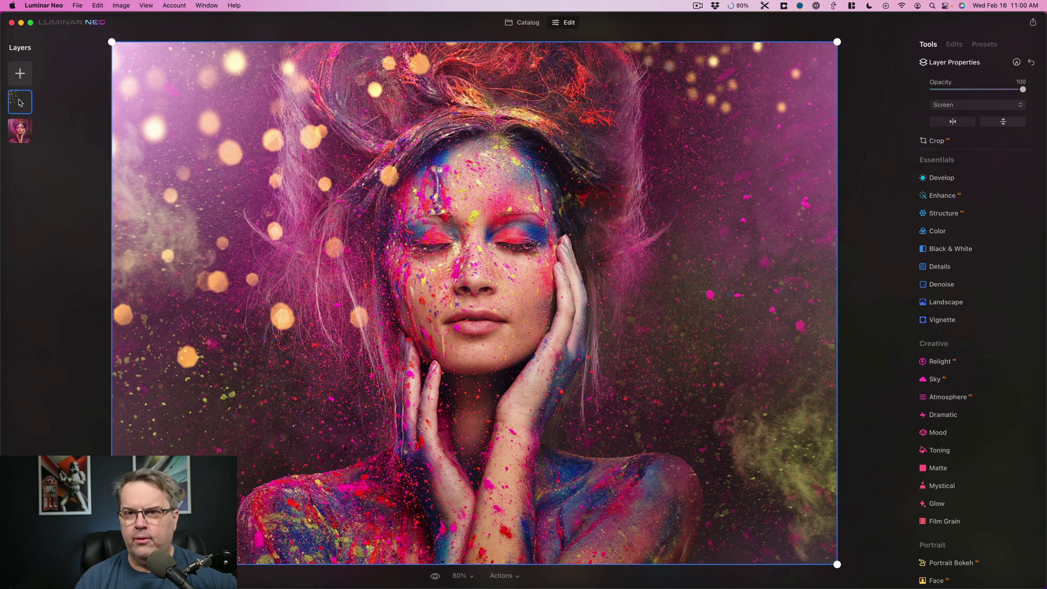
right_click(18, 102)
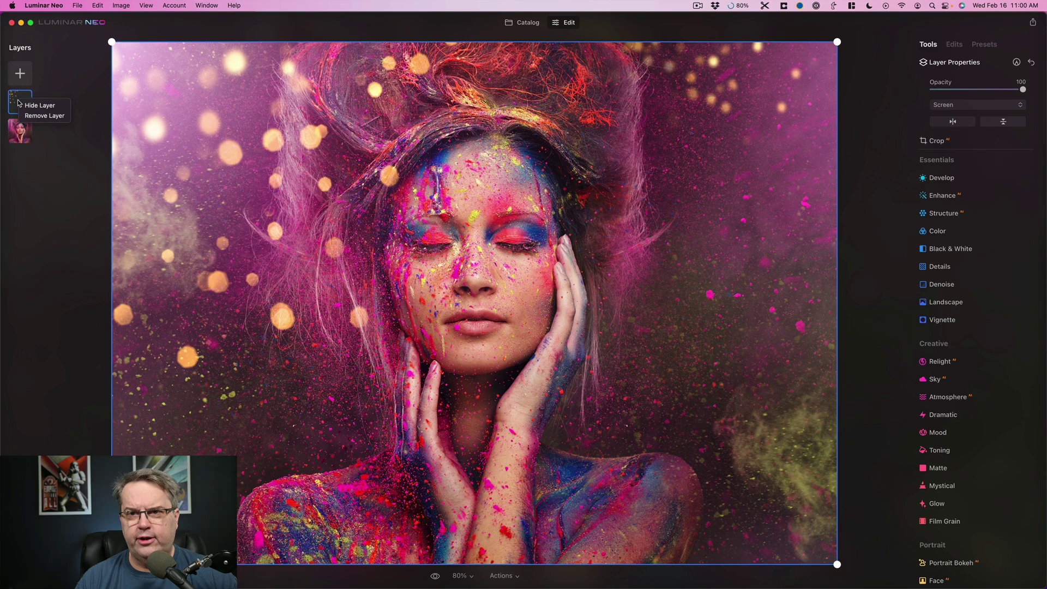
left_click(27, 106)
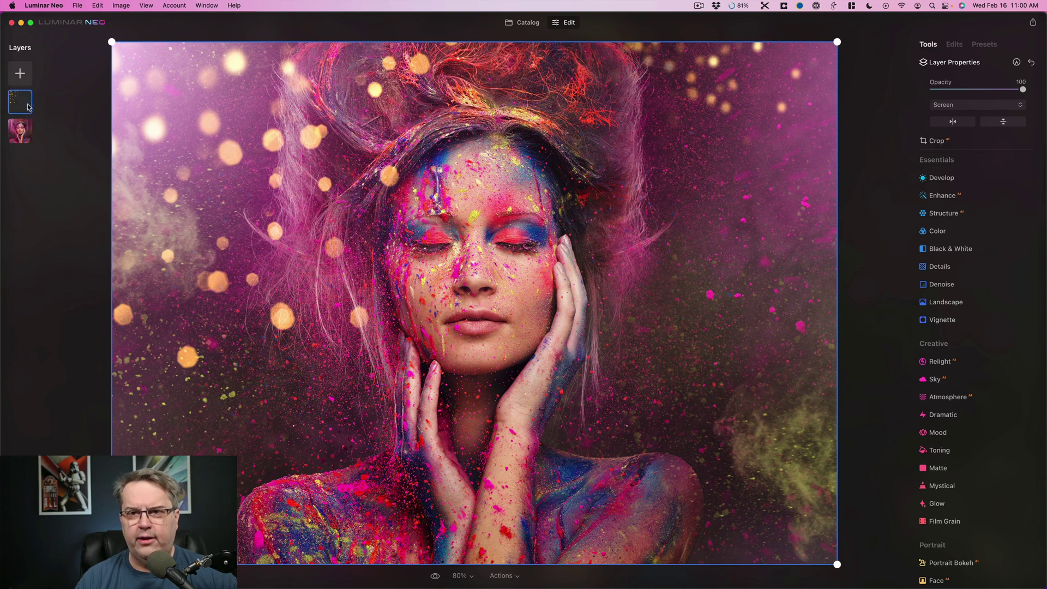
right_click(23, 106)
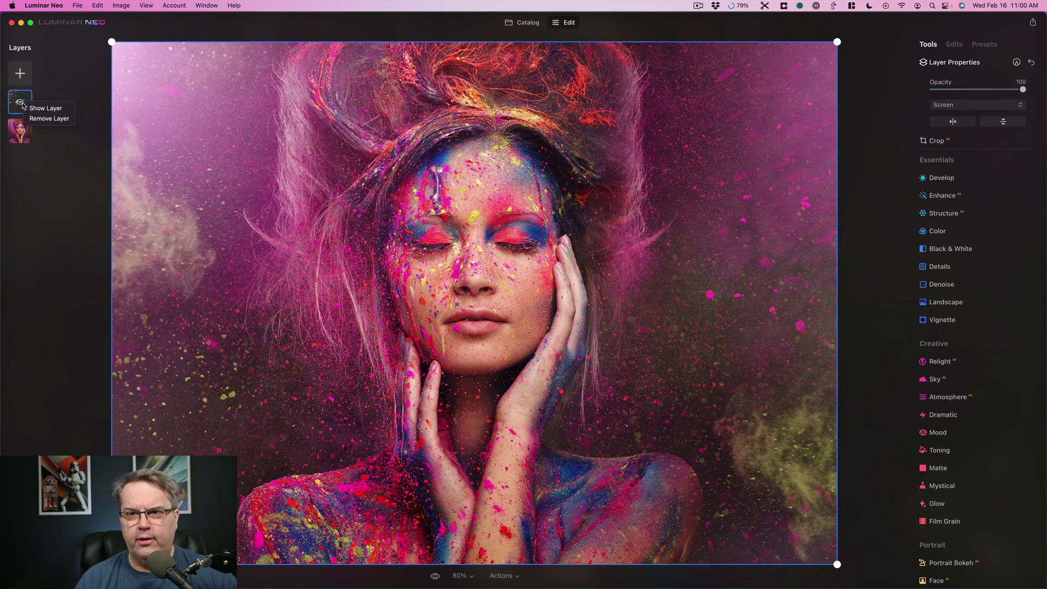
left_click(39, 106)
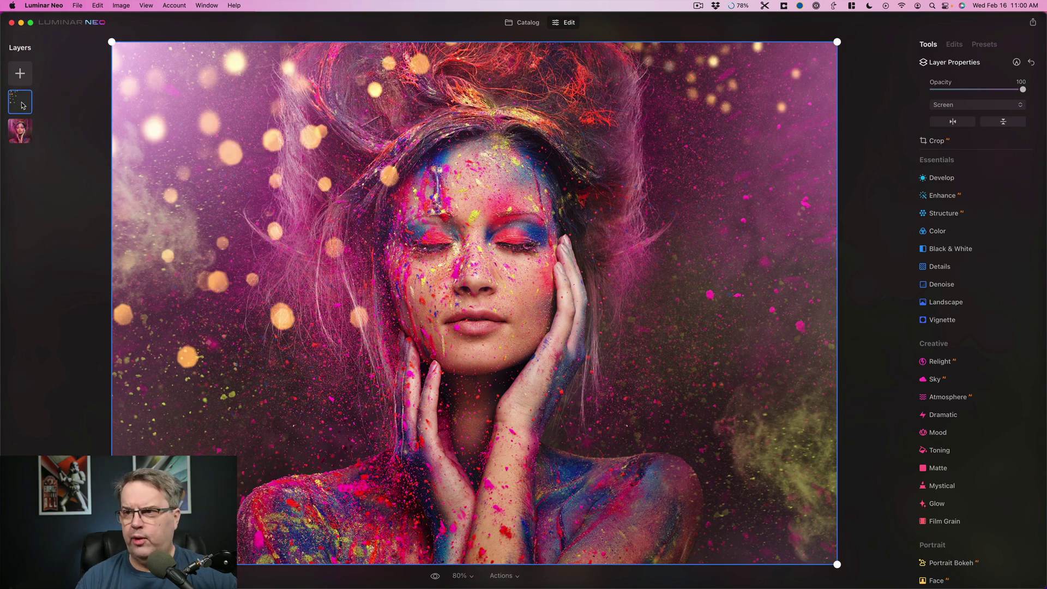
Switch between the photo and bokeh layers, hide the bokeh layer, then remove it
left_click(21, 129)
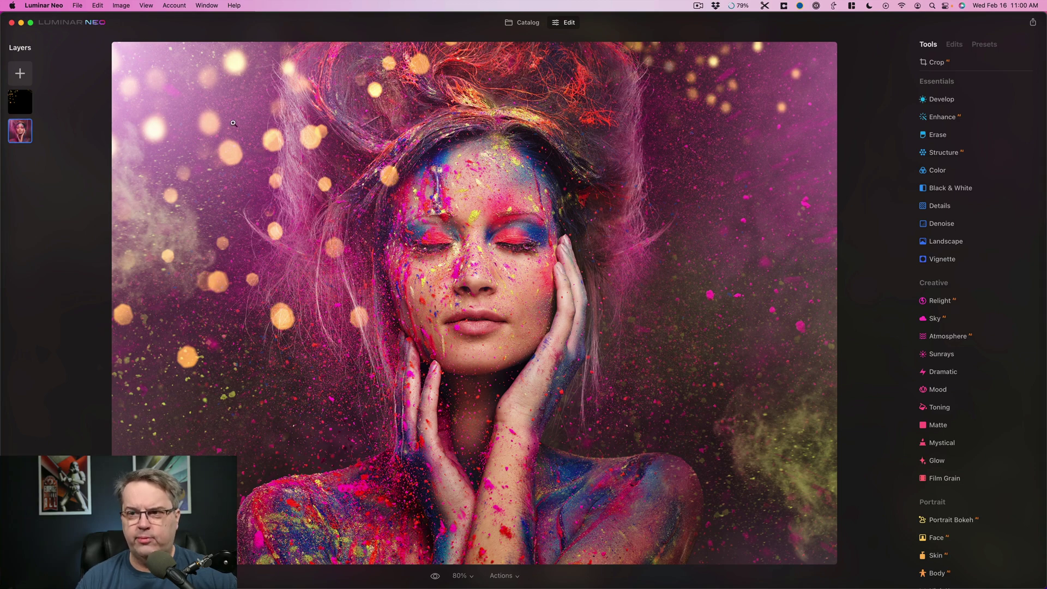
left_click(21, 101)
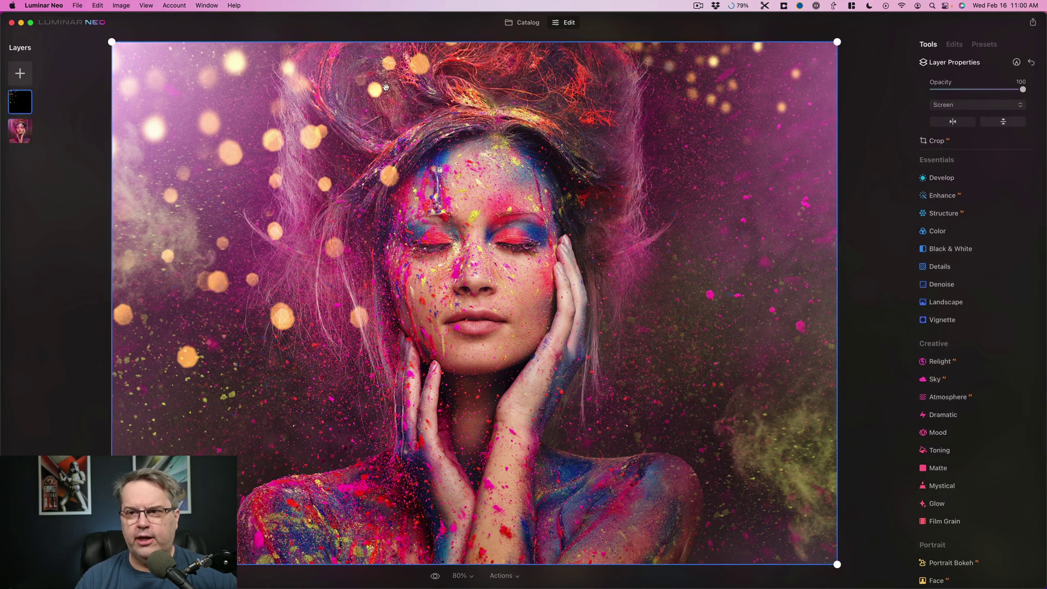
right_click(22, 106)
left_click(33, 109)
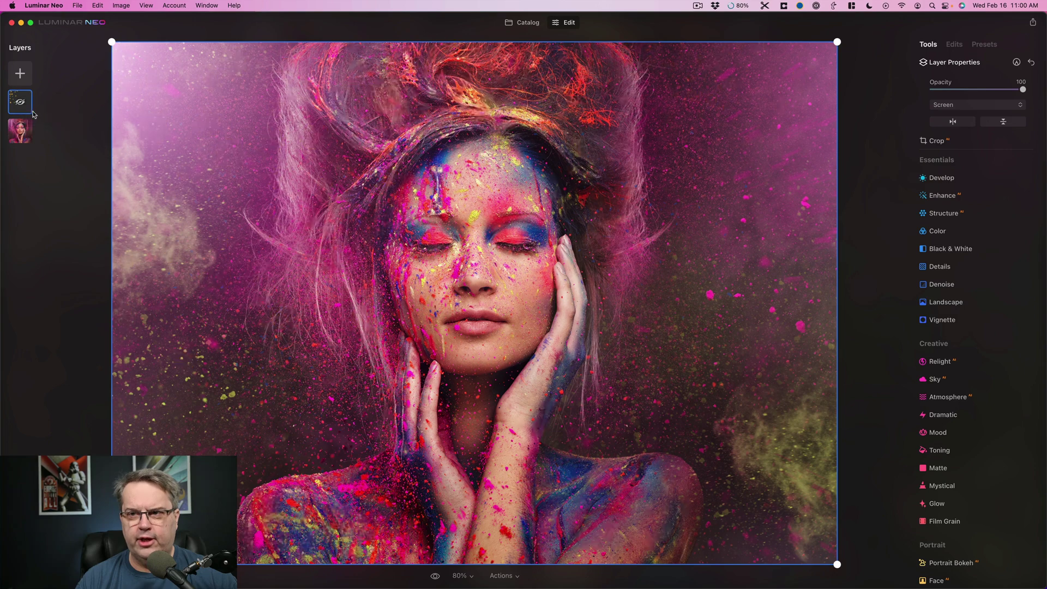
right_click(20, 103)
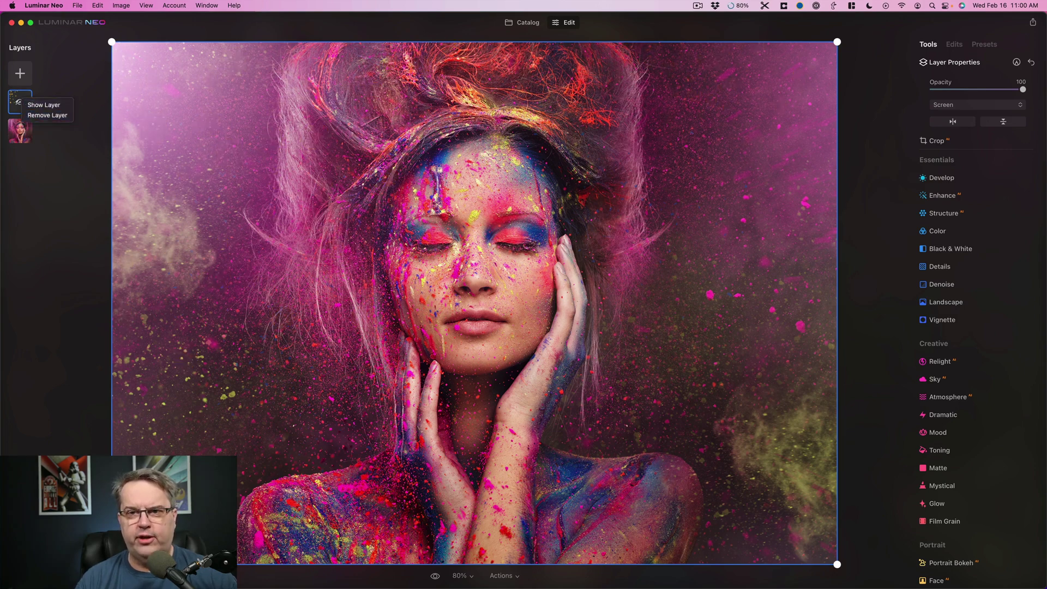
left_click(31, 116)
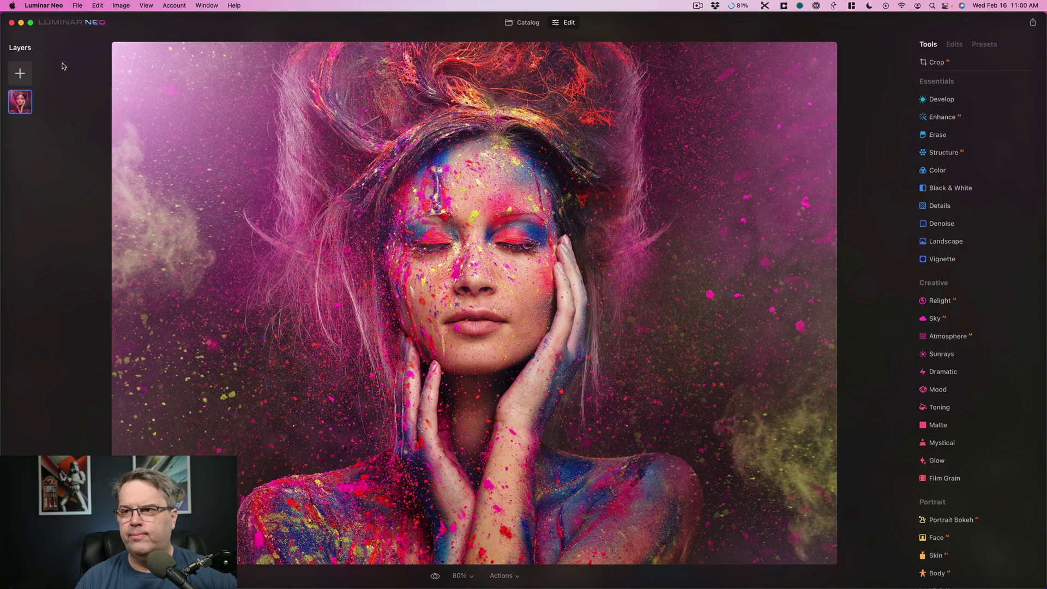
Open the add-layer choices and Load Image, then cancel the file dialog
left_click(20, 73)
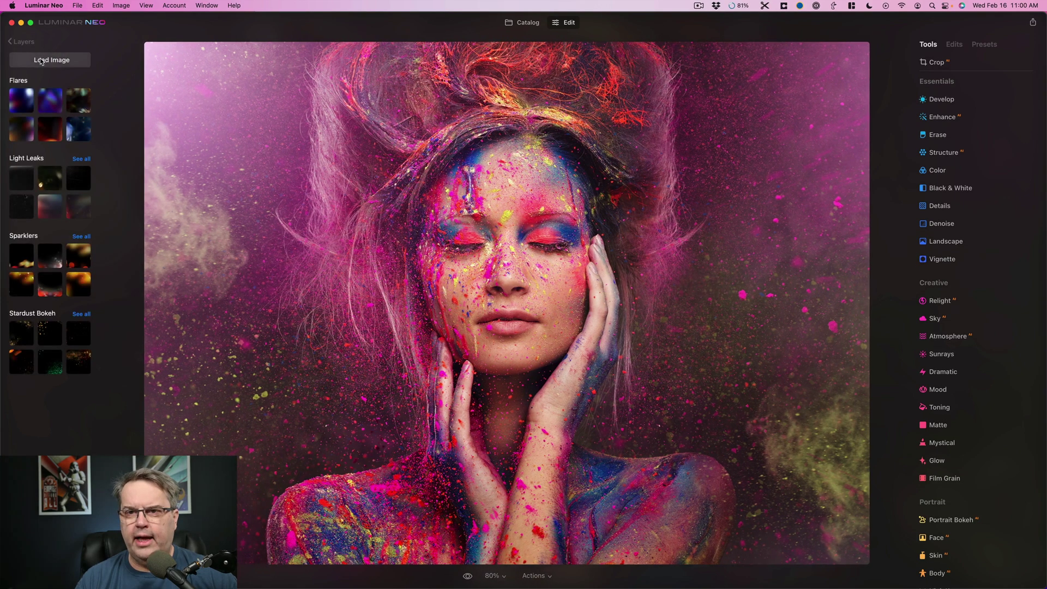
left_click(41, 59)
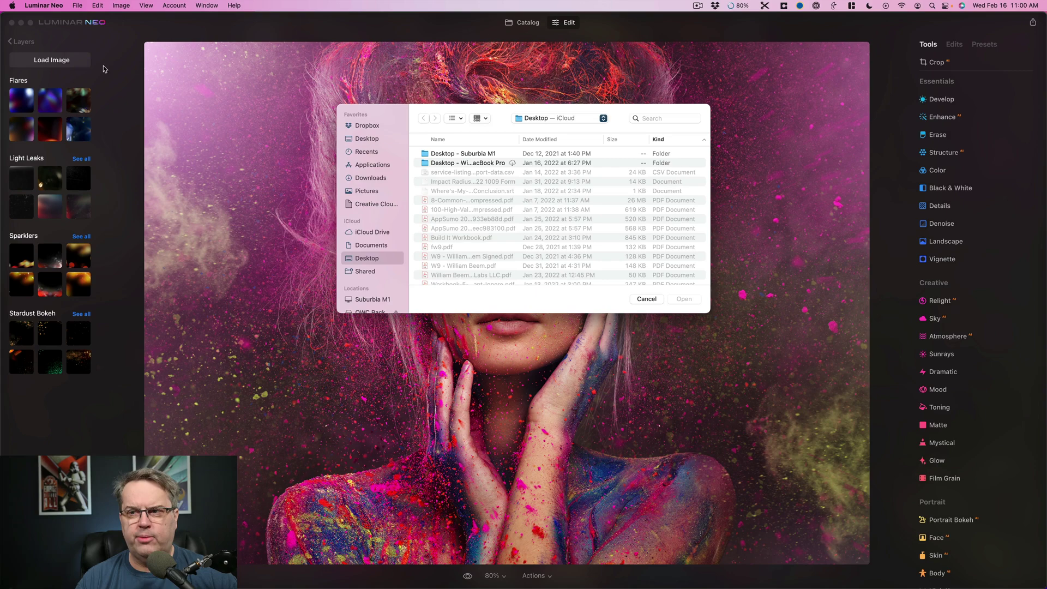
left_click(647, 300)
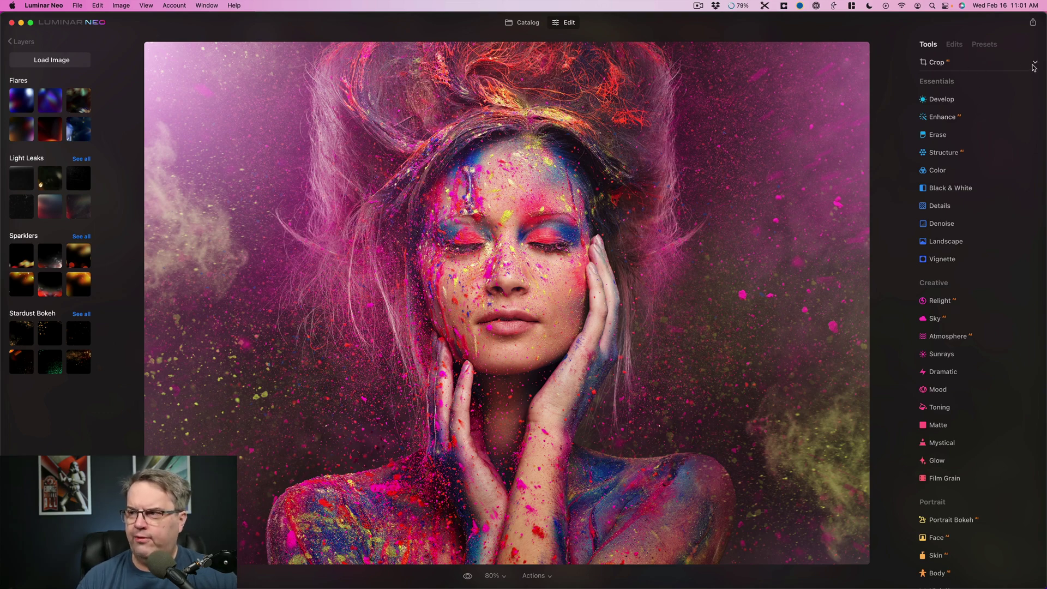
left_click(1035, 64)
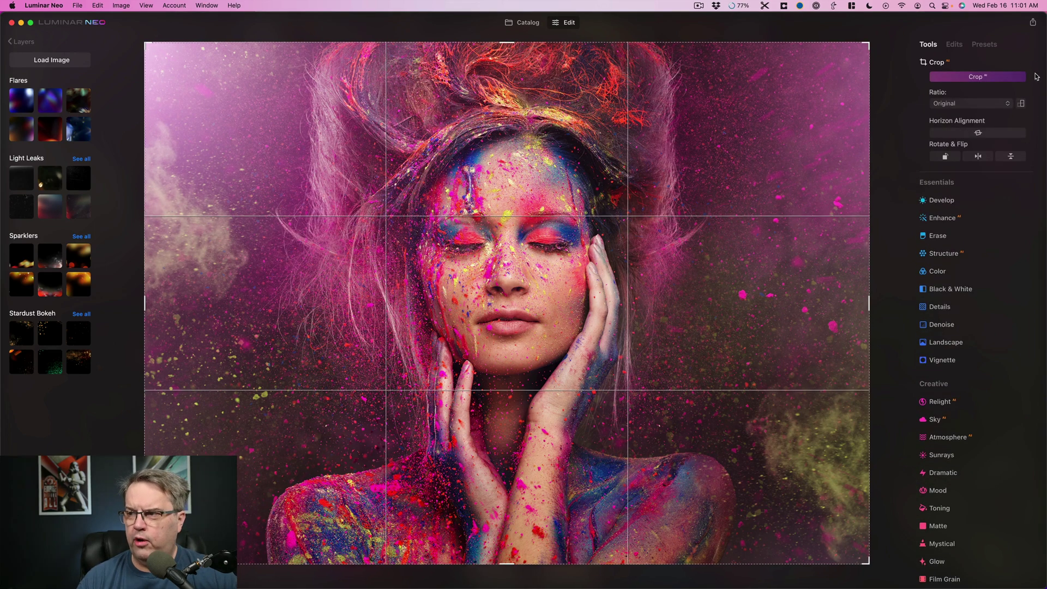
left_click(937, 64)
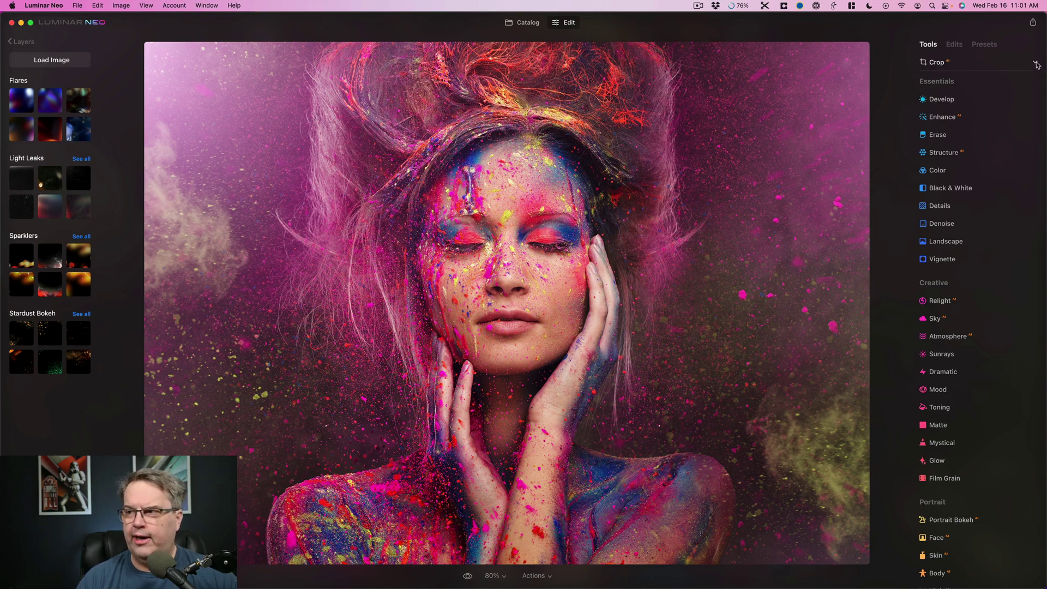
left_click(1036, 65)
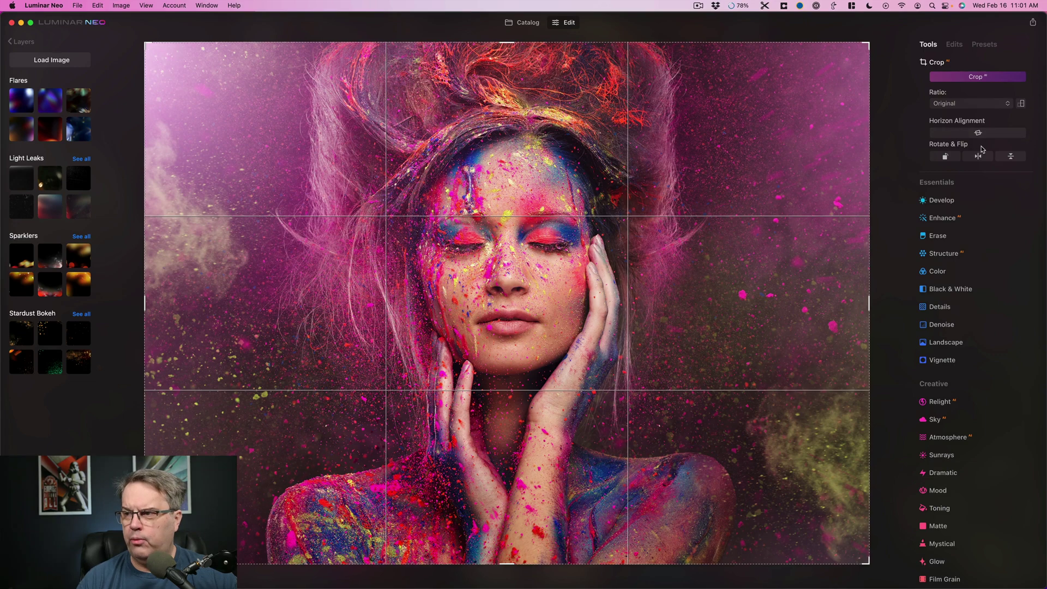
left_click(934, 62)
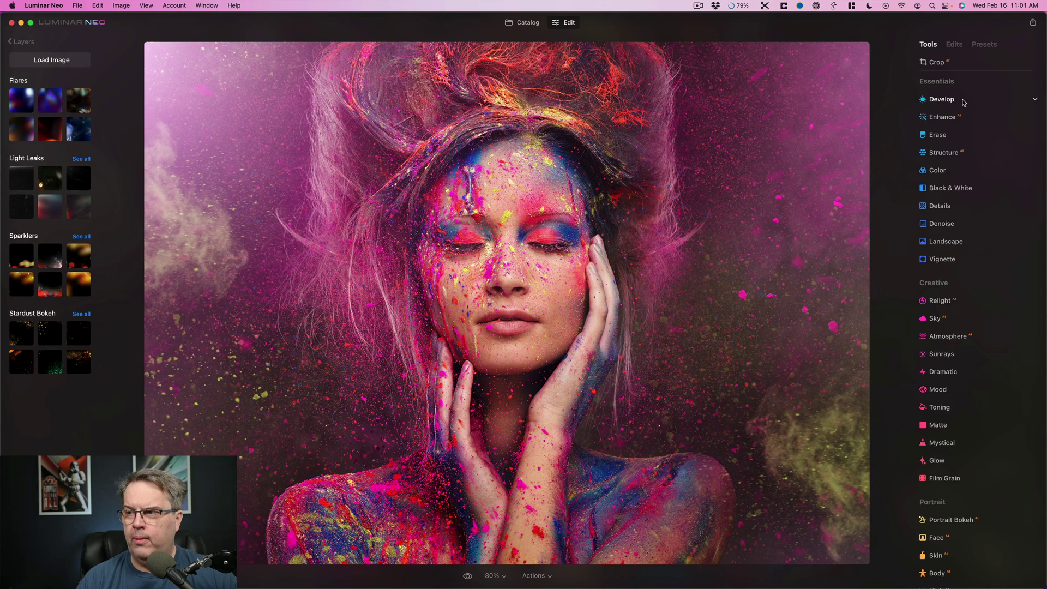
left_click(1036, 101)
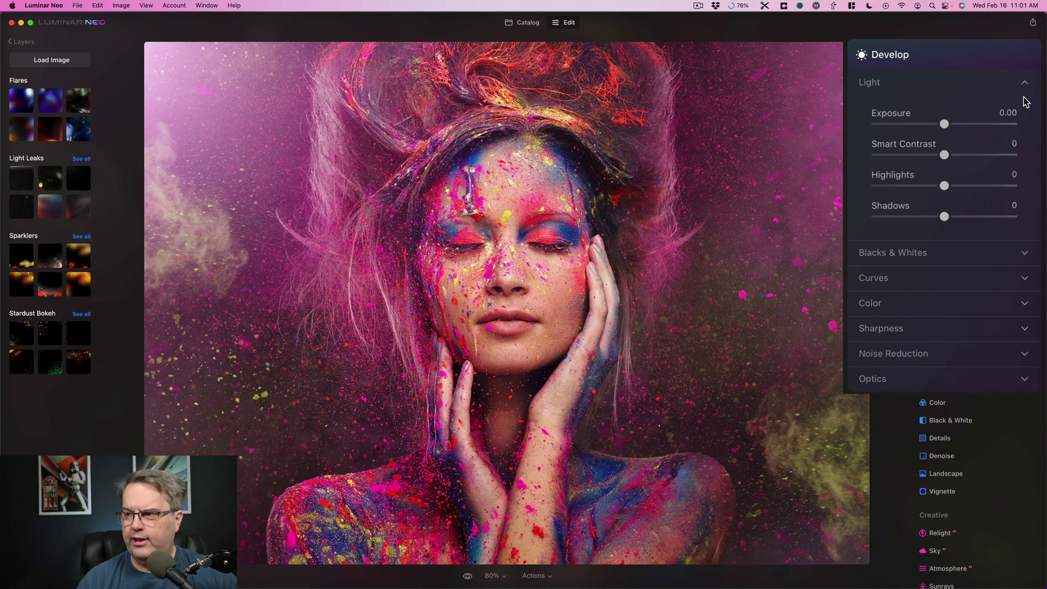
left_click(1026, 256)
left_click(1025, 256)
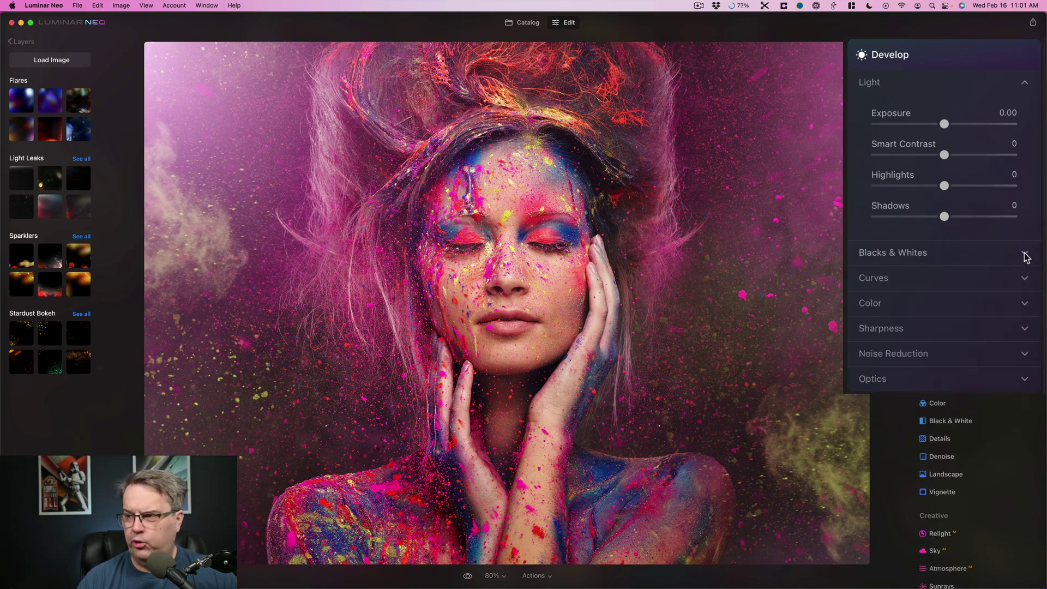
left_click(879, 55)
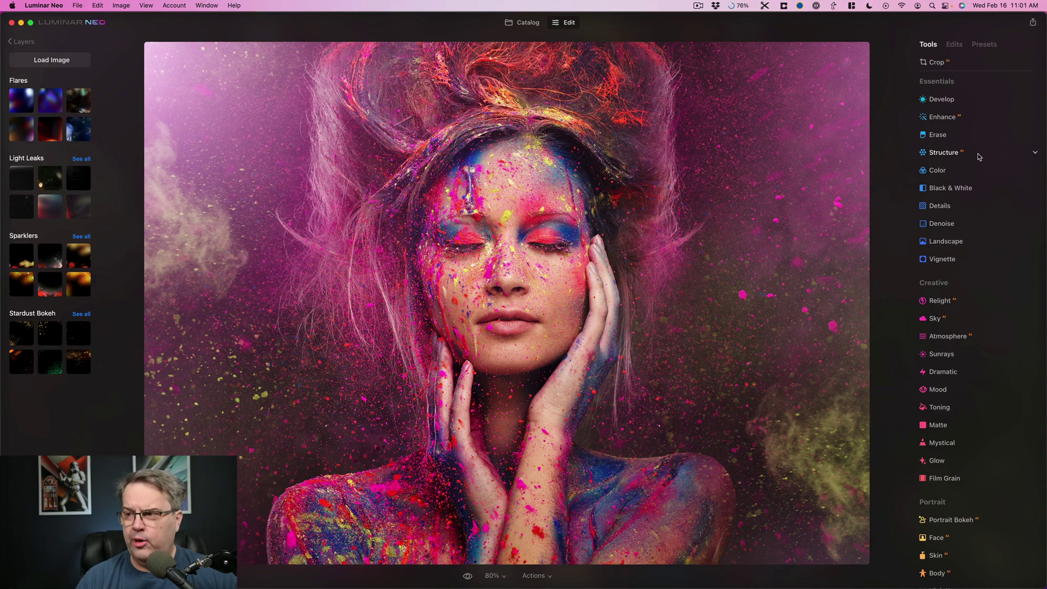
Open Erase at brush radius 20 and auto-remove dust spots from the portrait
left_click(938, 134)
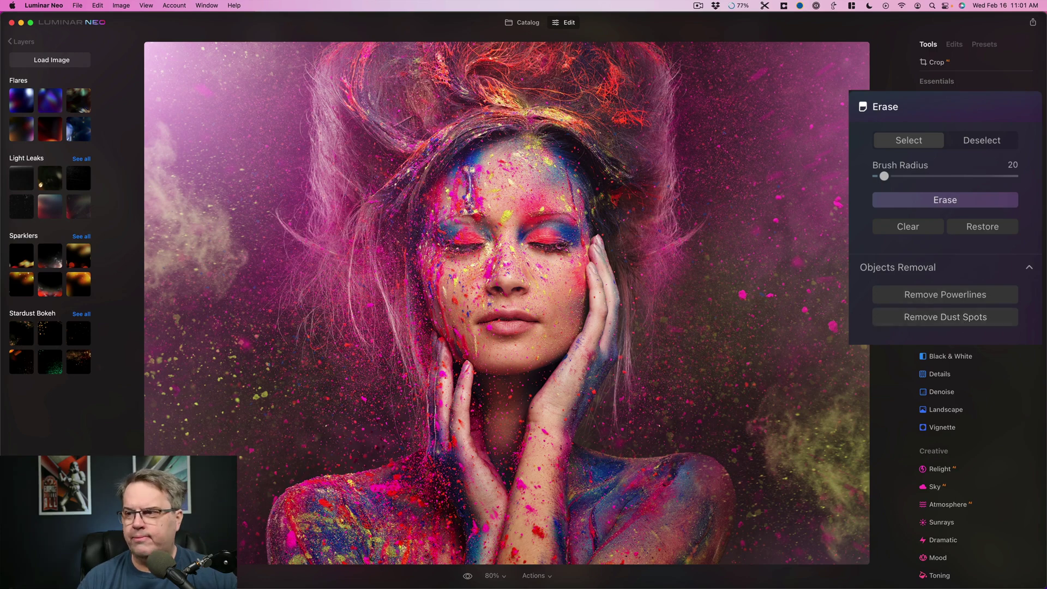
left_click(941, 322)
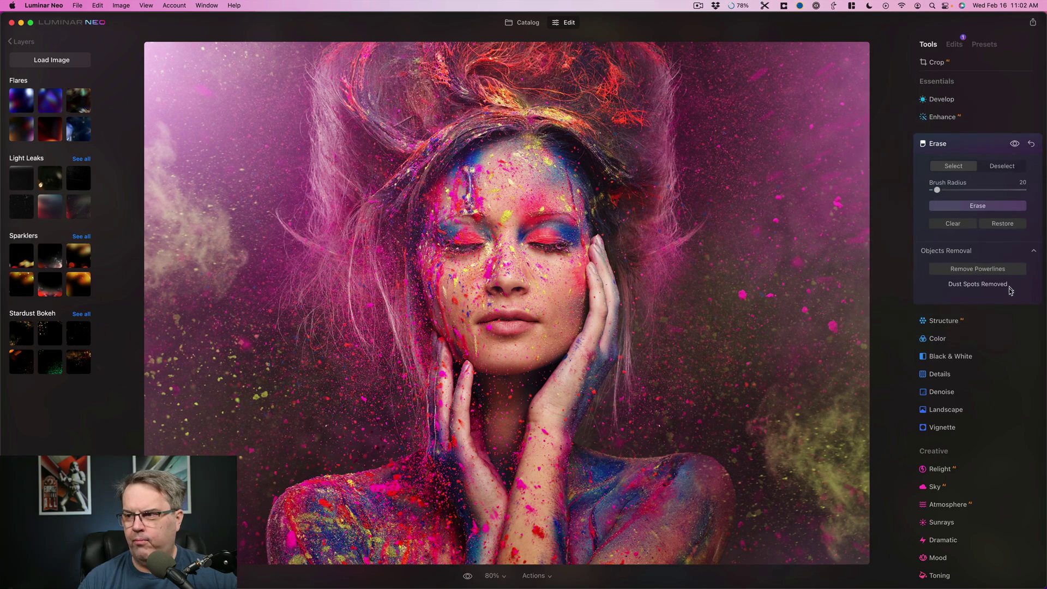
left_click(1034, 252)
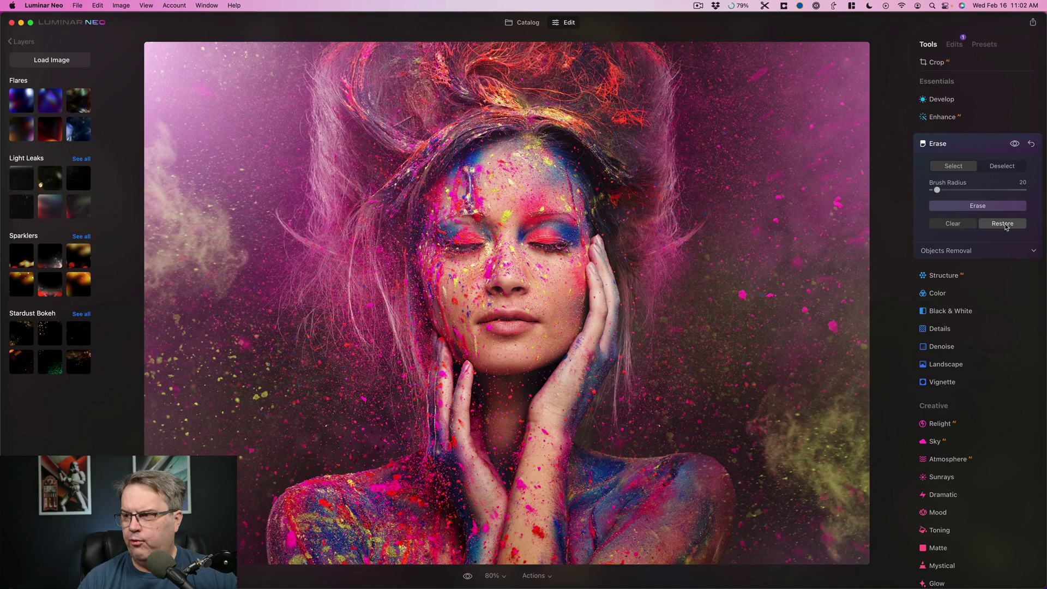
mouse_move(1016, 146)
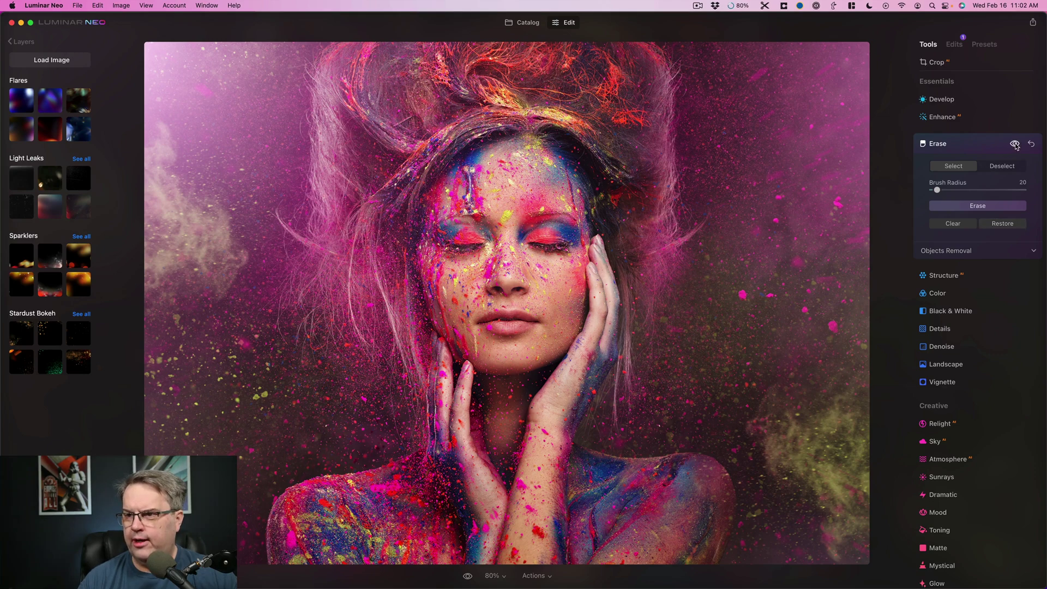
Convert the portrait with Black & White, toggling the effect off and on to compare
left_click(936, 145)
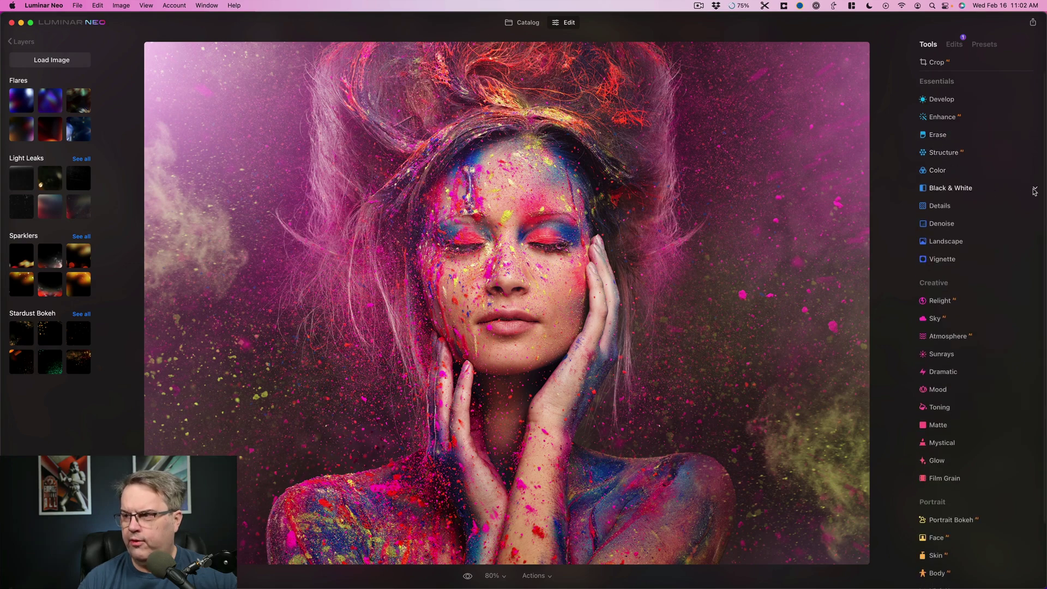
left_click(1031, 191)
left_click(987, 221)
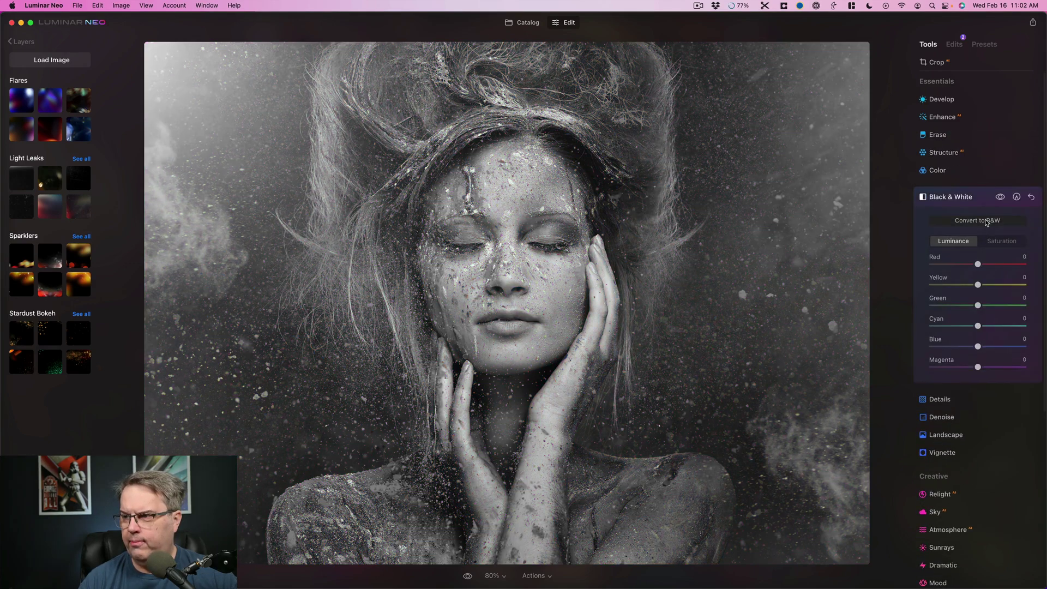
left_click(1001, 199)
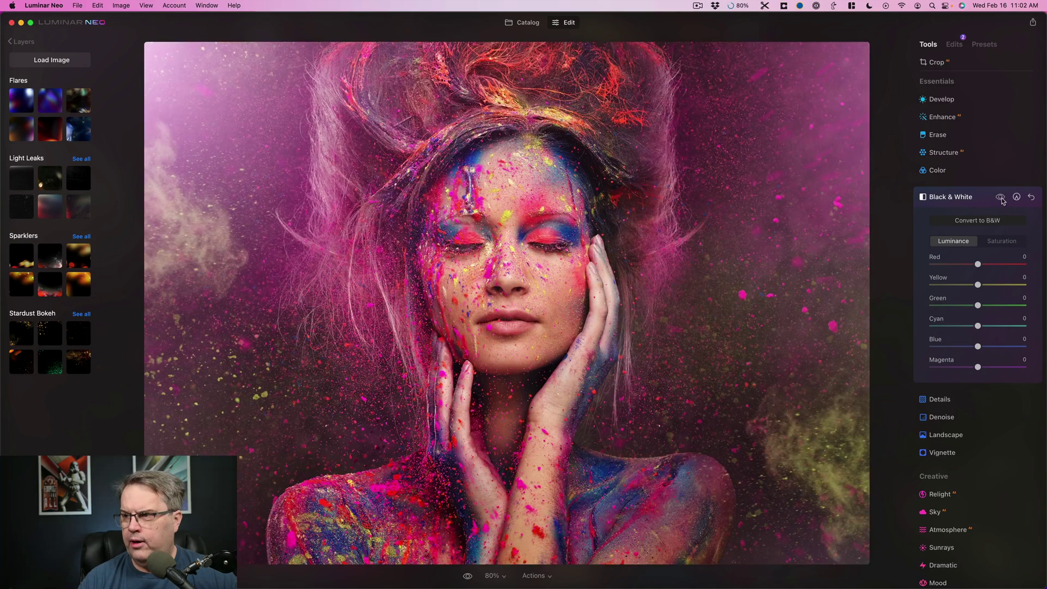
left_click(1001, 198)
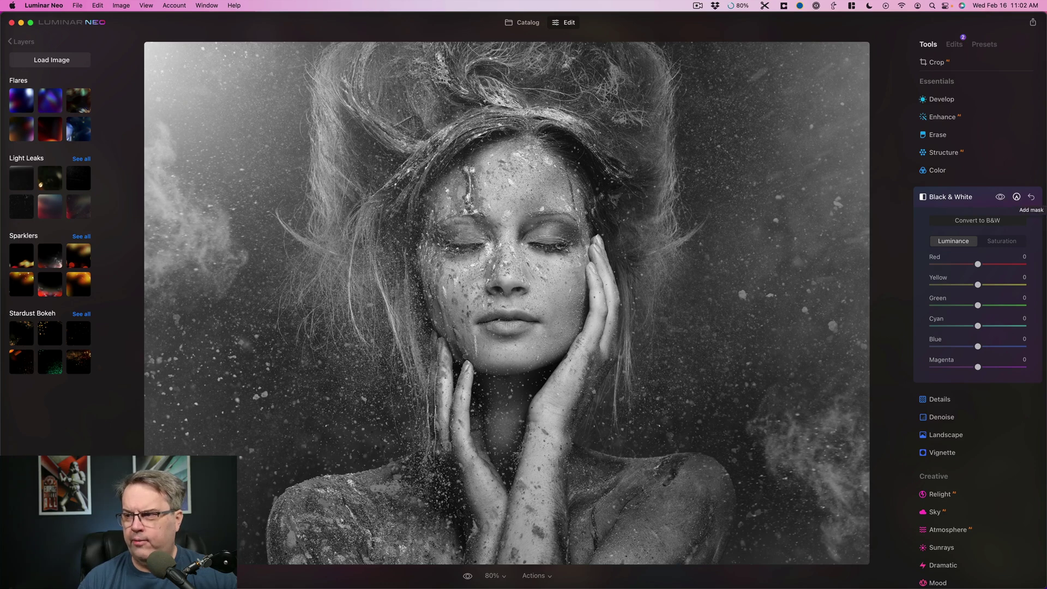
Add a Paint Mask to Black & White and inspect the mask type list and extra mask options
left_click(1016, 197)
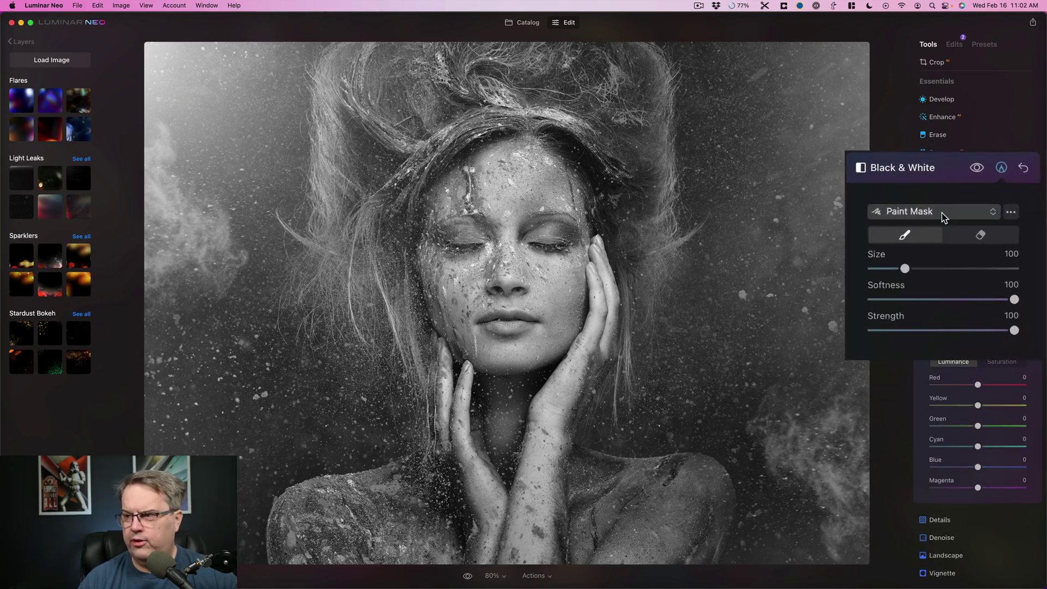
left_click(990, 215)
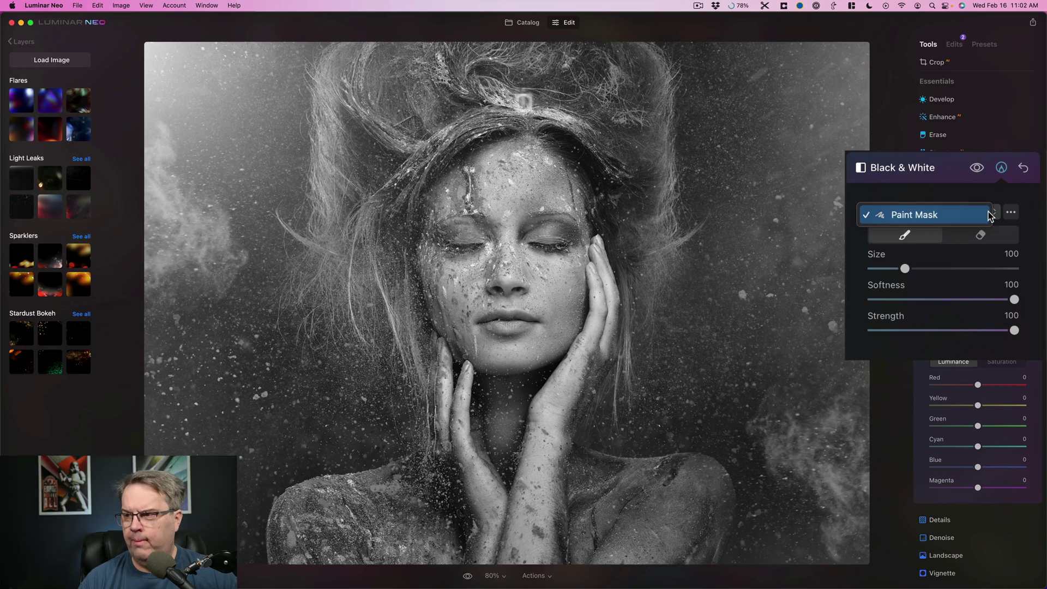
left_click(988, 215)
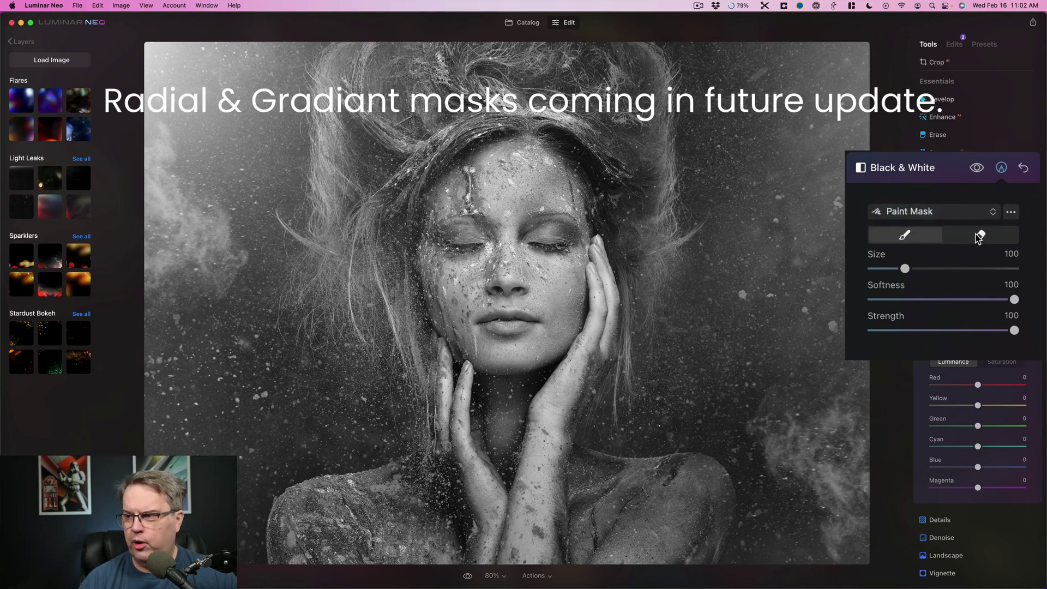
left_click(934, 214)
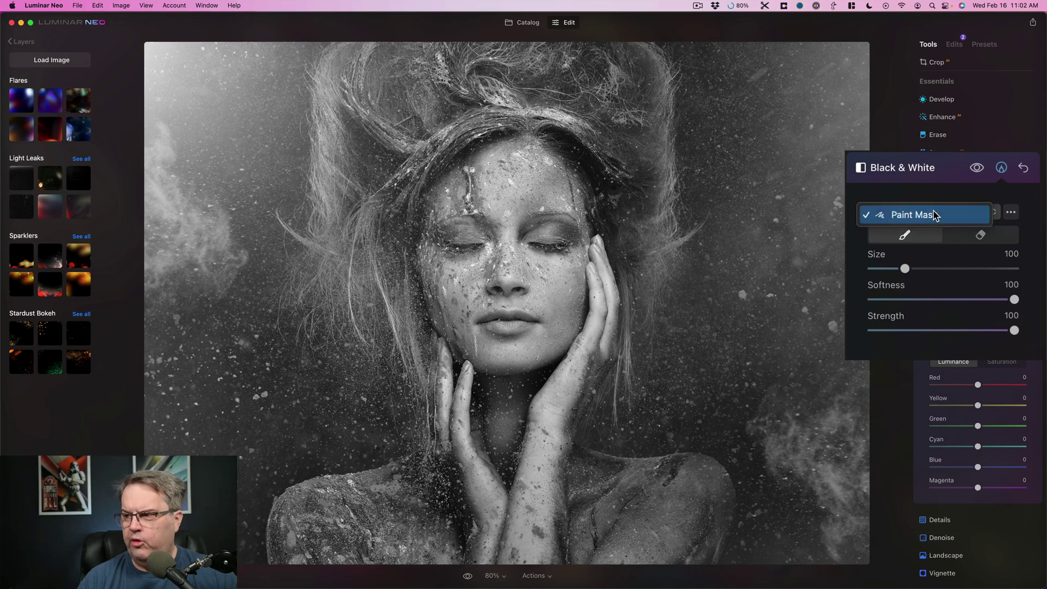
left_click(961, 214)
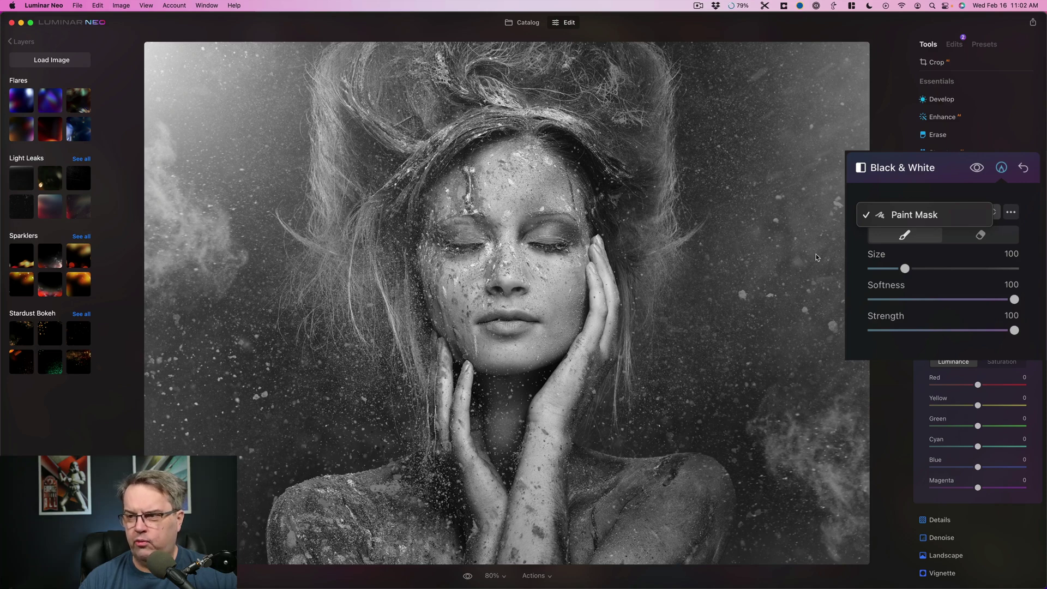
left_click(1026, 222)
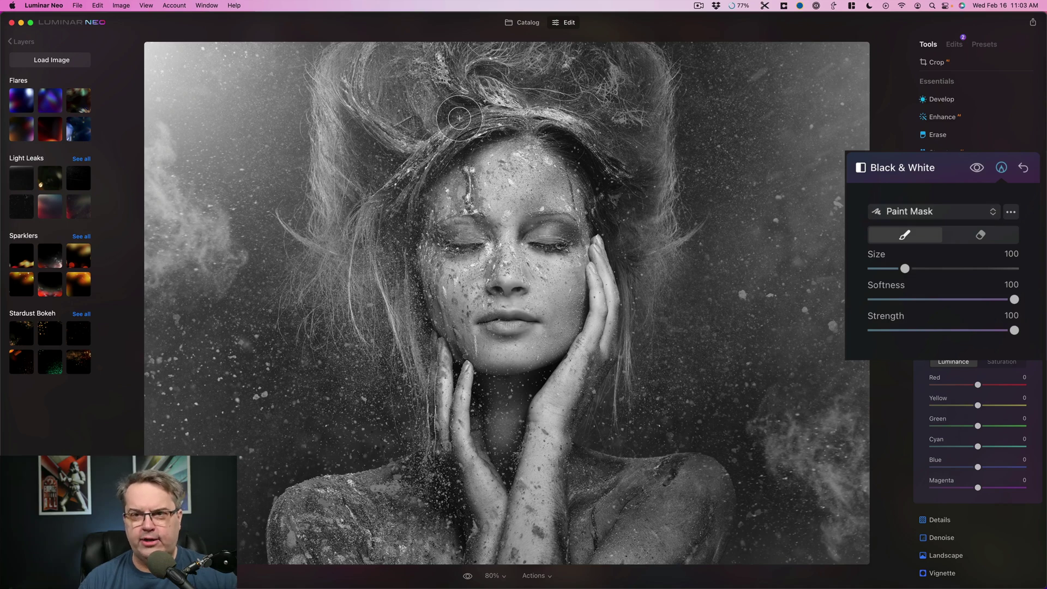
left_click(1011, 227)
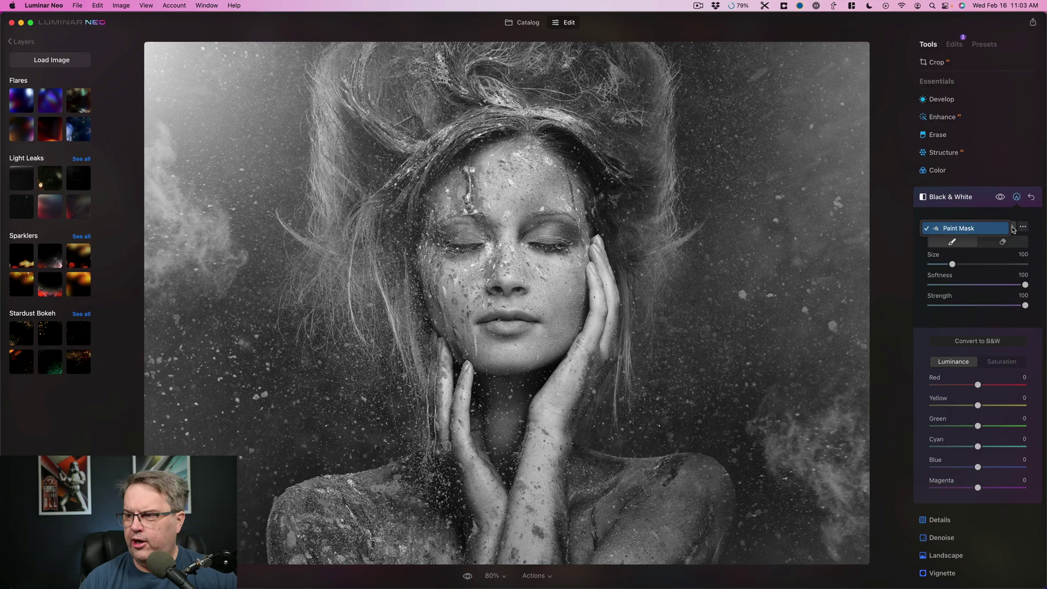
left_click(1013, 229)
left_click(1023, 227)
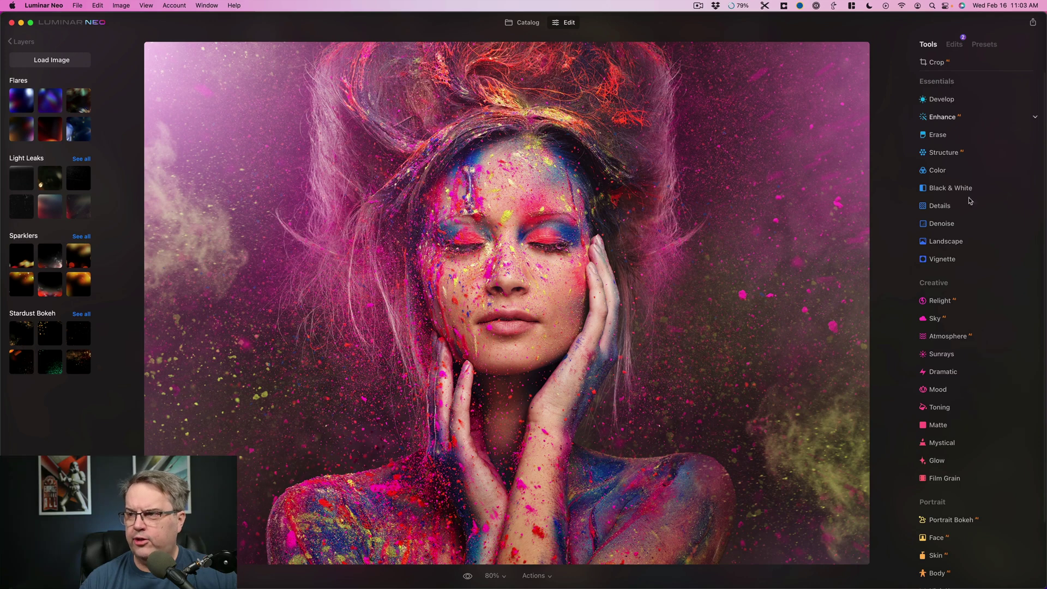
Try Relight Warmth Near 24 and Warmth Far -29, then reset both to 0
scroll(1001, 295, "down", 1)
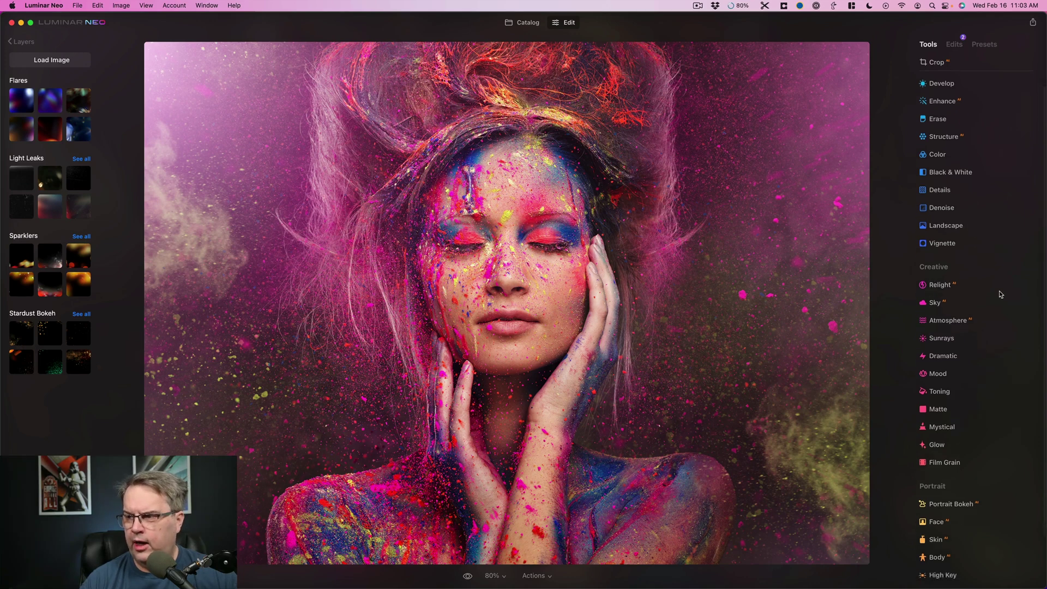
scroll(1000, 295, "down", 3)
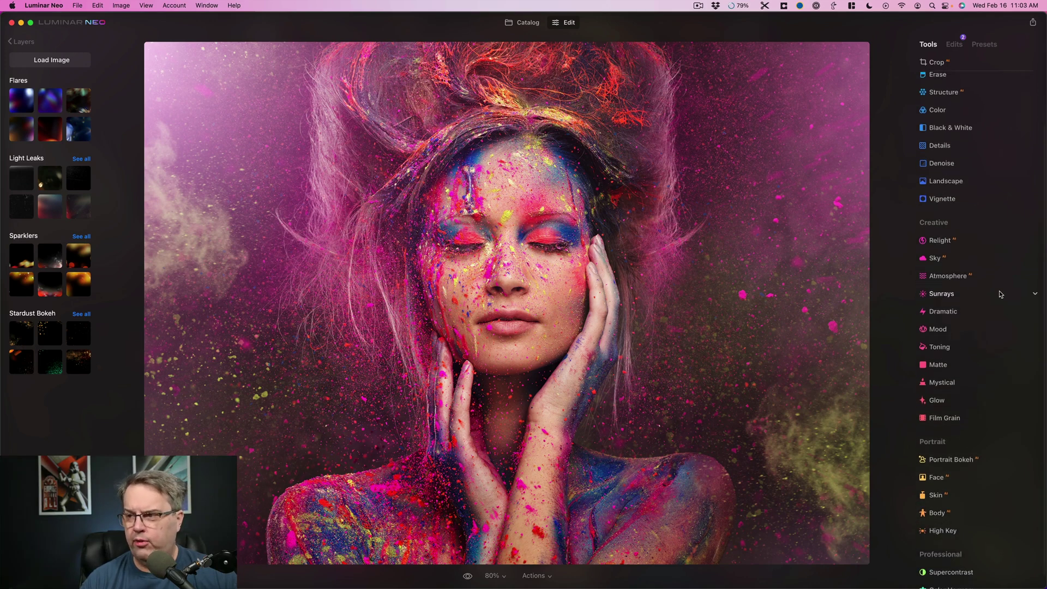
scroll(1001, 240, "down", 1)
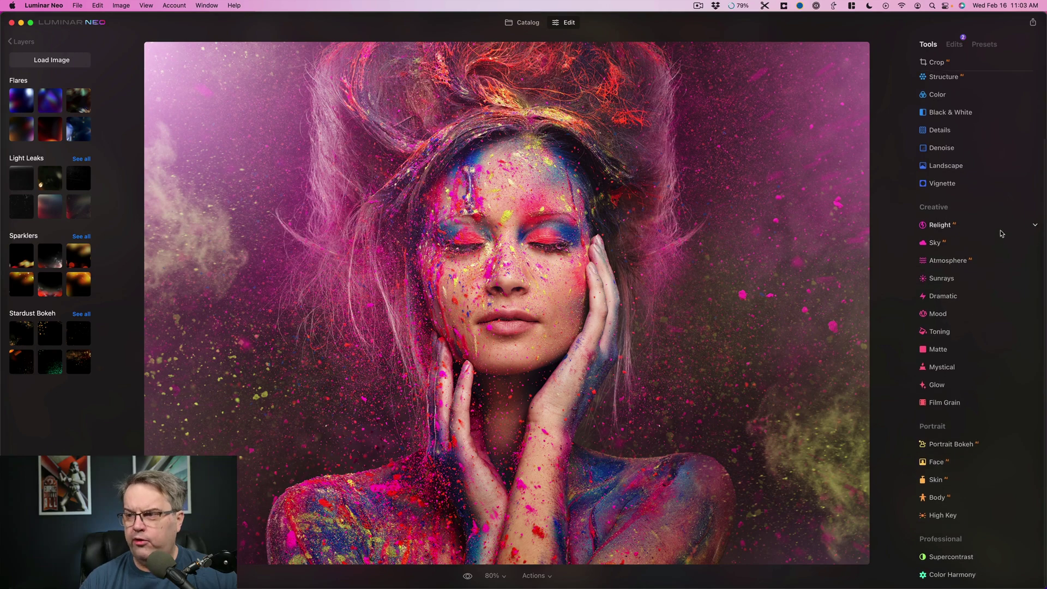
left_click(1036, 226)
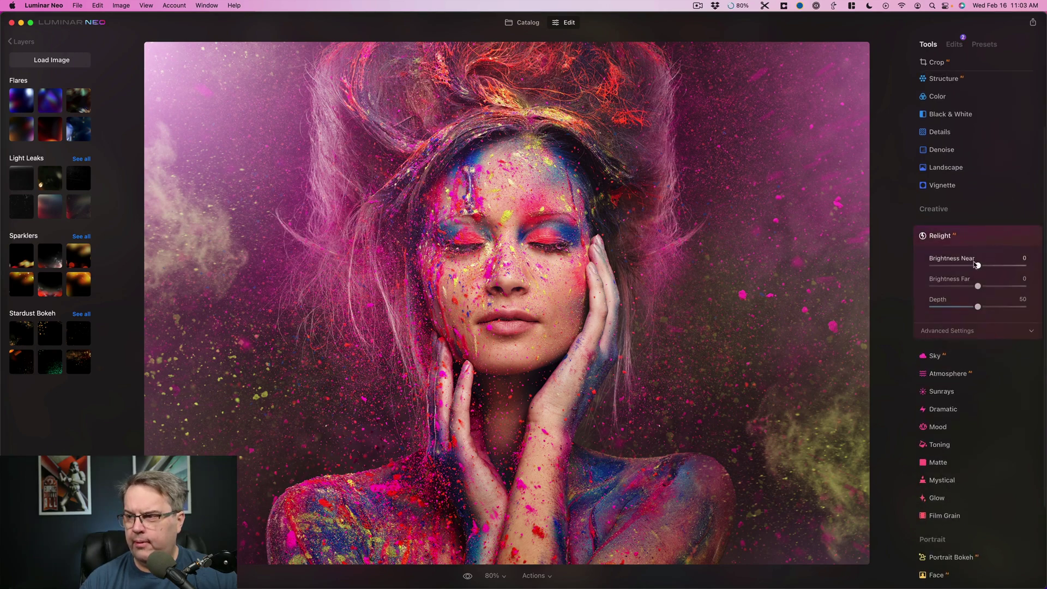
left_click(1004, 331)
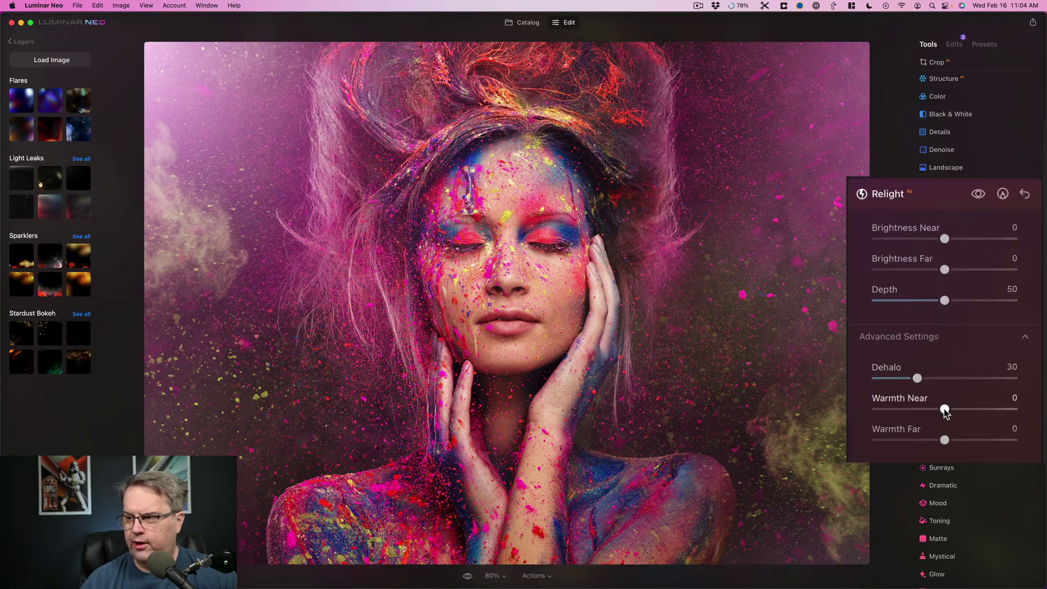
left_click_drag(944, 409, 982, 413)
left_click_drag(943, 444, 895, 434)
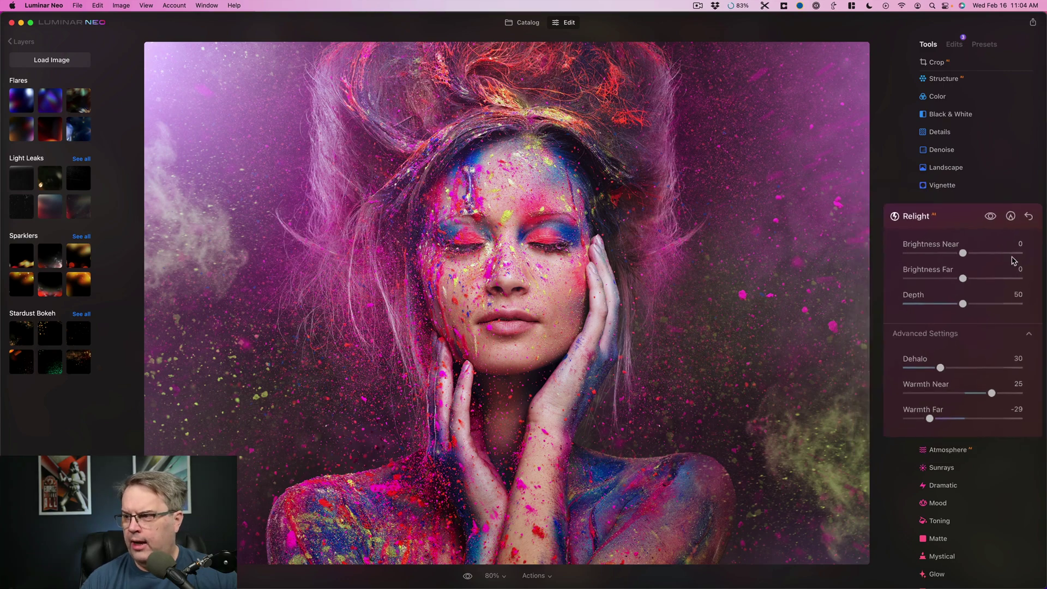
left_click(1031, 236)
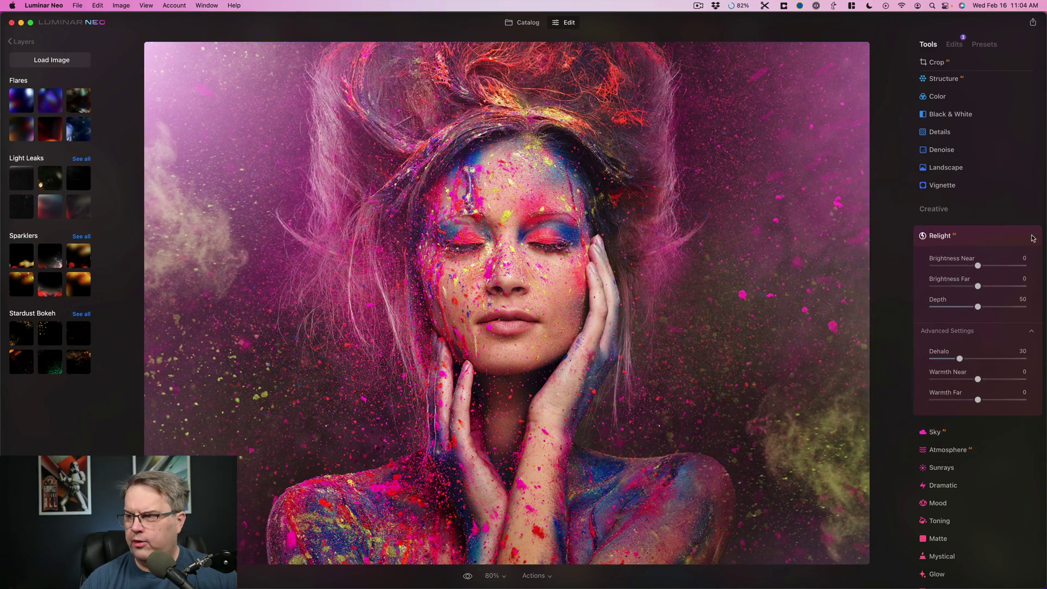
left_click(939, 236)
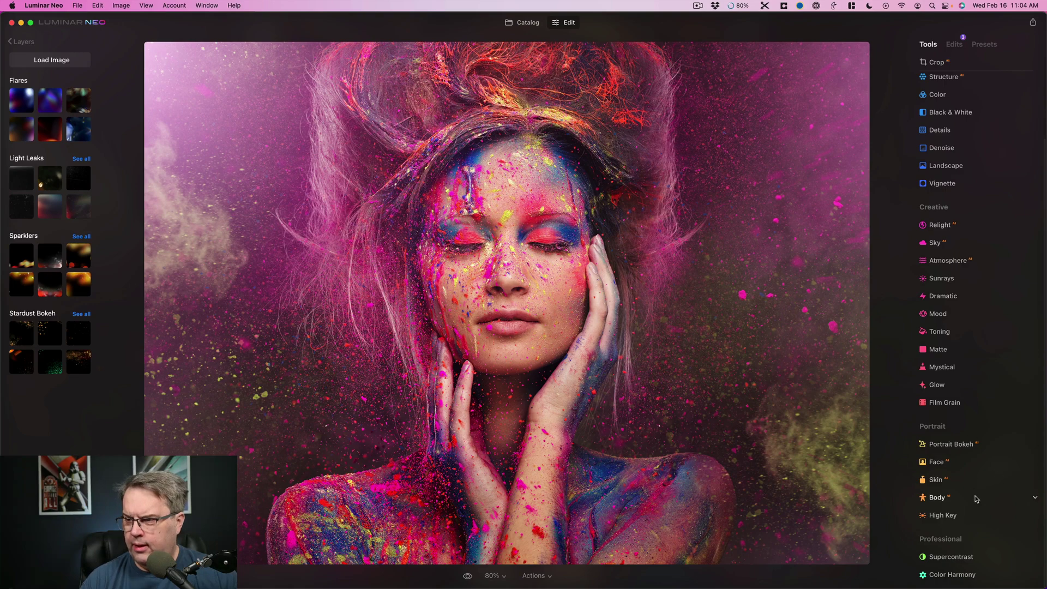
Try Portrait Bokeh at Amount 67, Radius 156, then Amount 55, and reset it to no blur
left_click(952, 444)
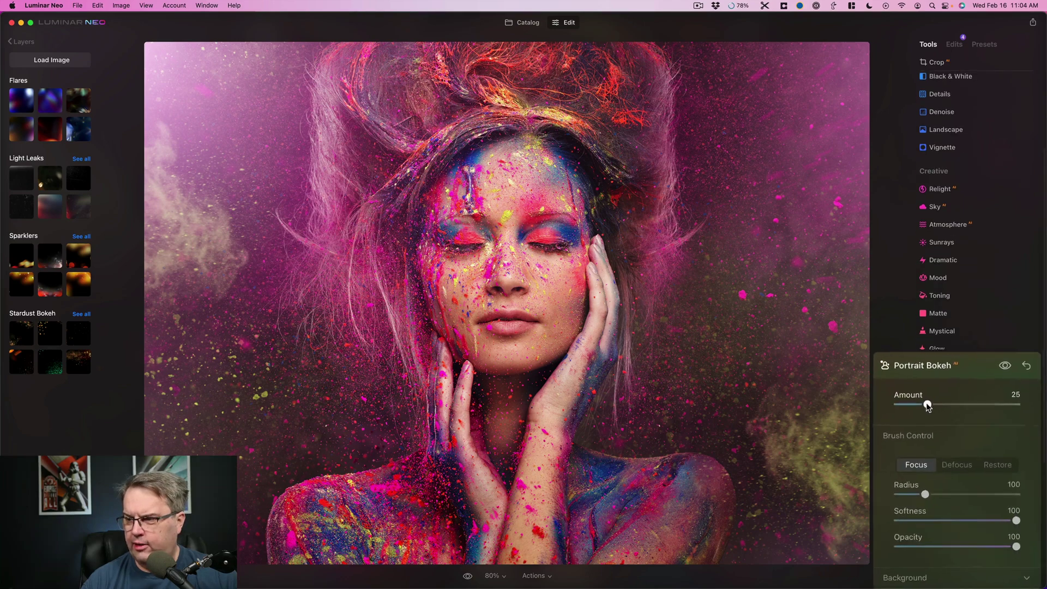
left_click(979, 404)
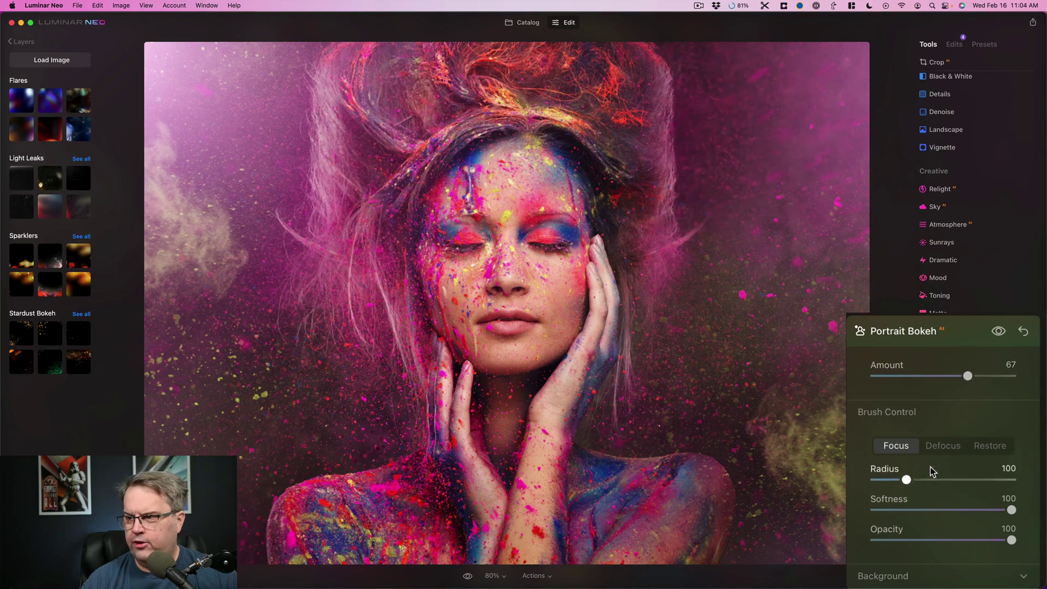
left_click_drag(907, 479, 931, 479)
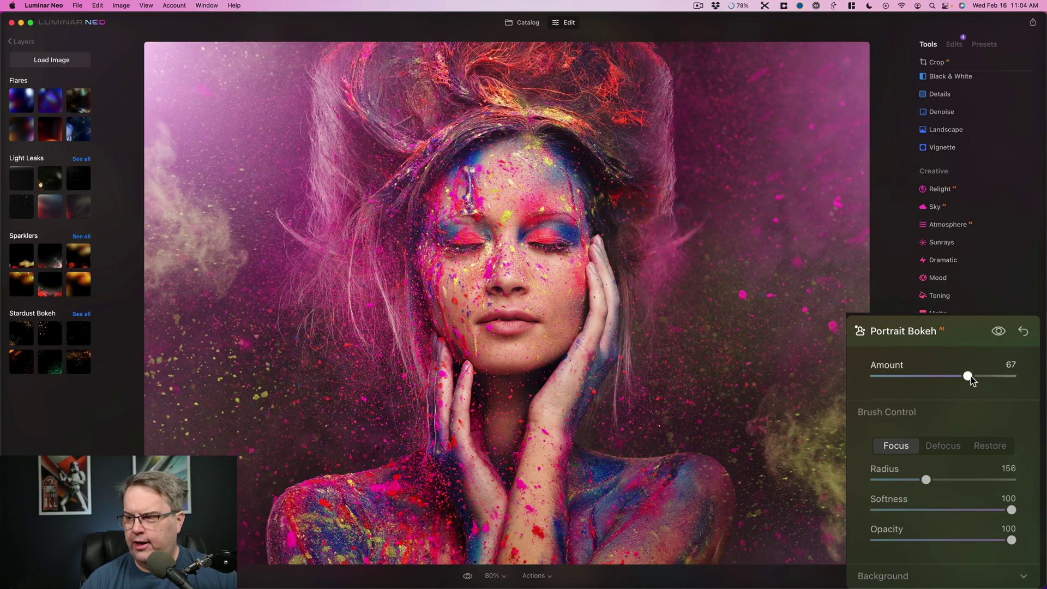
left_click_drag(968, 376, 951, 376)
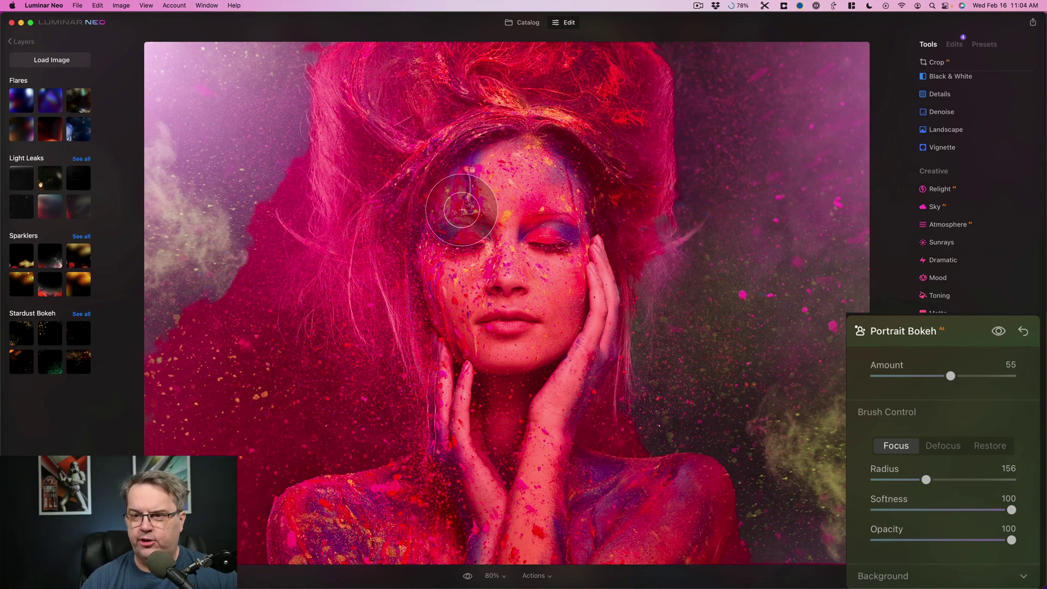
left_click(1033, 419)
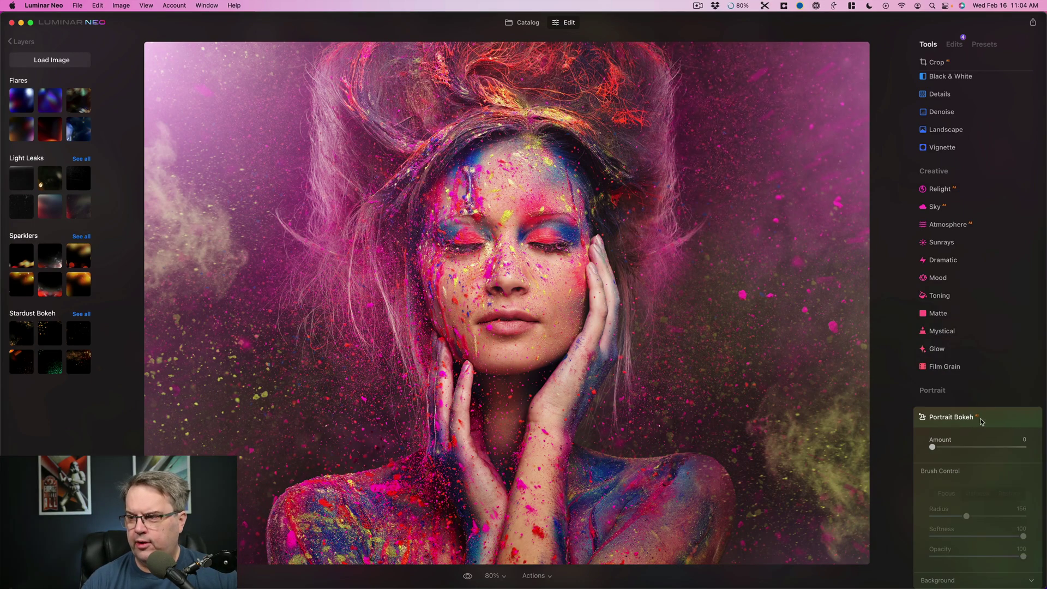
left_click(959, 419)
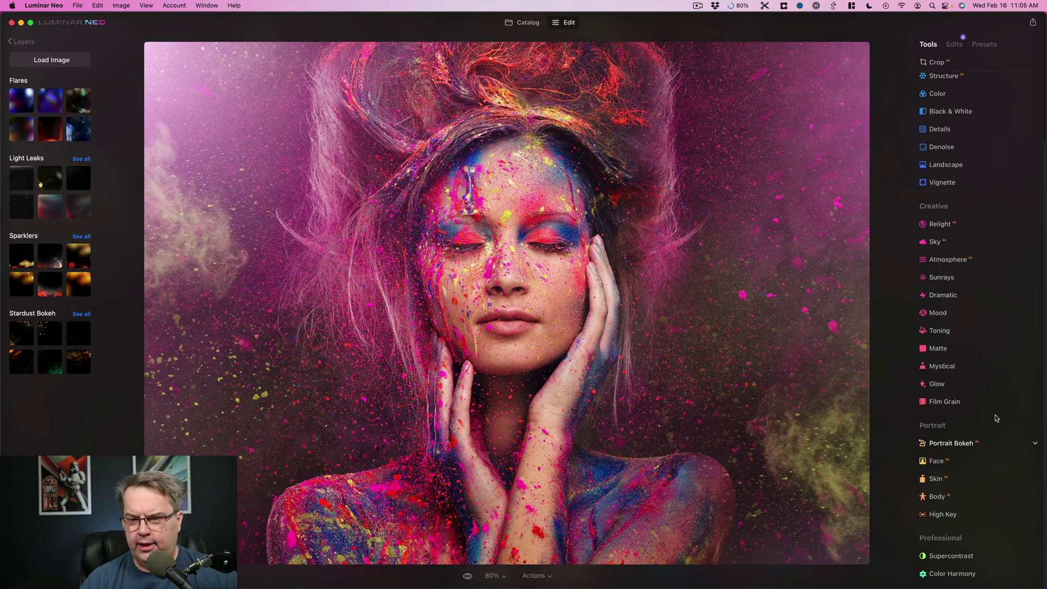
Use Actions > Revert to Original to discard all edits, leaving zoom at 80%
left_click(540, 576)
left_click(541, 562)
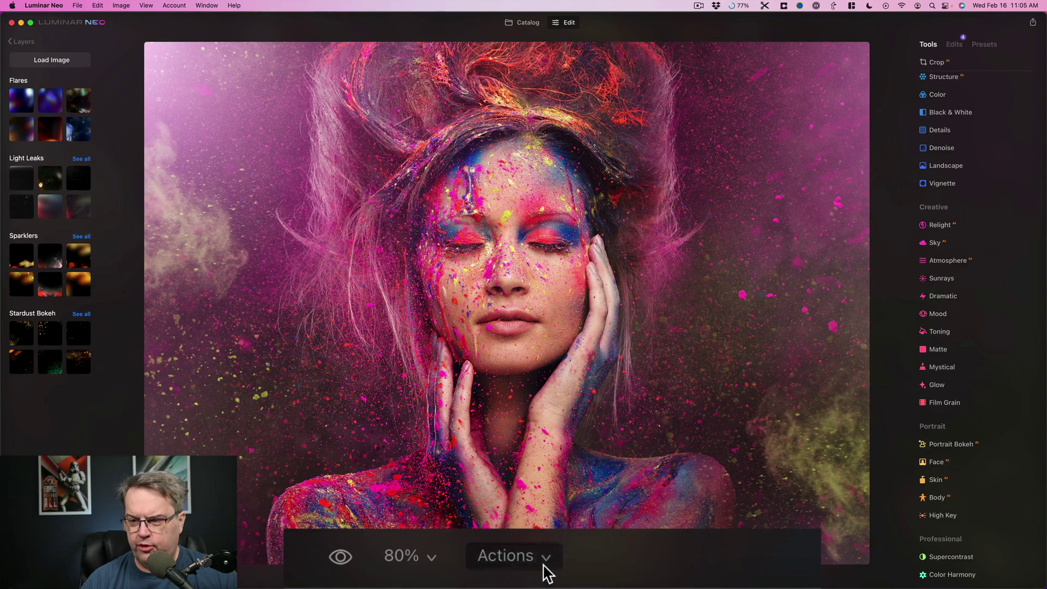
left_click(503, 576)
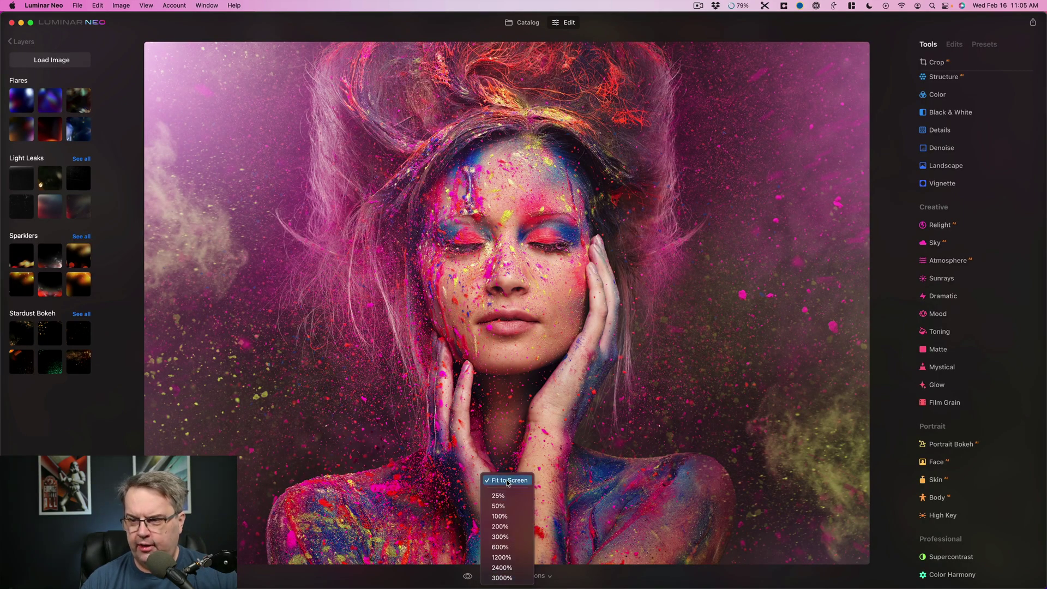
left_click(435, 586)
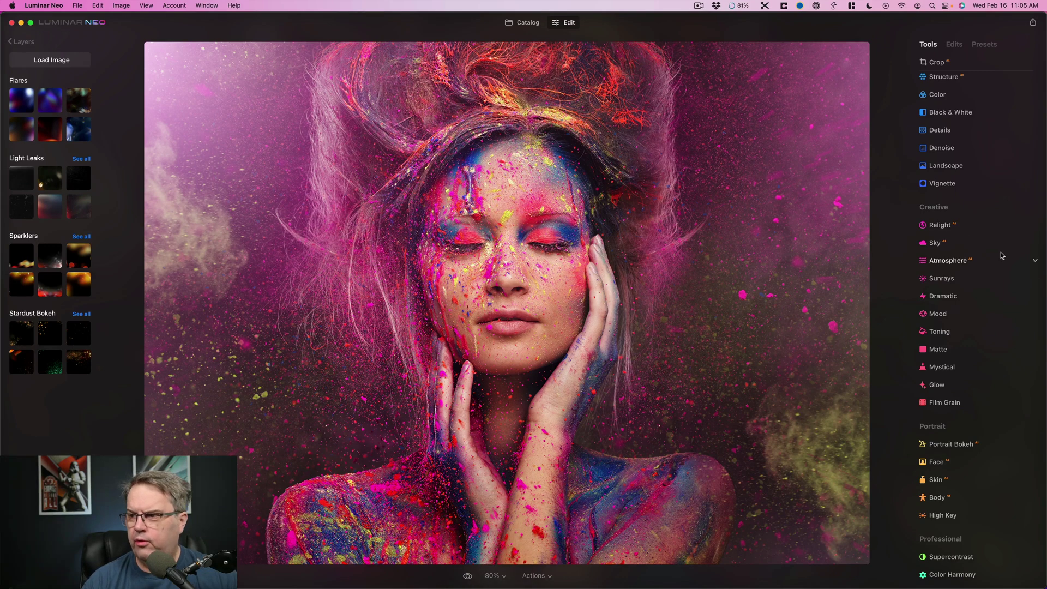
In the Color tool, raise Saturation to 48 and Vibrance to 57
scroll(952, 197, "up", 3)
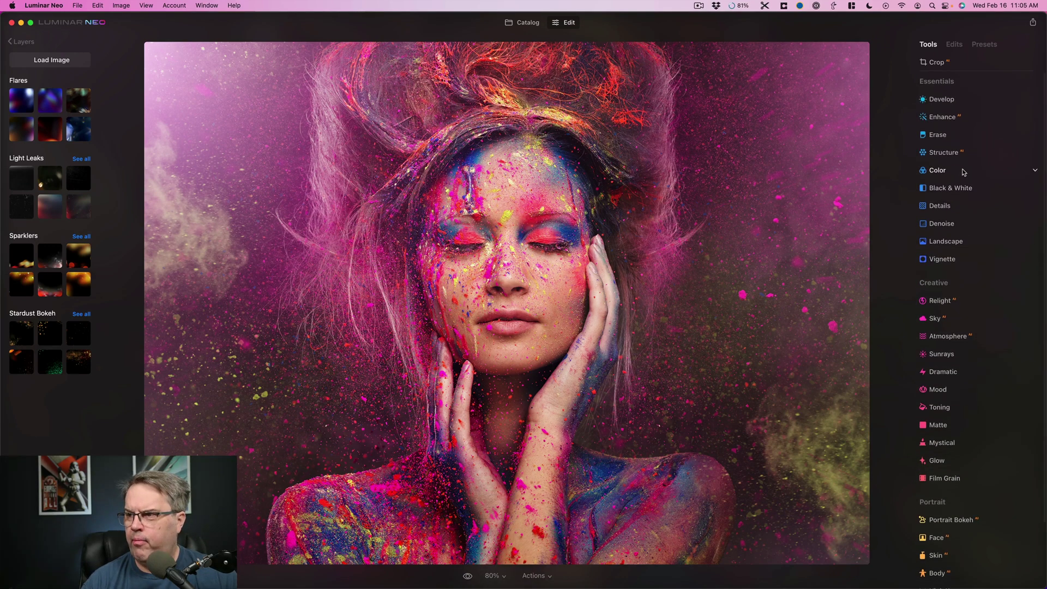
left_click(947, 173)
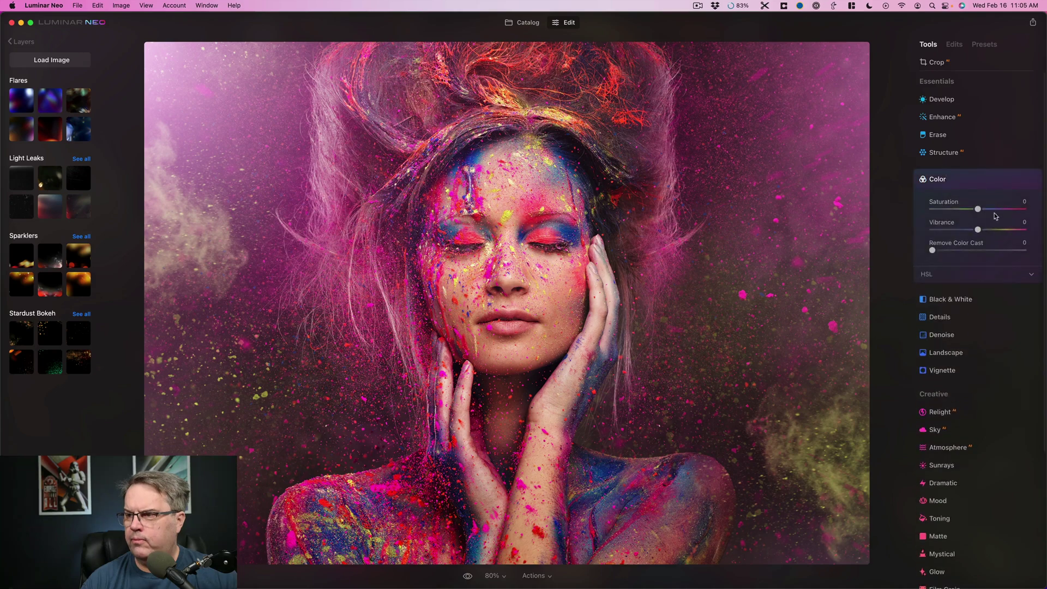
left_click_drag(995, 210, 953, 231)
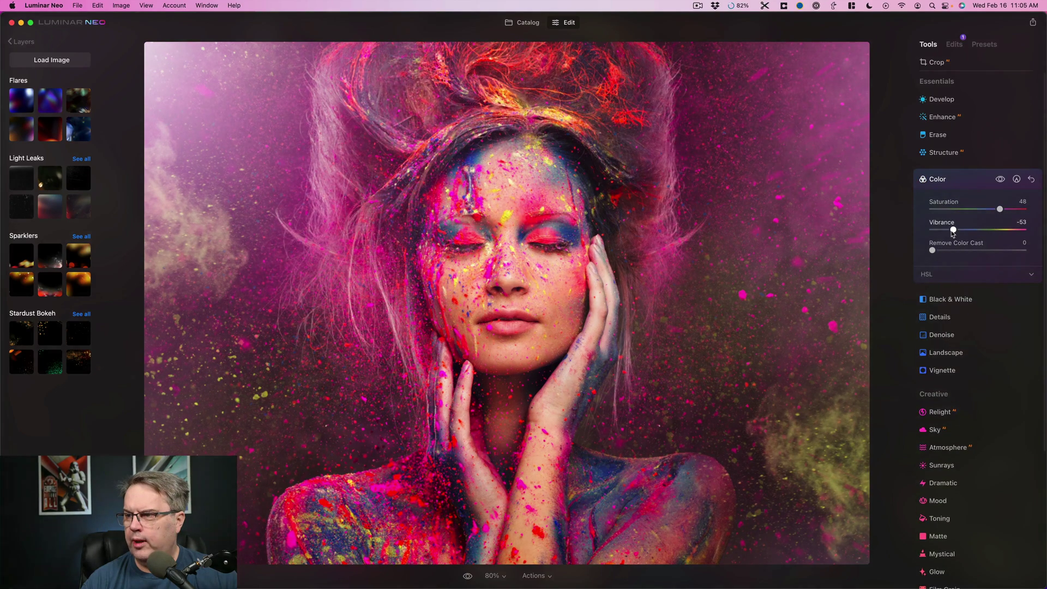
left_click(1006, 230)
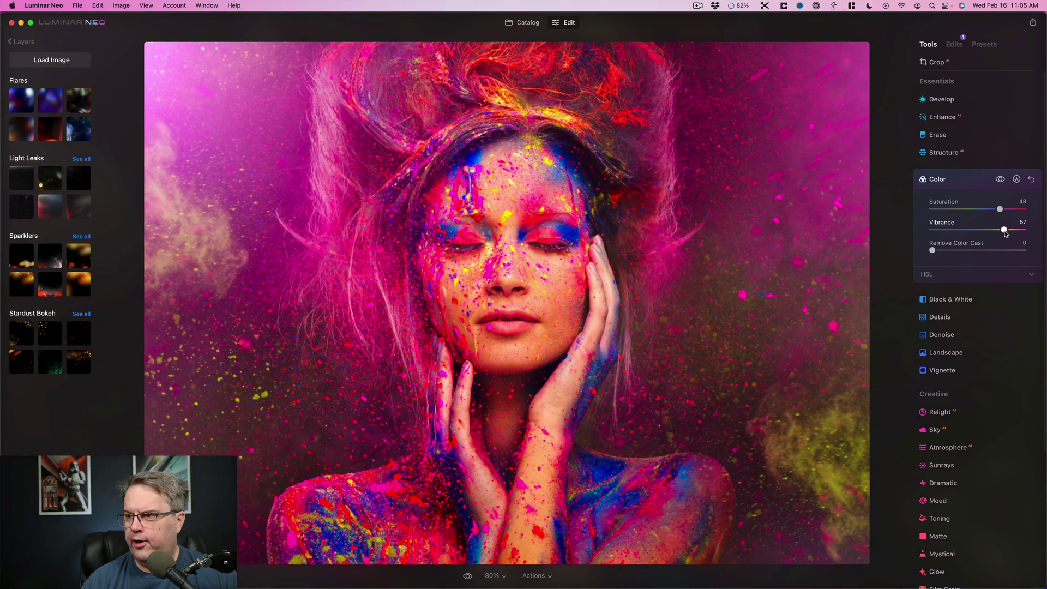
Compare the colour boost with the original photo, toggling the adjustment off and on
left_click(467, 576)
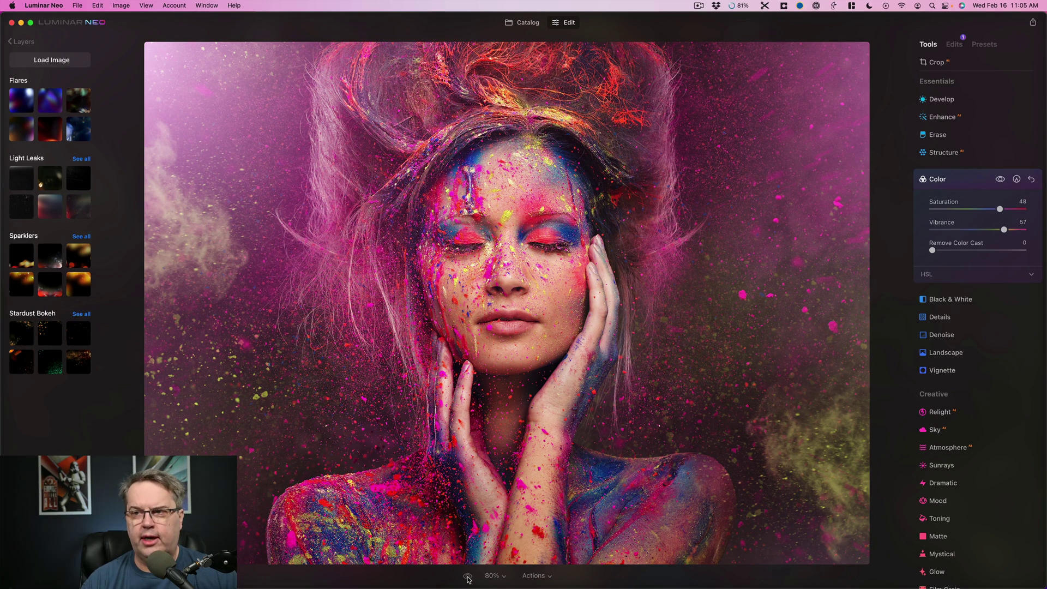
left_click(467, 576)
left_click(468, 576)
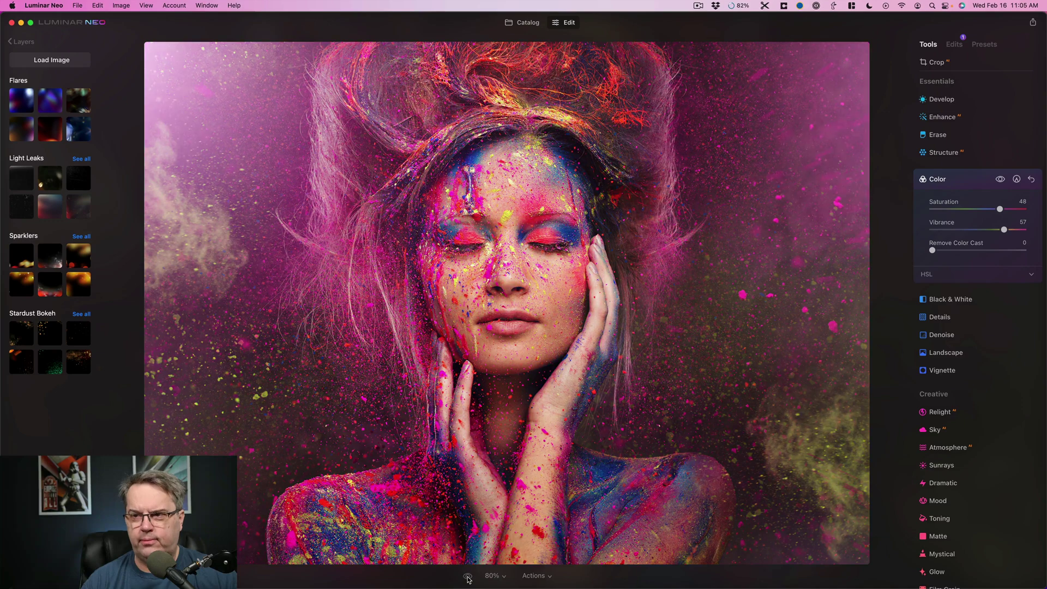
left_click(467, 576)
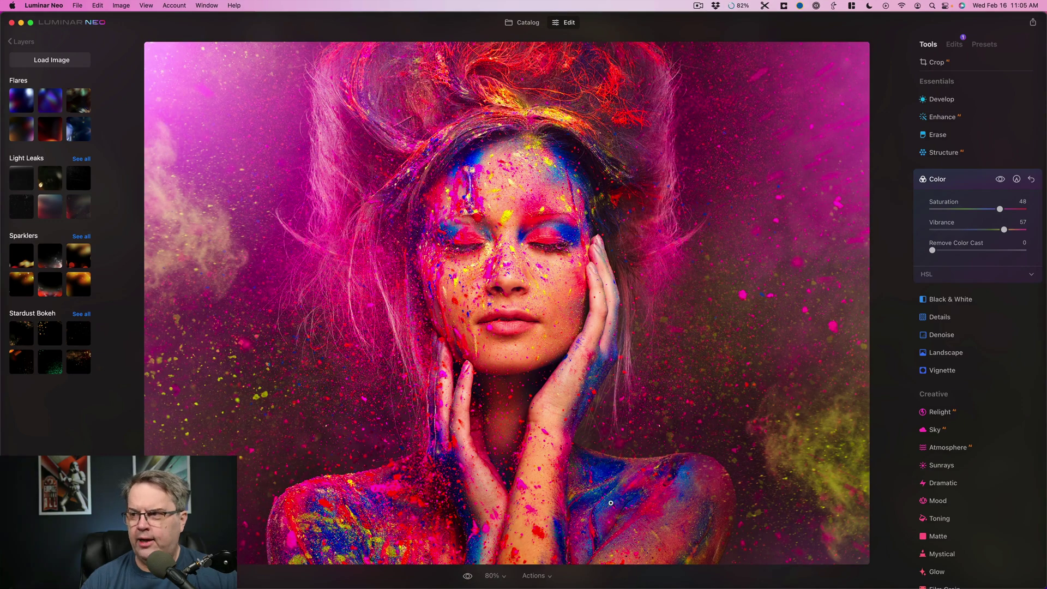
left_click(1001, 179)
left_click(1001, 179)
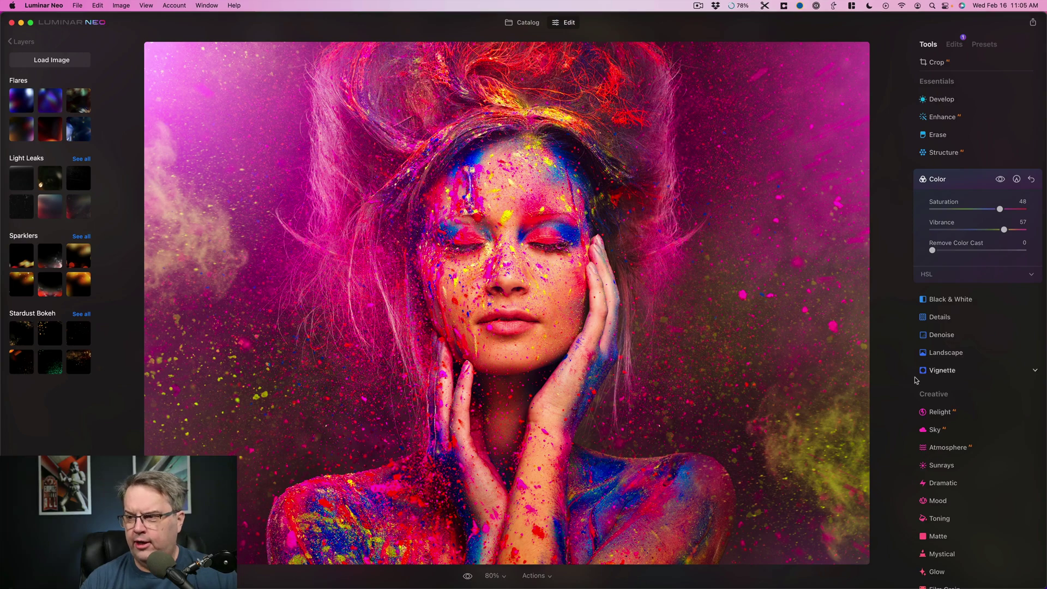
left_click(943, 371)
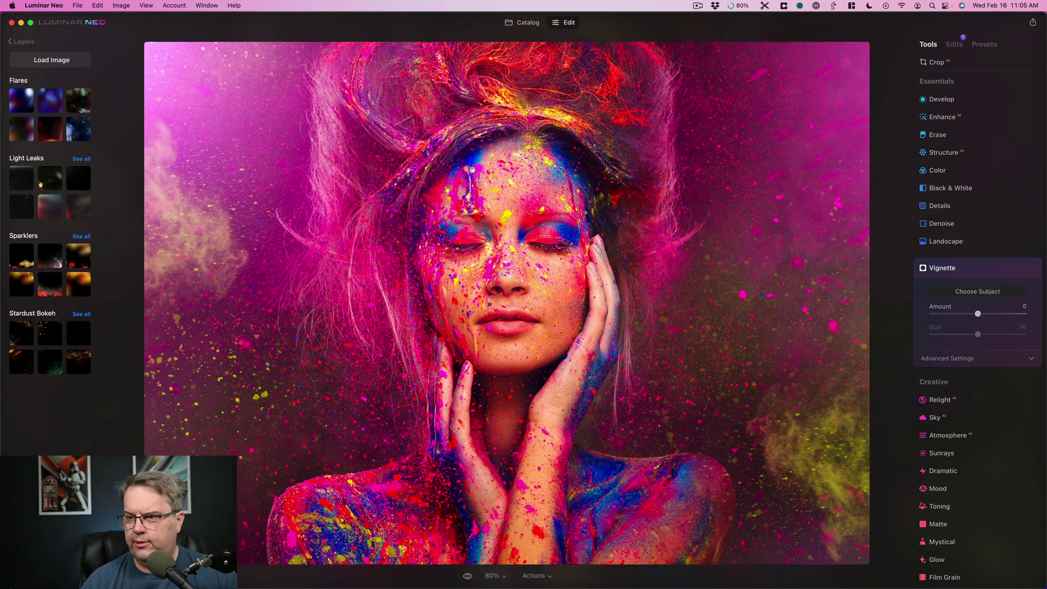
Apply a Vignette at Amount -93, toggling it and the original view to compare
left_click_drag(978, 313, 934, 314)
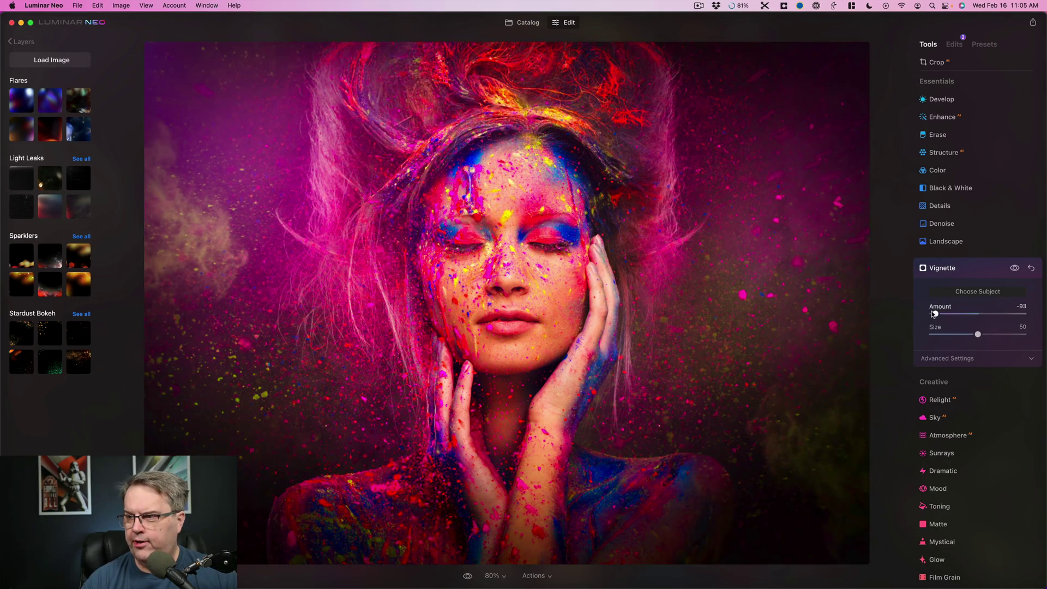
left_click(1014, 268)
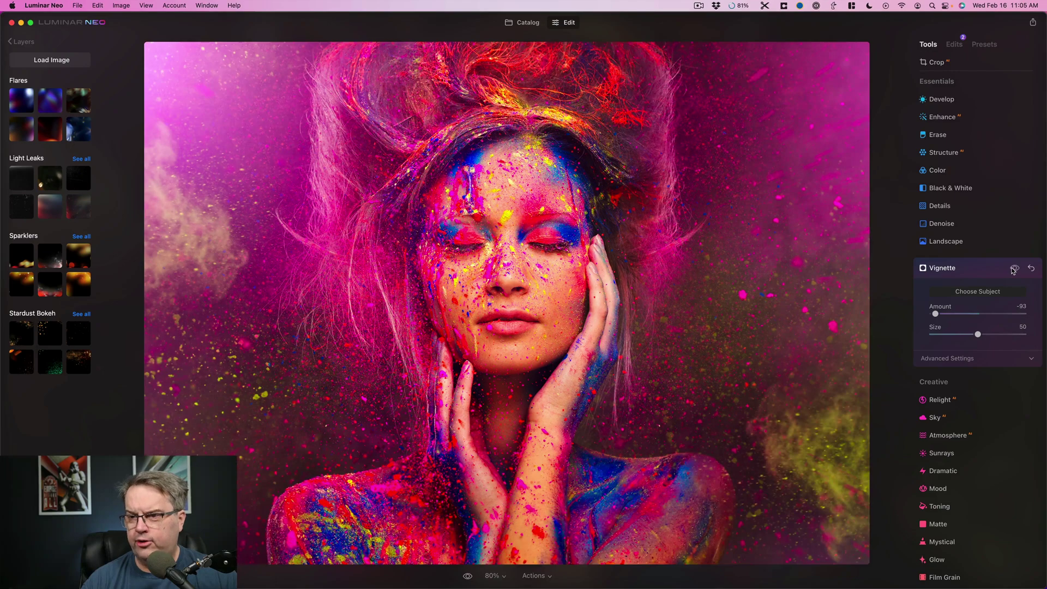
left_click(1014, 268)
left_click(1014, 269)
left_click(1013, 269)
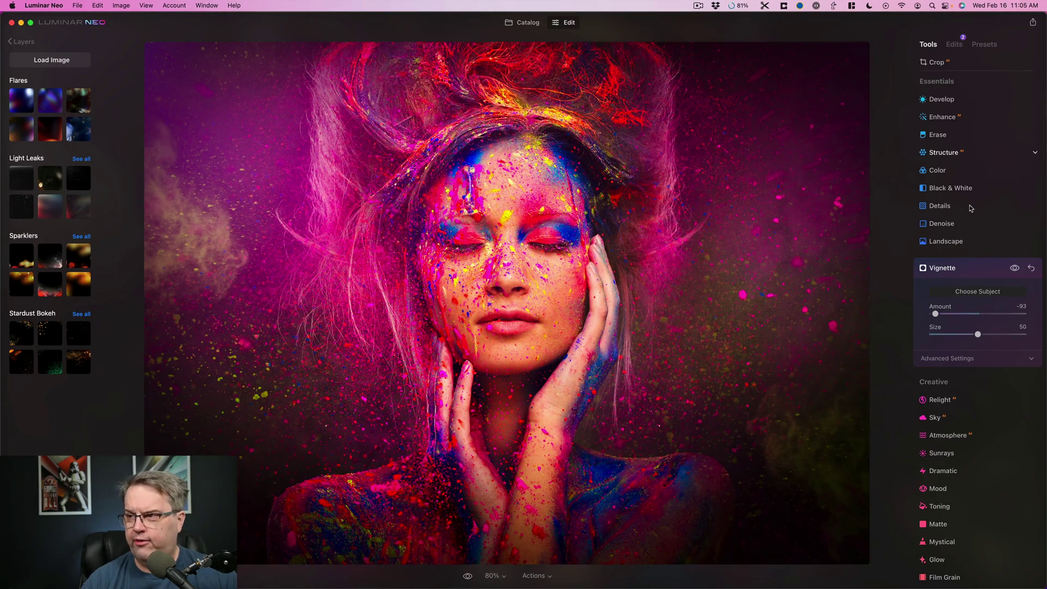
left_click(468, 577)
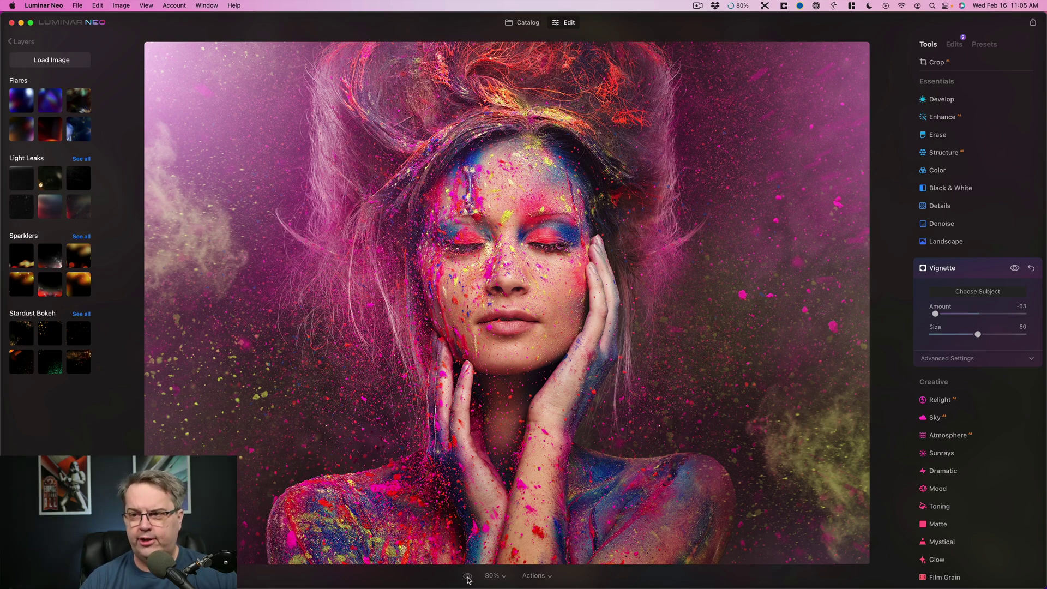
left_click(467, 576)
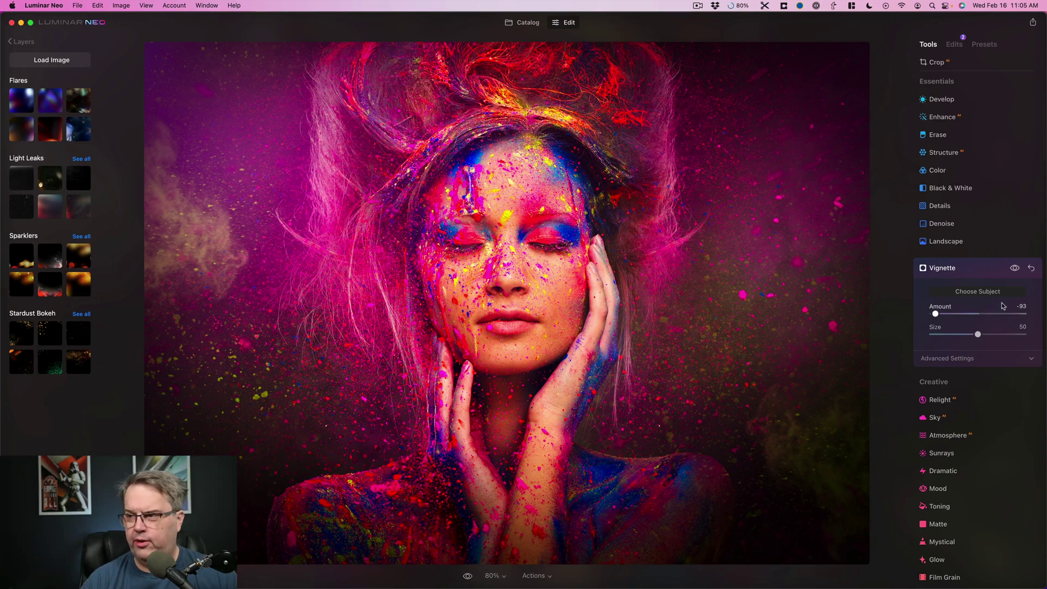
left_click(943, 269)
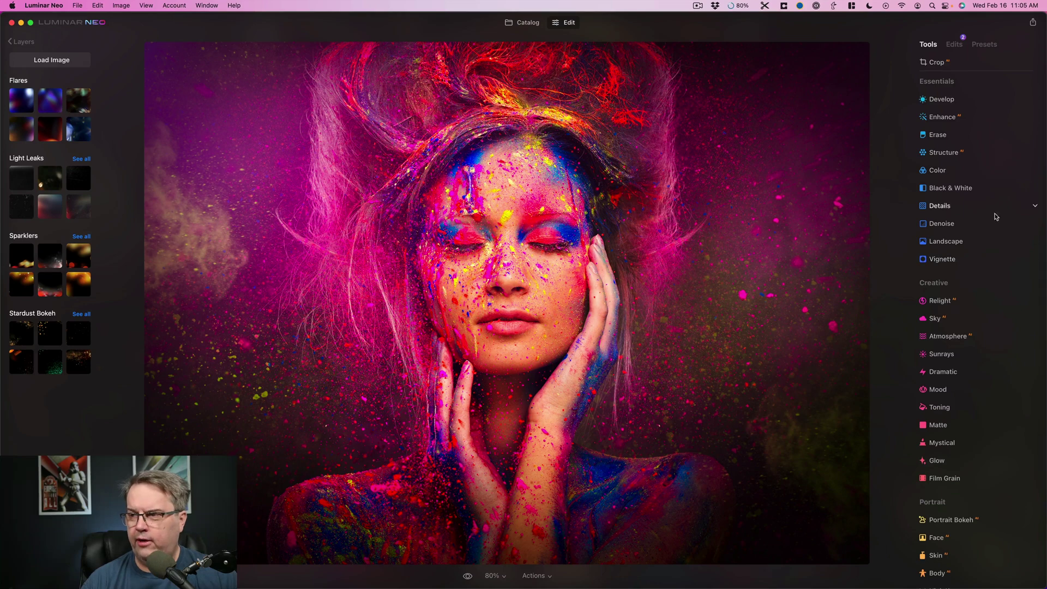
Check the Vignette edit on and off in the Edits list, then discard all edits
left_click(956, 48)
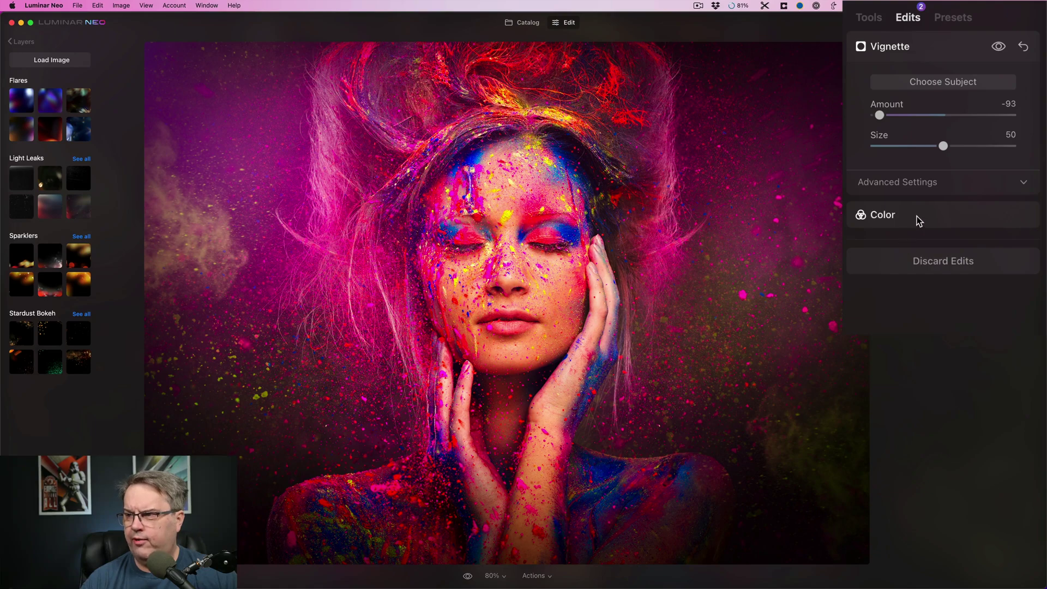
left_click(998, 48)
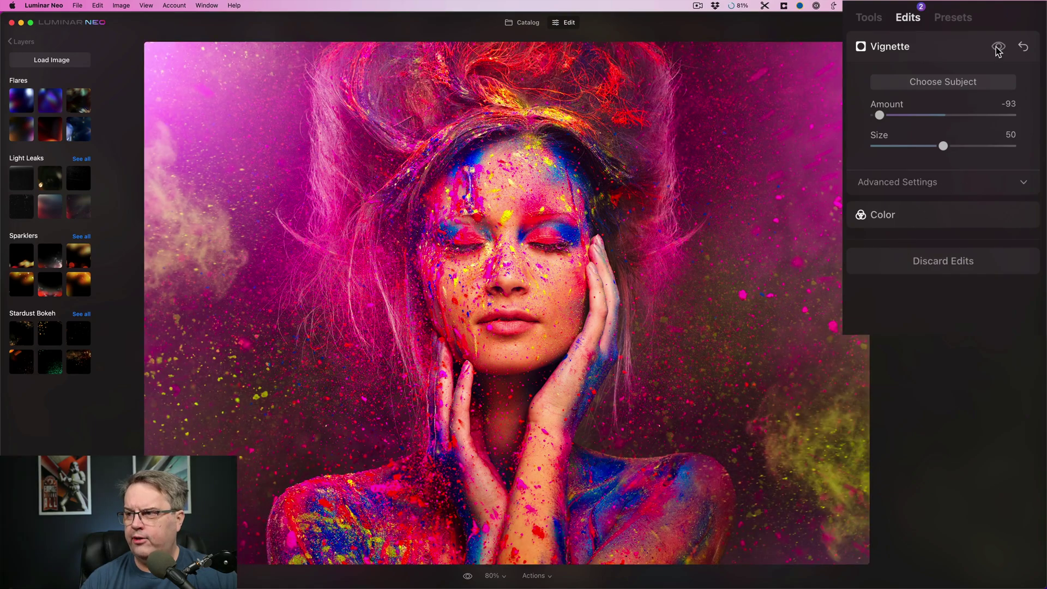
left_click(998, 49)
left_click(998, 49)
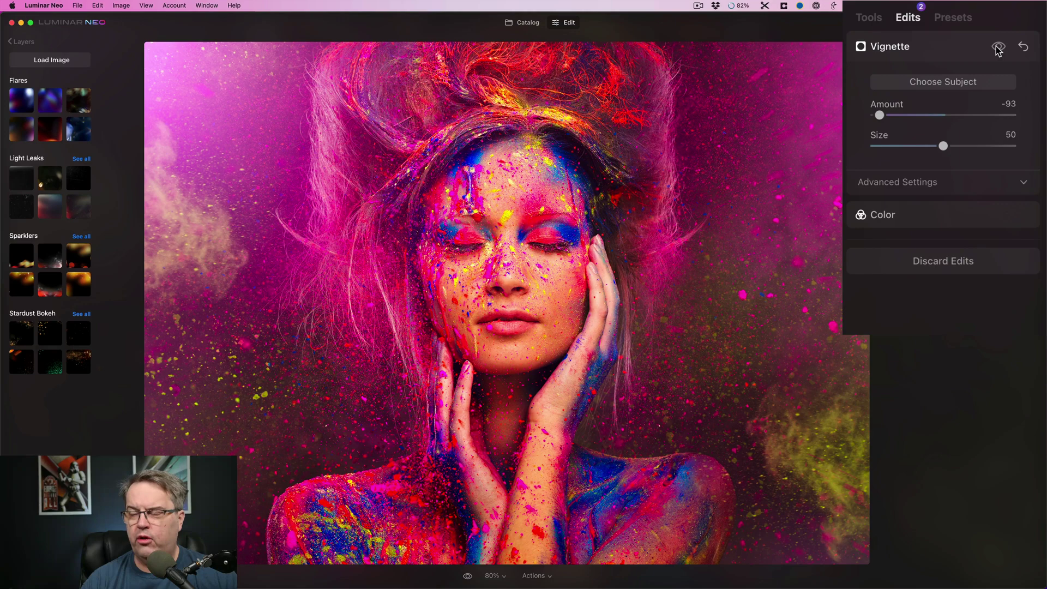
left_click(998, 48)
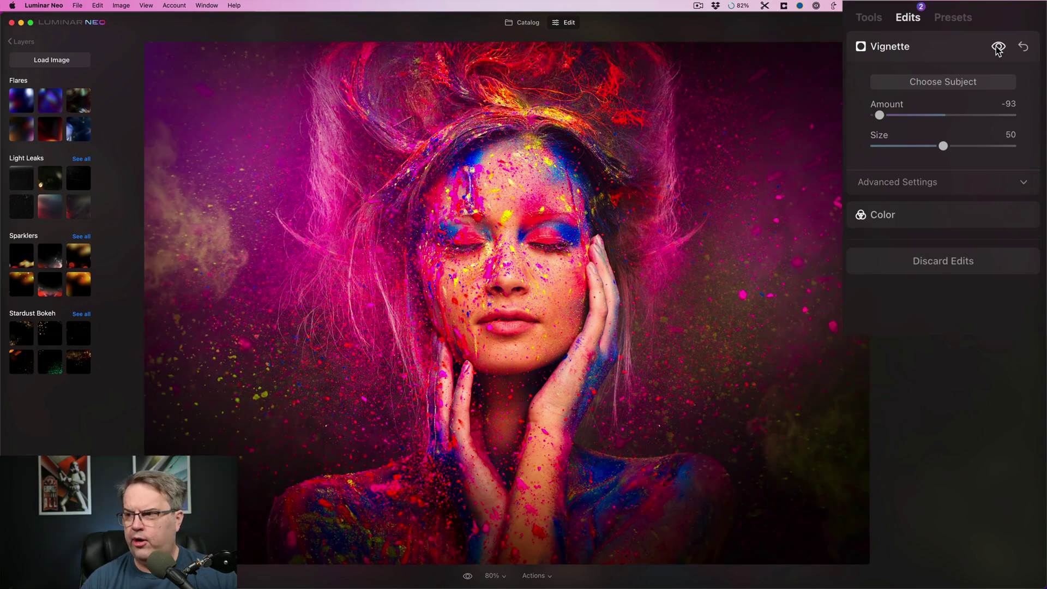
left_click(939, 265)
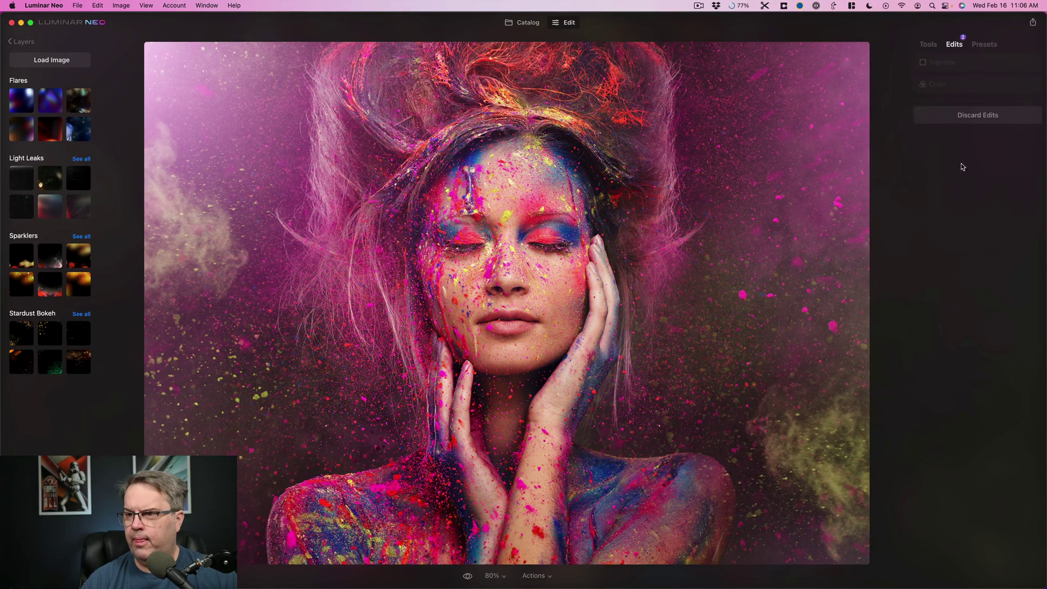
left_click(982, 46)
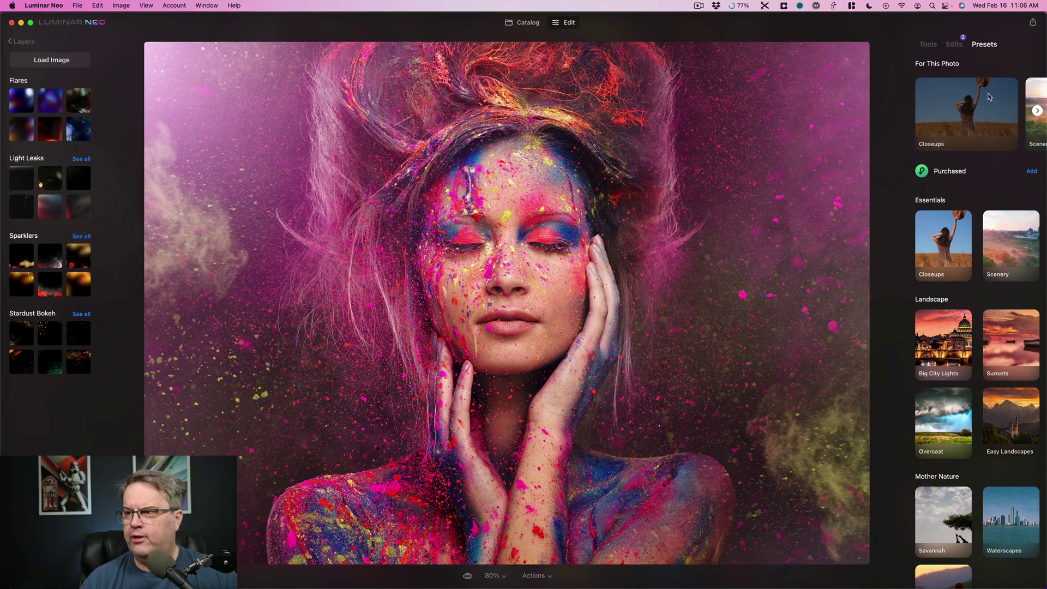
Apply the Influencer Collection's Eventide preset, mark it a favourite, and set its strength to 37
scroll(984, 88, "down", 1)
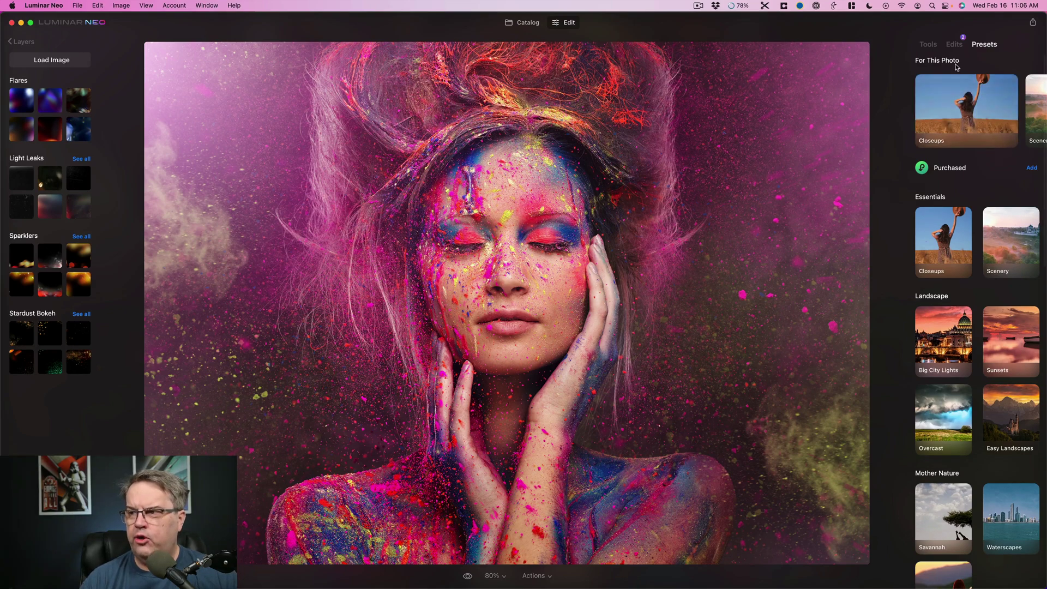
mouse_move(1001, 100)
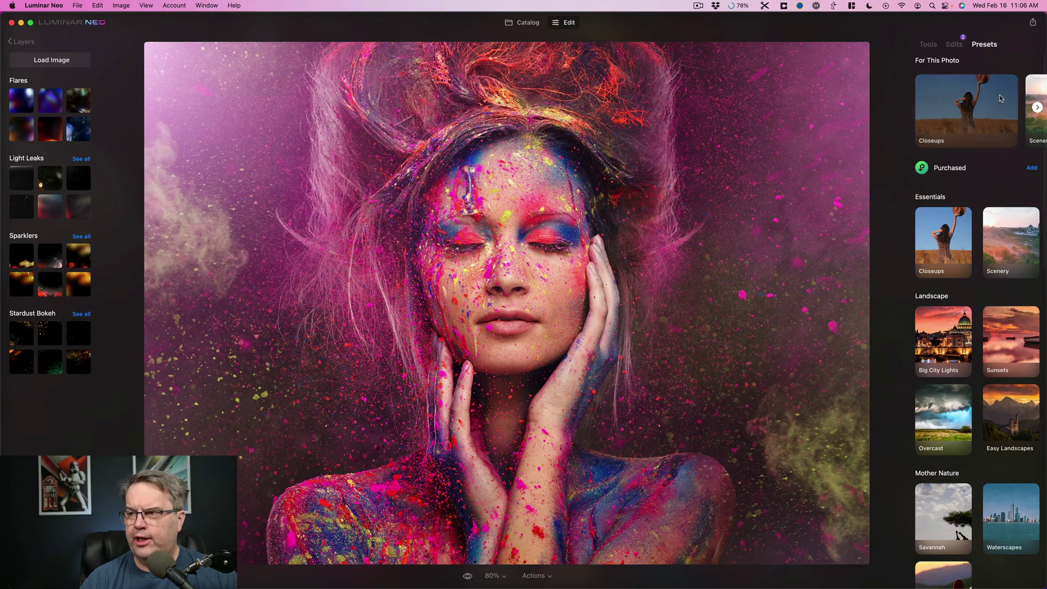
left_click(1038, 108)
left_click(1038, 108)
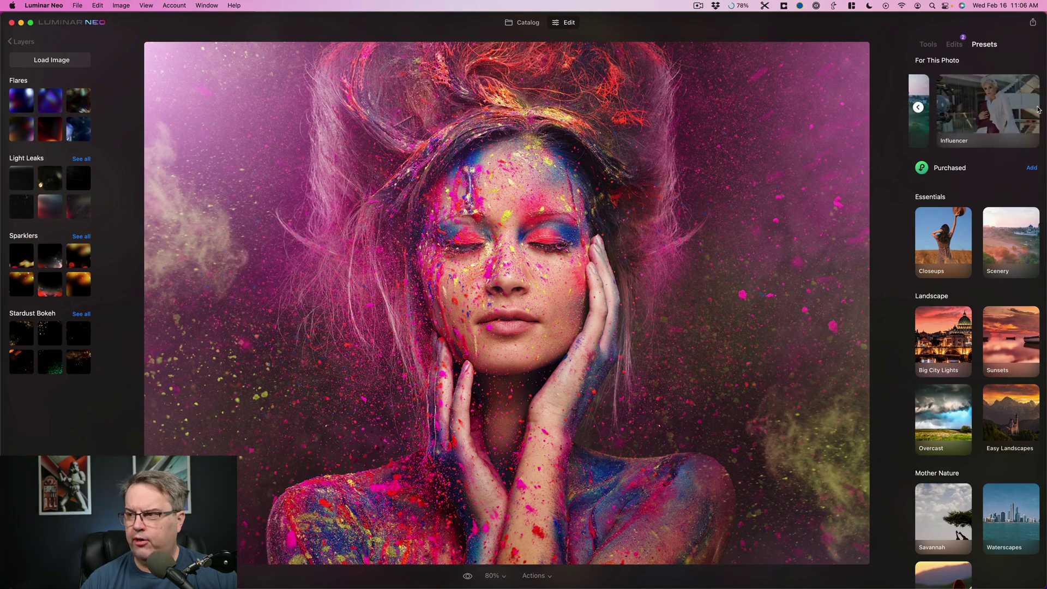
left_click(1037, 109)
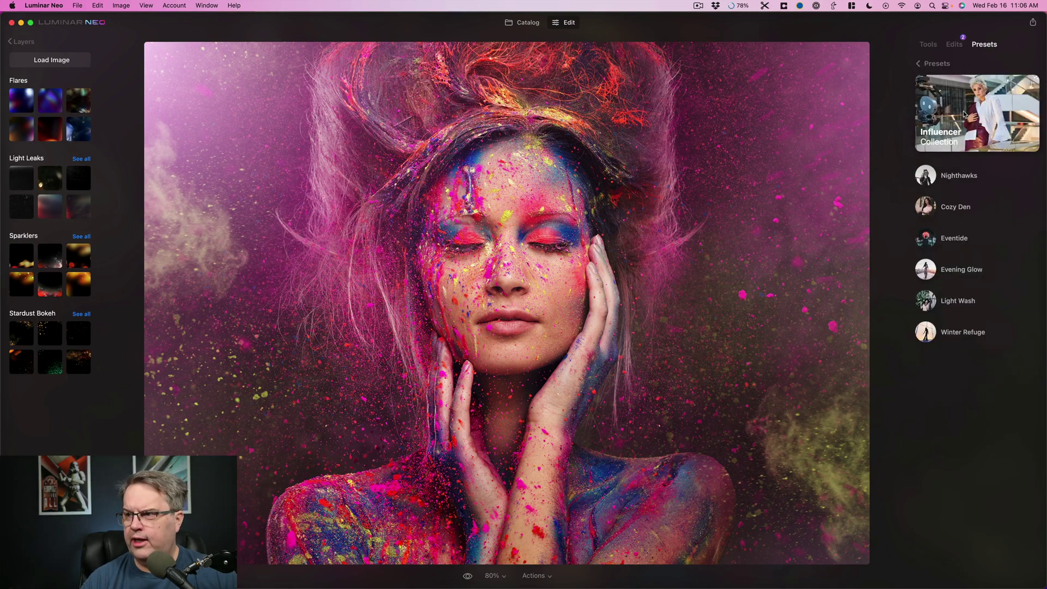
left_click(965, 237)
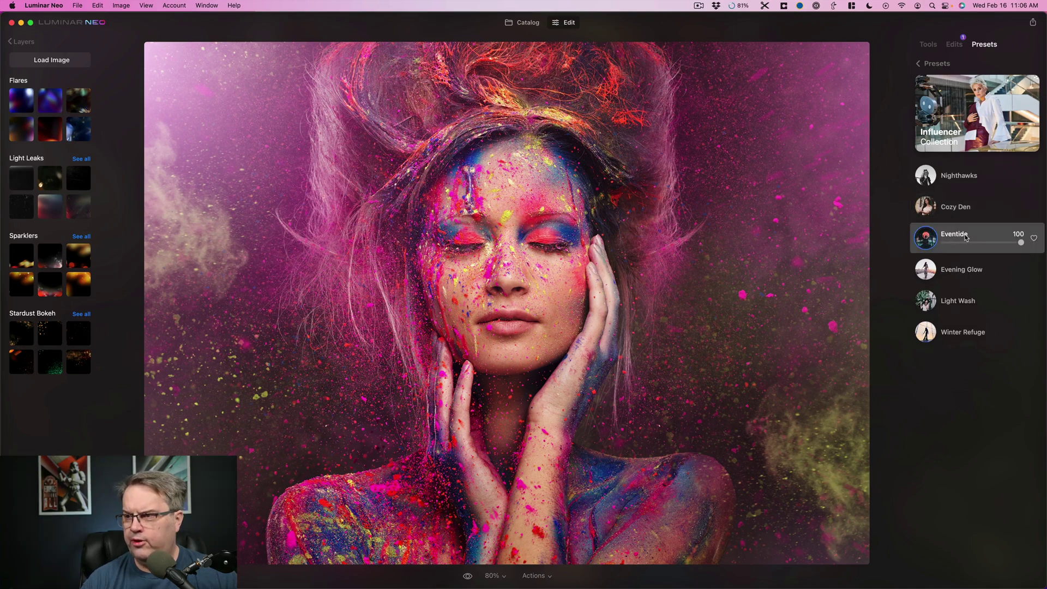
left_click_drag(1019, 245, 1002, 245)
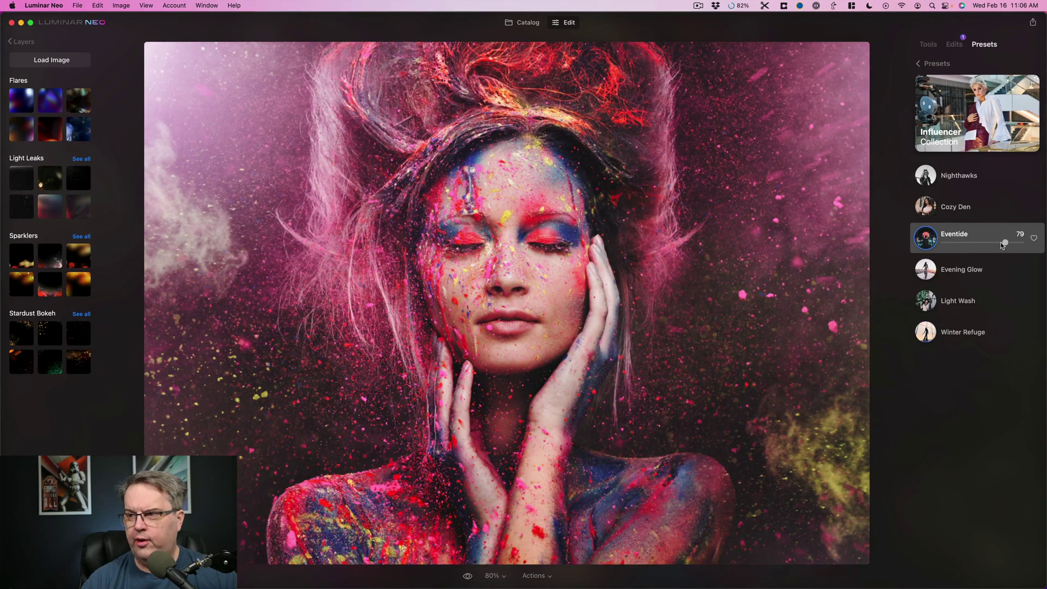
left_click(1034, 239)
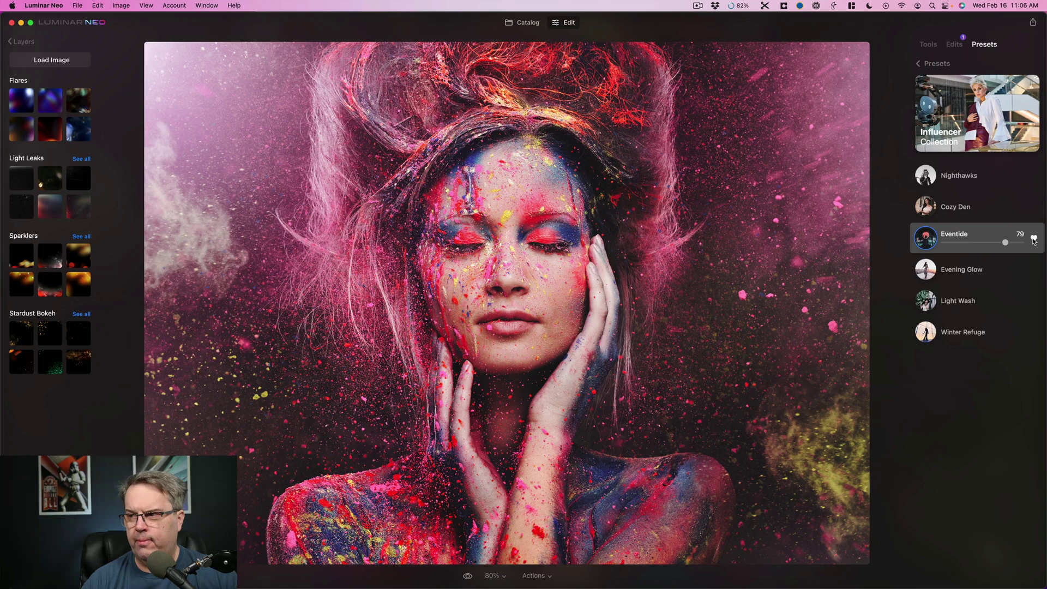
left_click(973, 244)
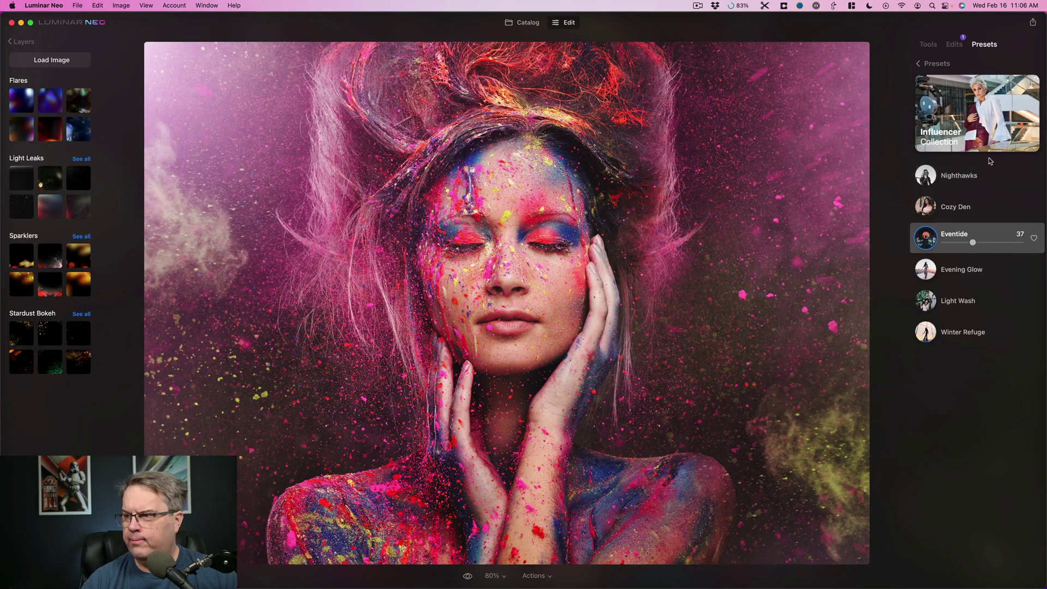
Return to the presets overview and choose Portrait under All Categories
left_click(921, 64)
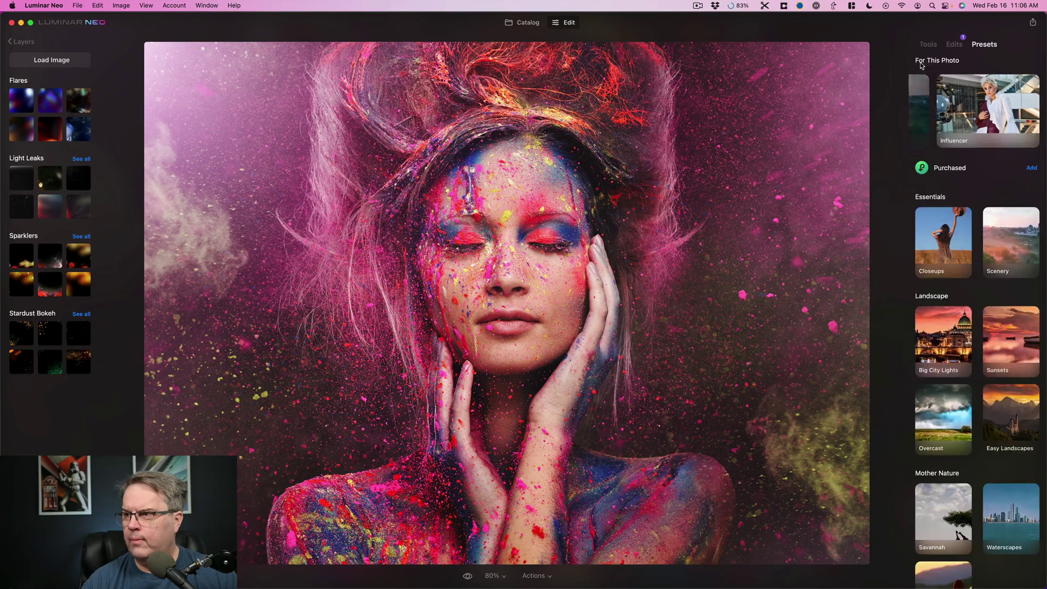
scroll(978, 235, "down", 5)
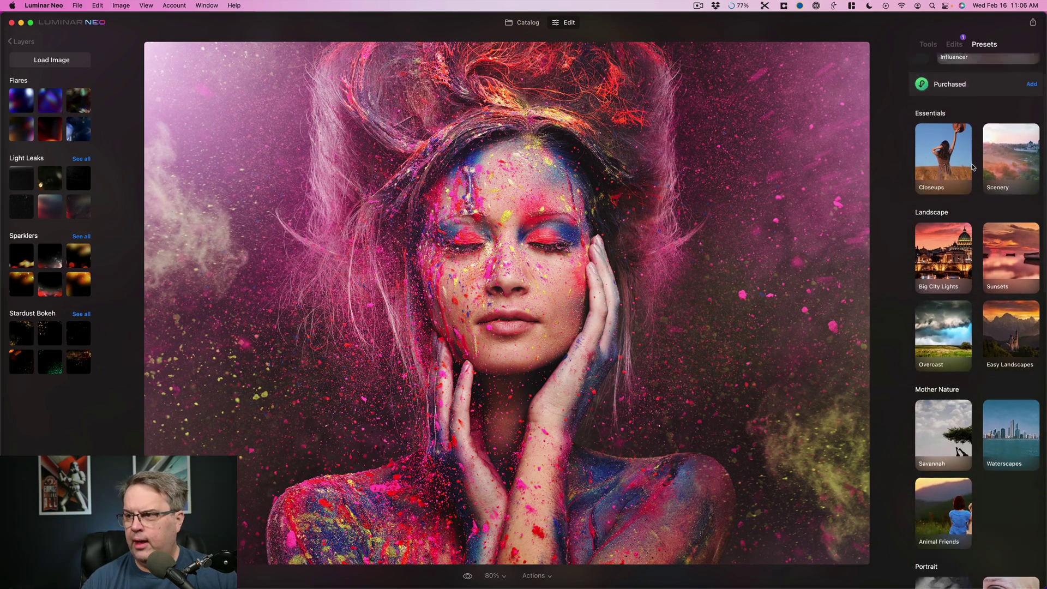
scroll(976, 231, "down", 5)
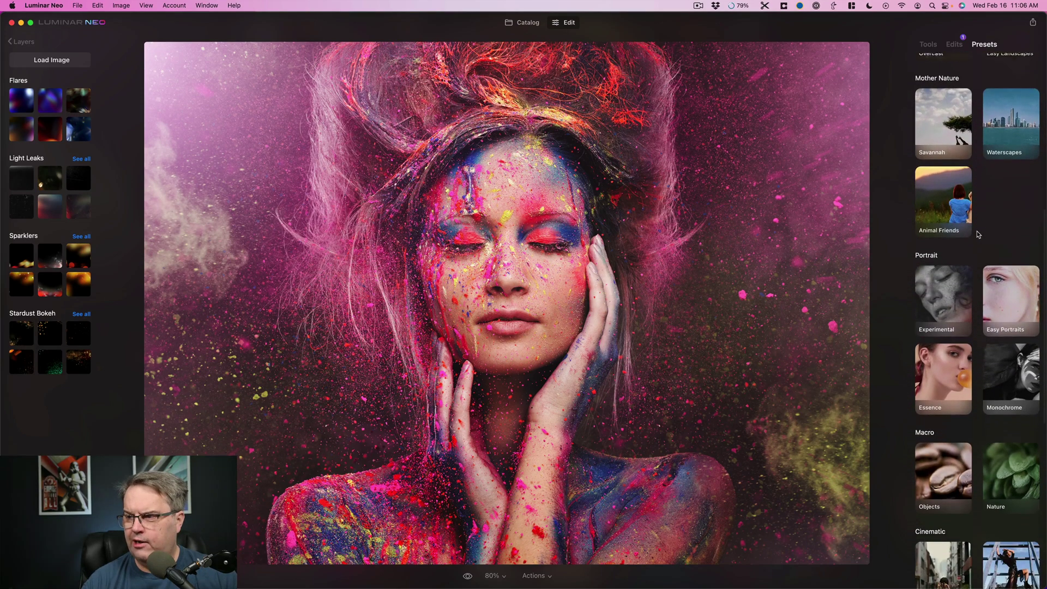
scroll(976, 231, "down", 4)
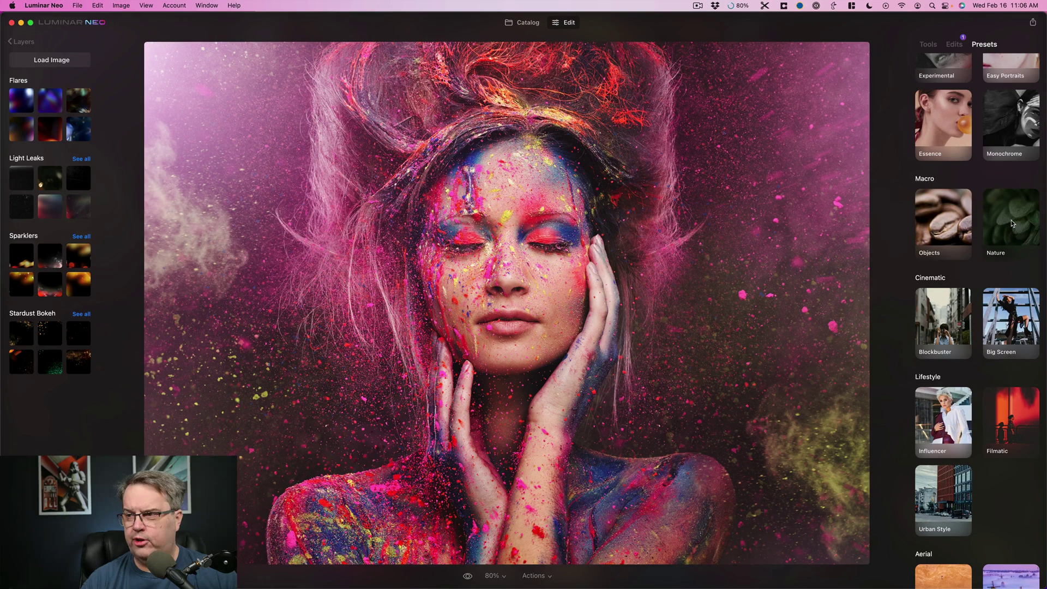
scroll(1006, 308, "down", 5)
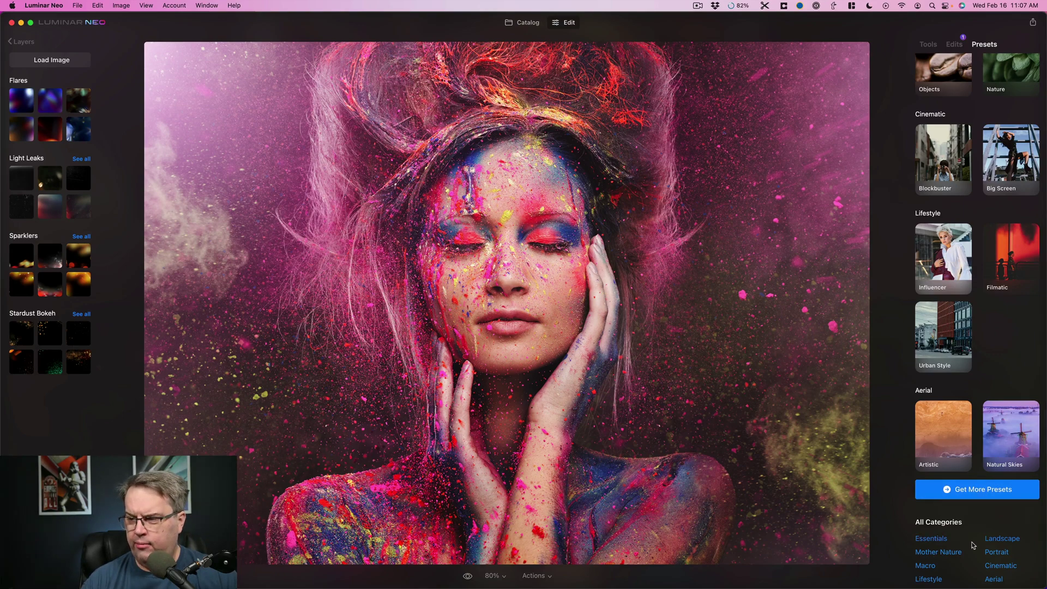
left_click(992, 553)
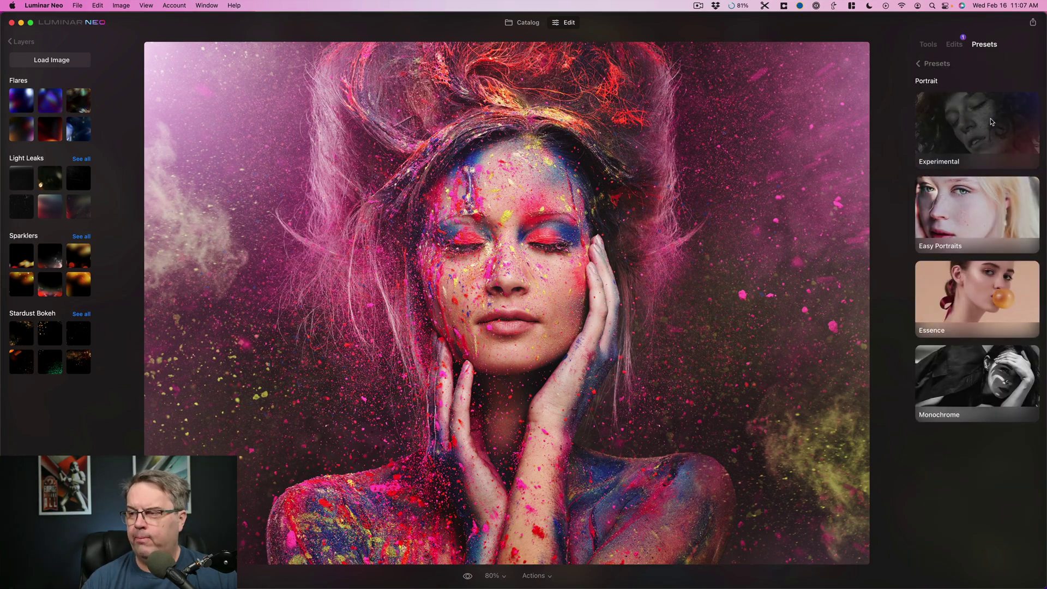
In Easy Portraits, try the Vignette preset and slide its strength between 0 and 100
left_click(990, 198)
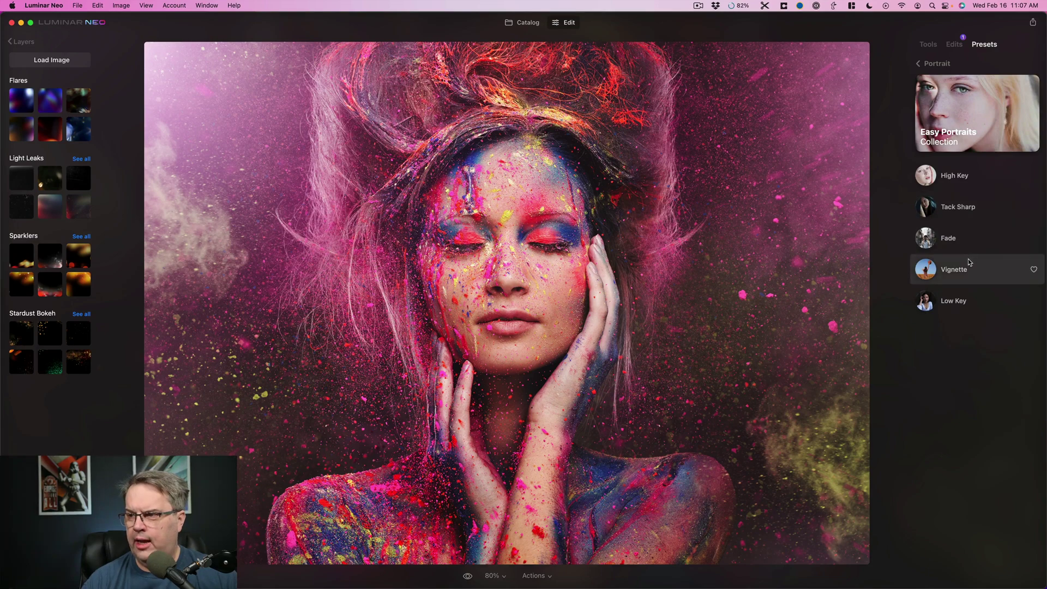
left_click(1023, 273)
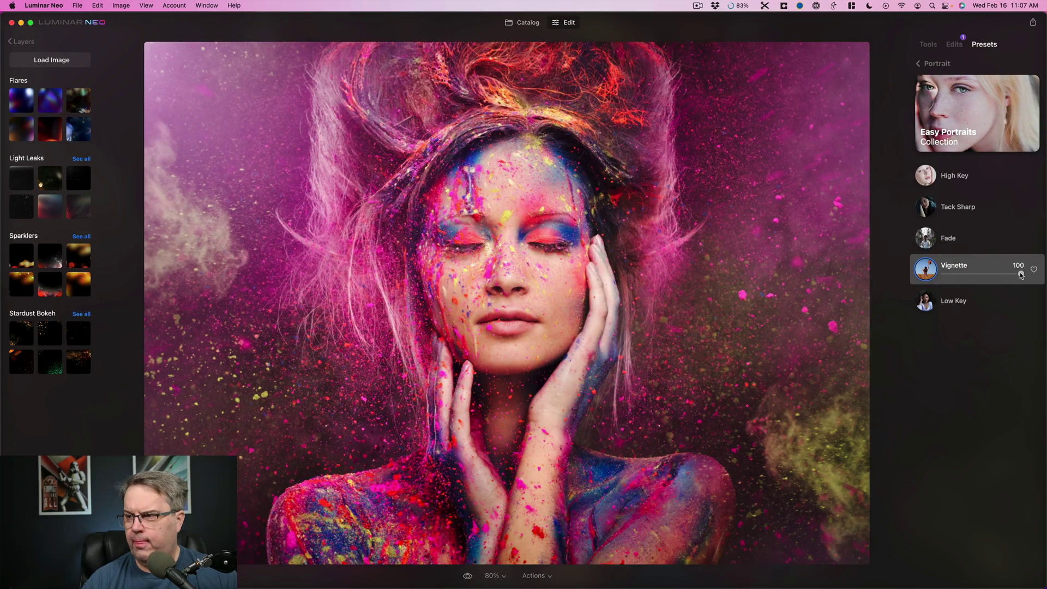
left_click_drag(1018, 276, 897, 274)
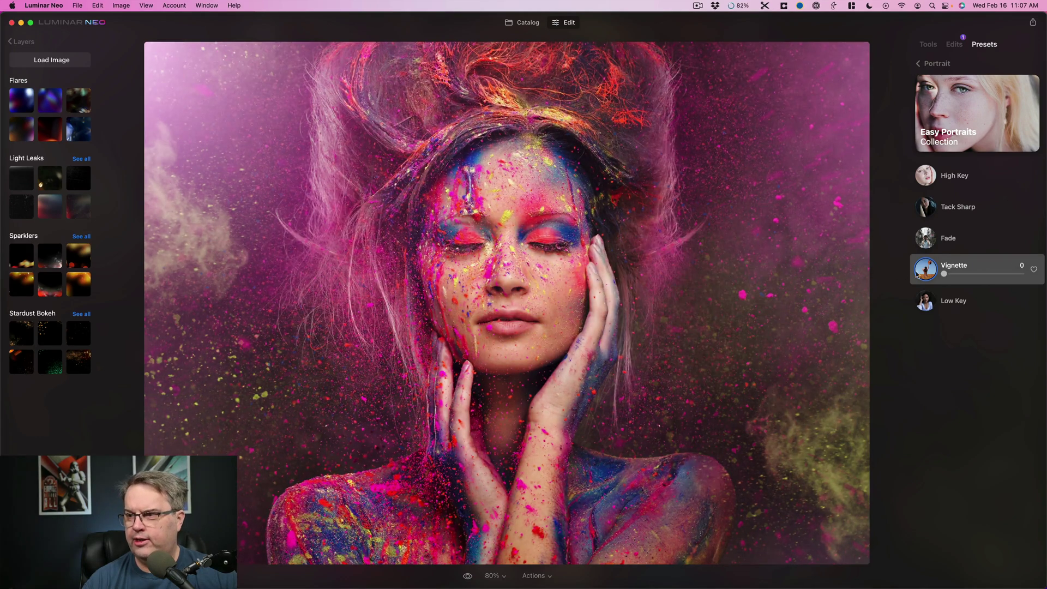
left_click_drag(944, 274, 1027, 273)
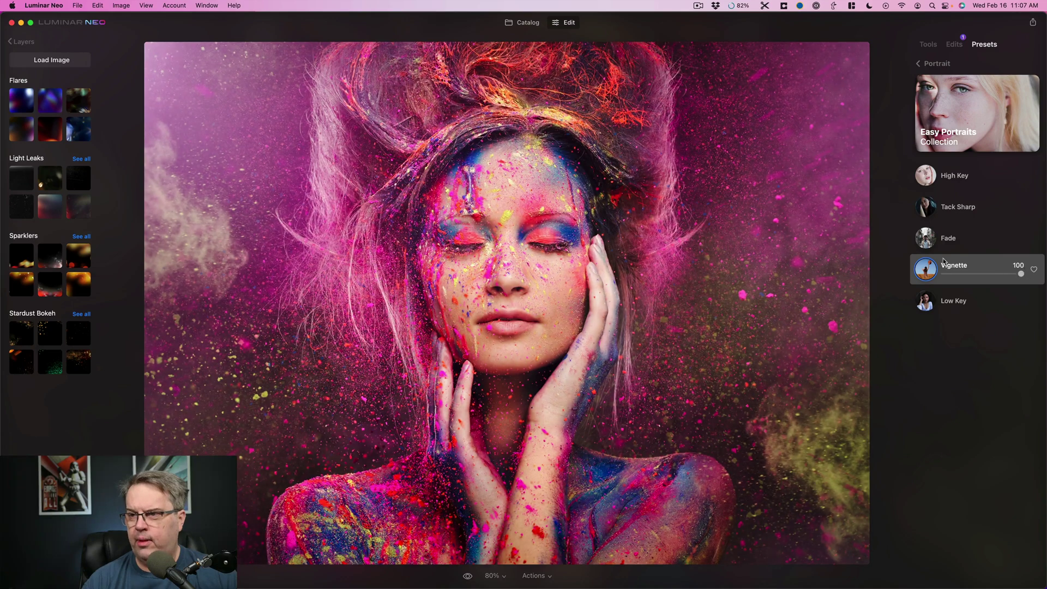
Apply the Low Key preset at Amount 100 and show the photo's edits list
left_click(961, 305)
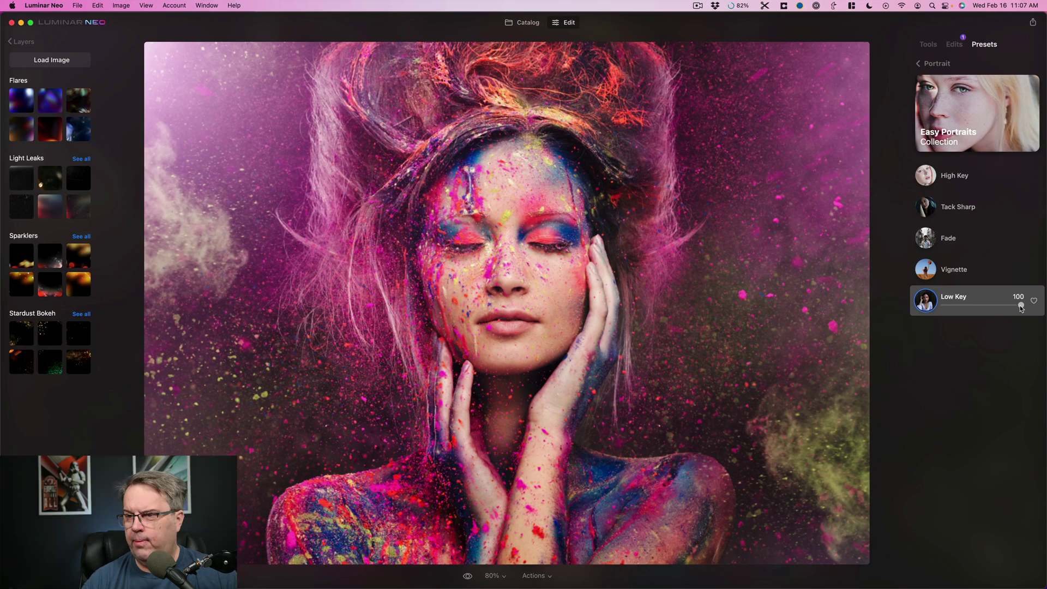
mouse_move(1020, 307)
left_mouse_down()
mouse_move(973, 307)
mouse_move(1032, 311)
left_mouse_up()
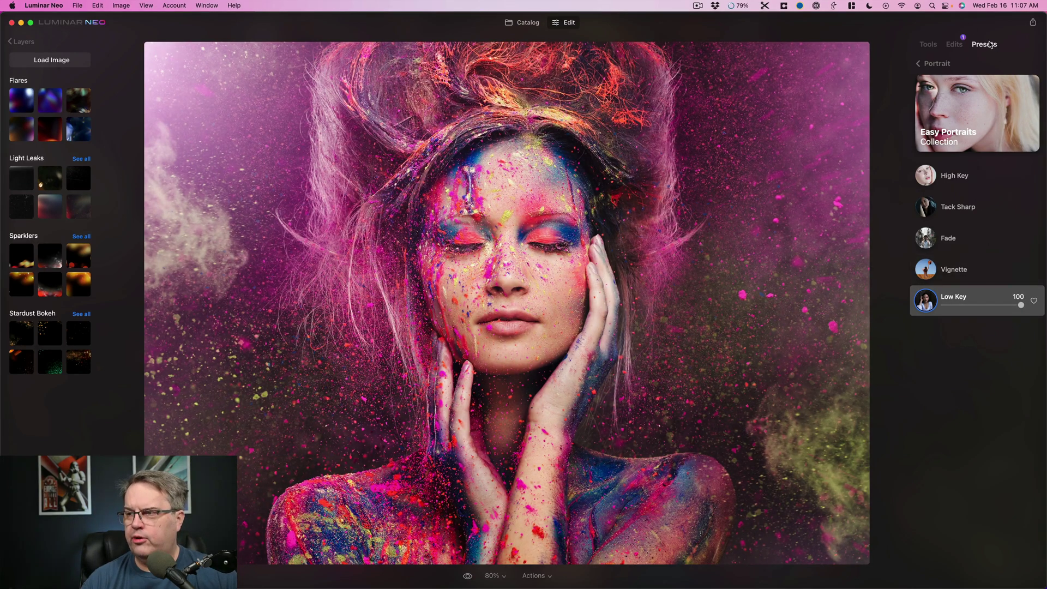
left_click(951, 47)
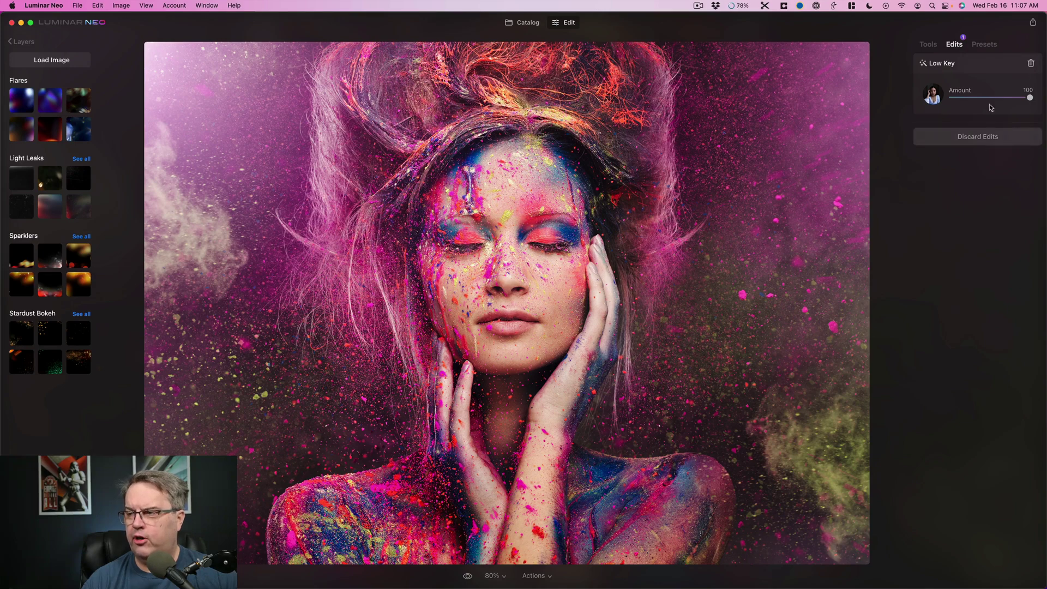
Delete the Low Key edit with the trash icon on its card
left_click(1031, 64)
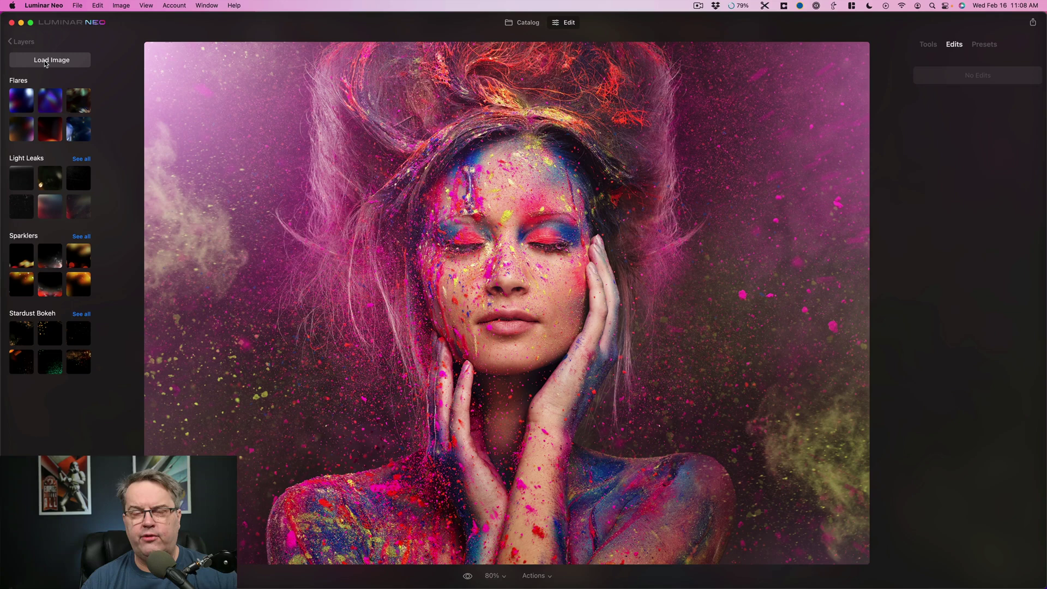
left_click(46, 63)
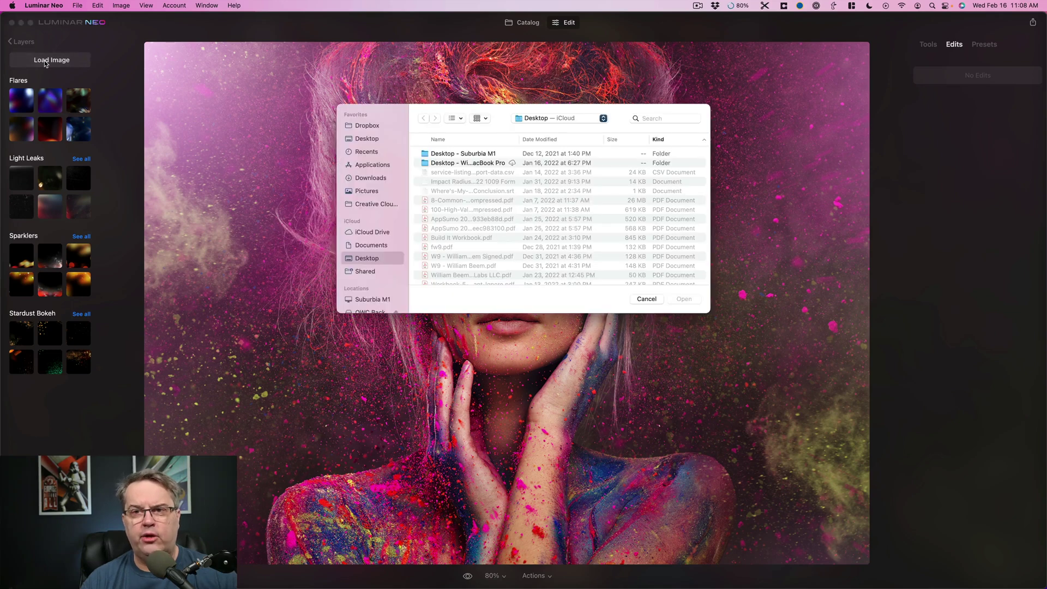
left_click(367, 191)
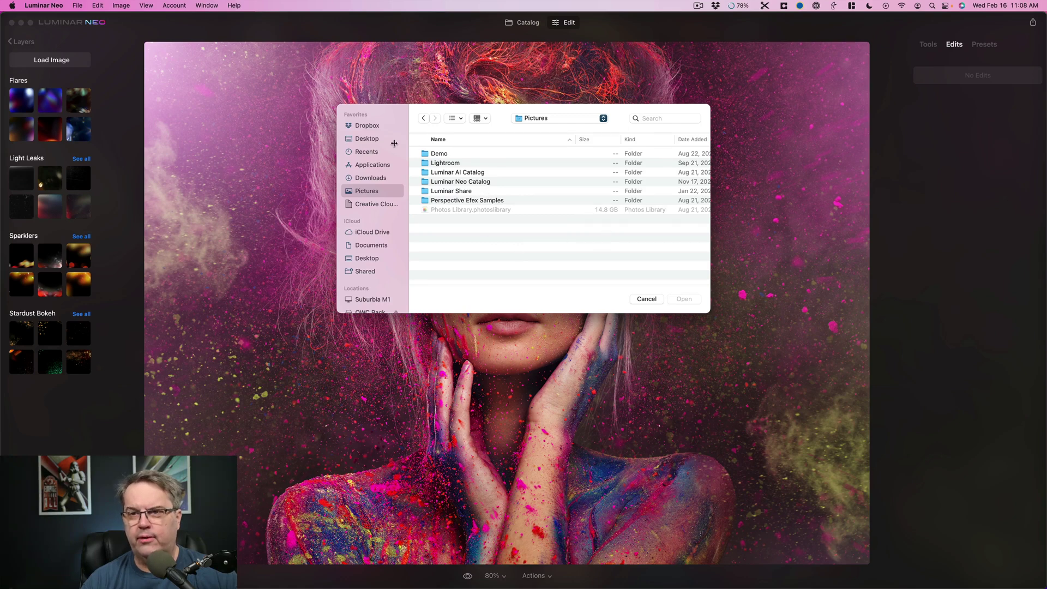
left_click(645, 299)
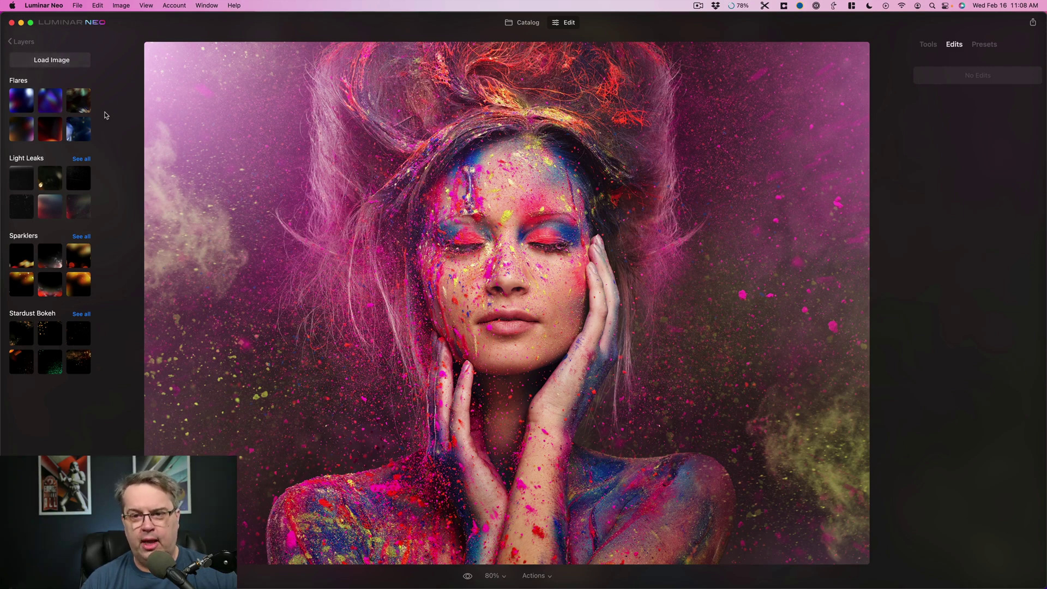
Add a Light Leaks overlay as a new layer on the portrait
left_click(22, 41)
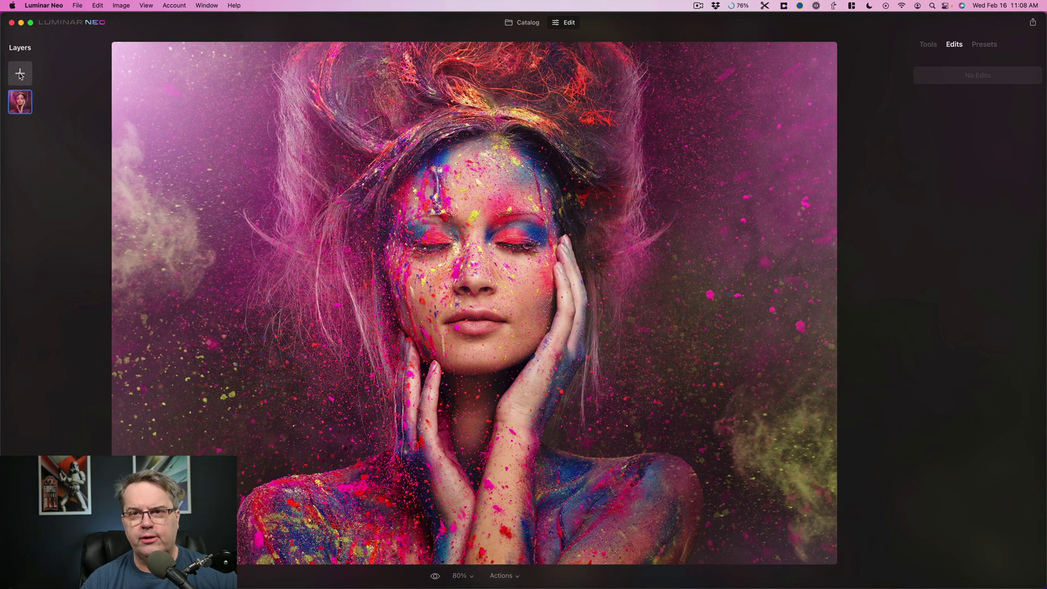
left_click(20, 74)
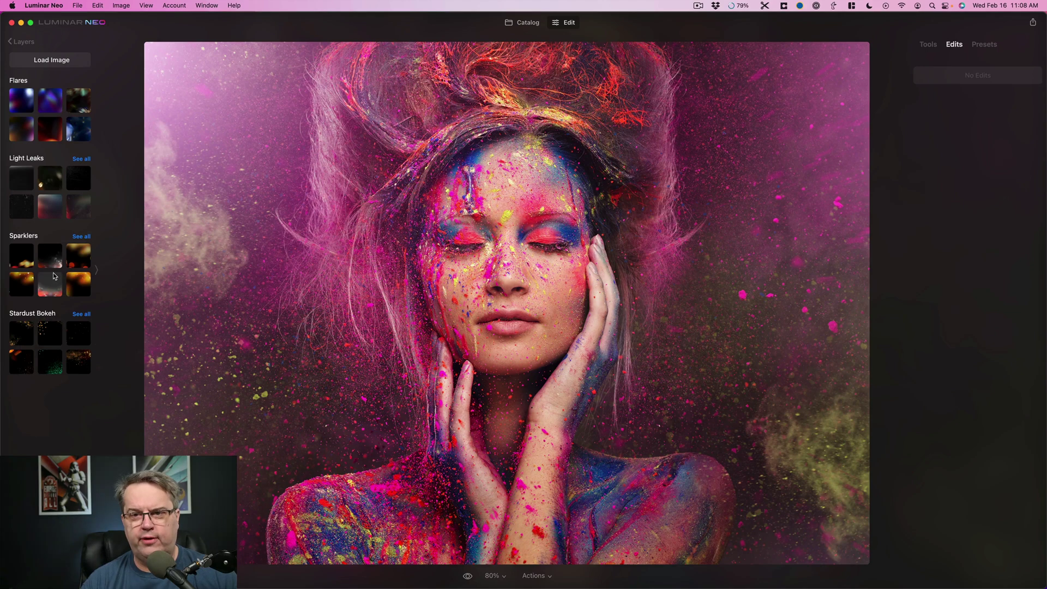
left_click(96, 193)
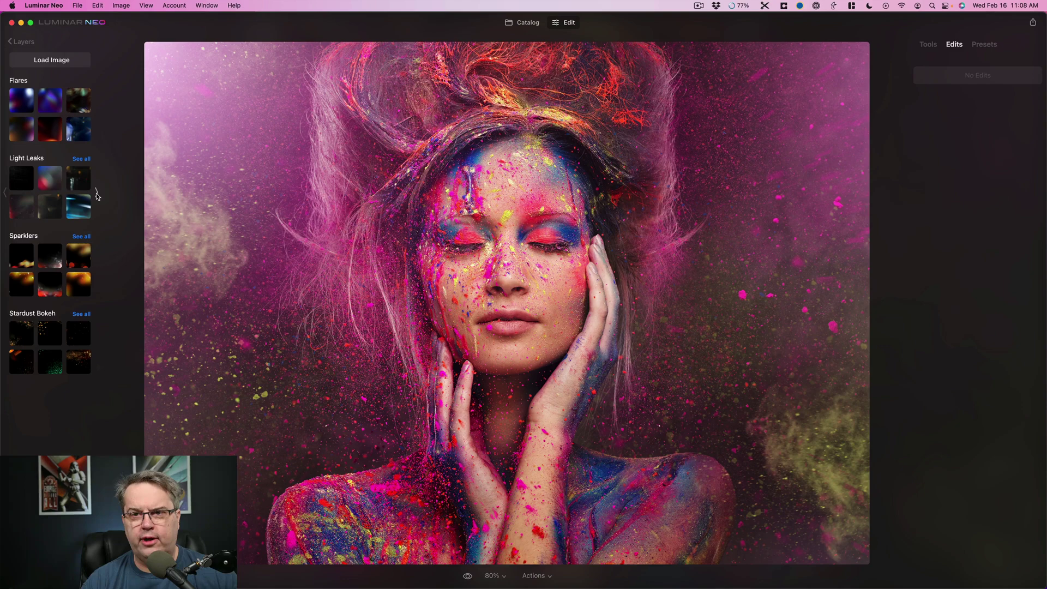
left_click(96, 193)
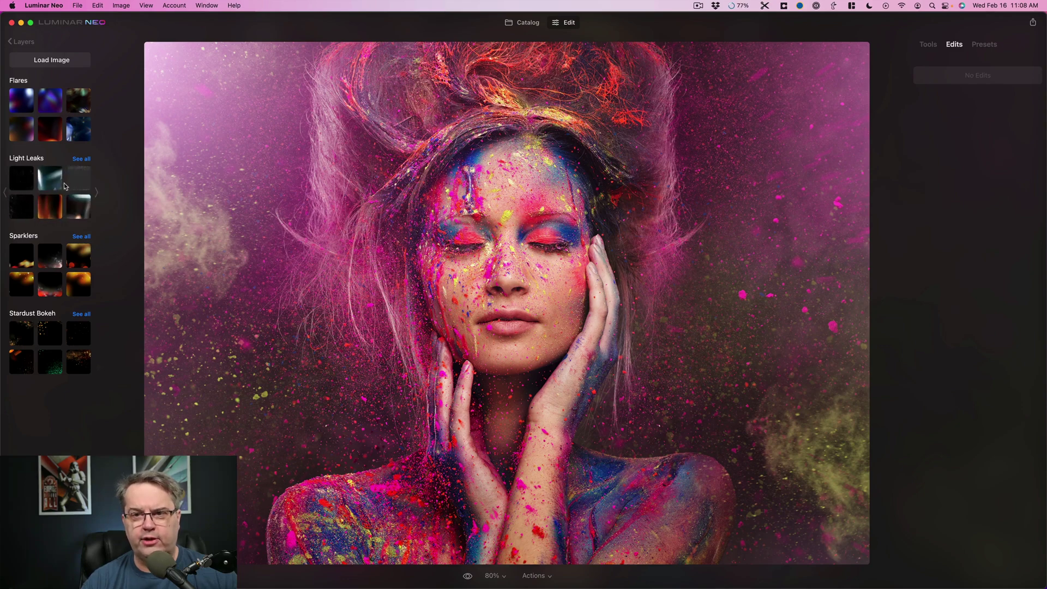
left_click(48, 184)
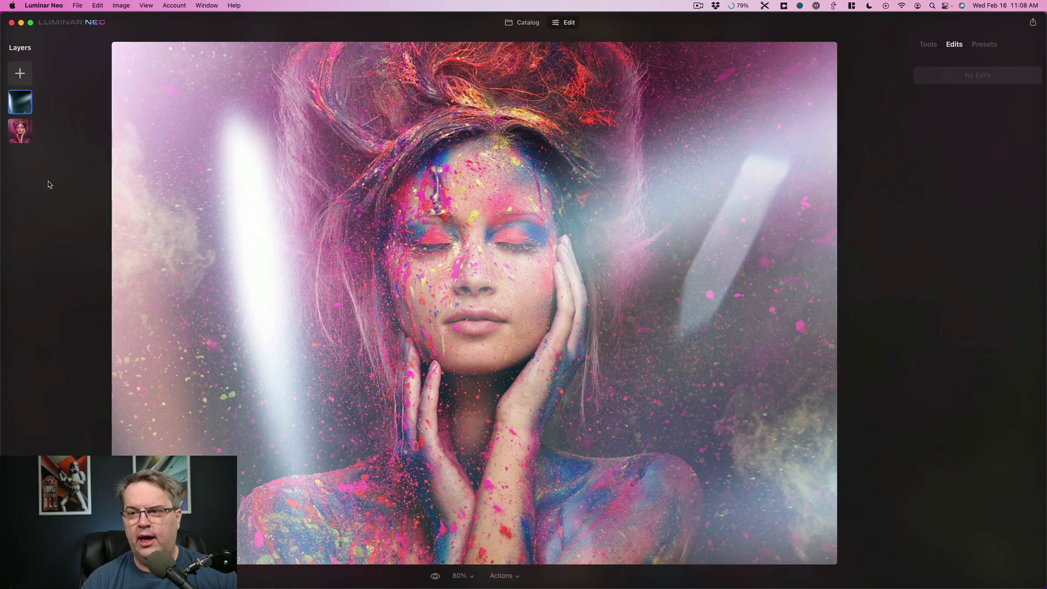
Hide and show the light-leak layer, then remove it, leaving only the photo layer
right_click(22, 107)
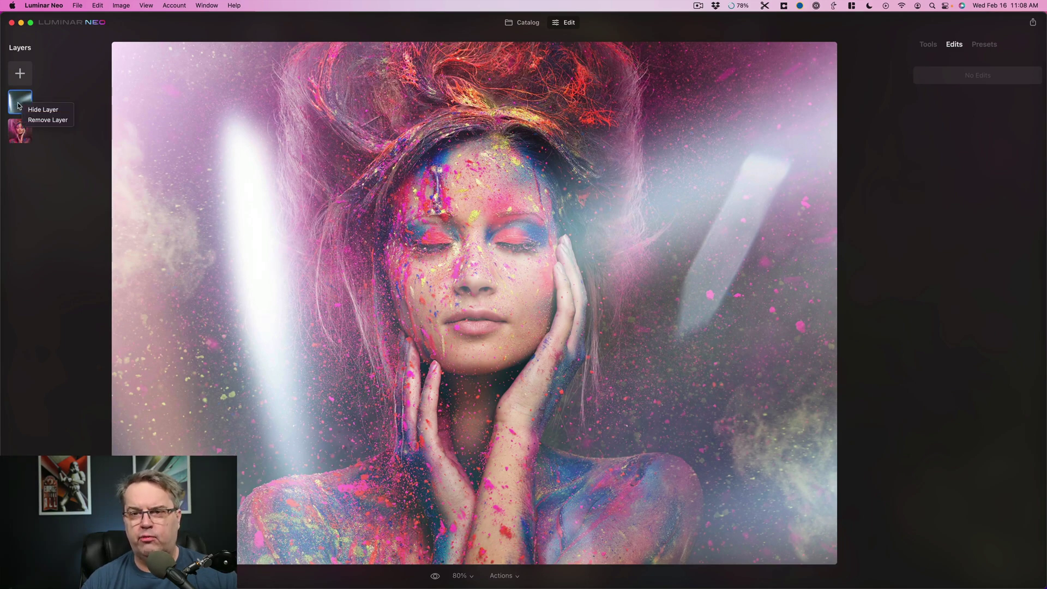
left_click(26, 108)
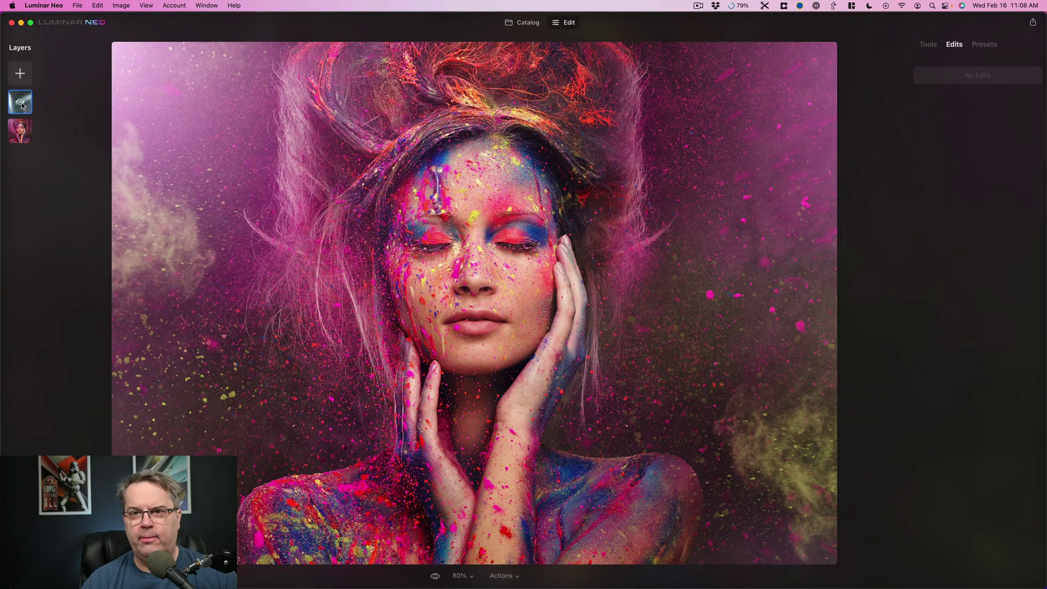
right_click(22, 107)
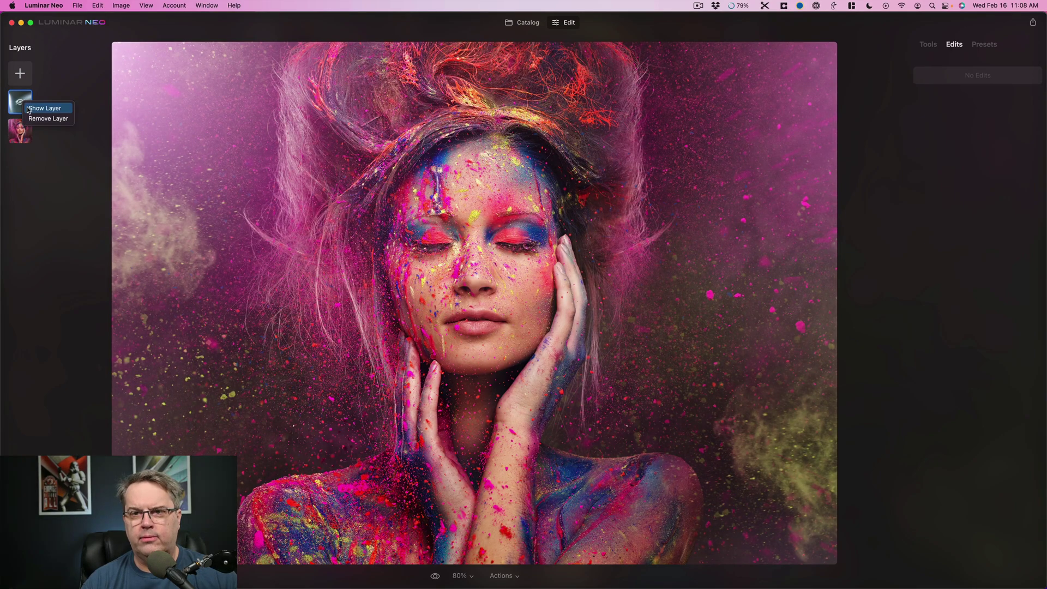
left_click(28, 109)
right_click(30, 107)
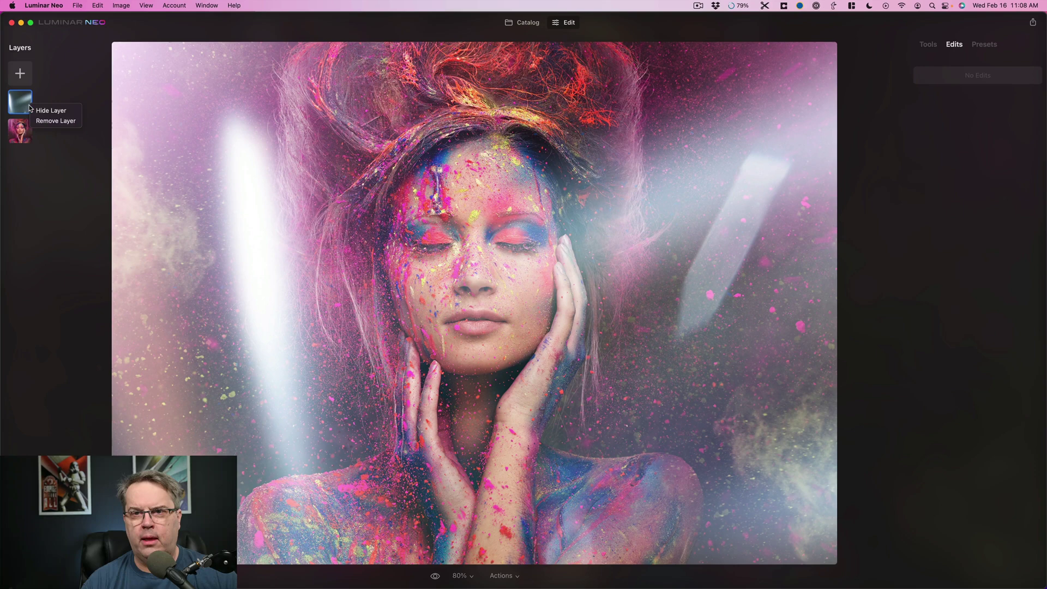
left_click(47, 121)
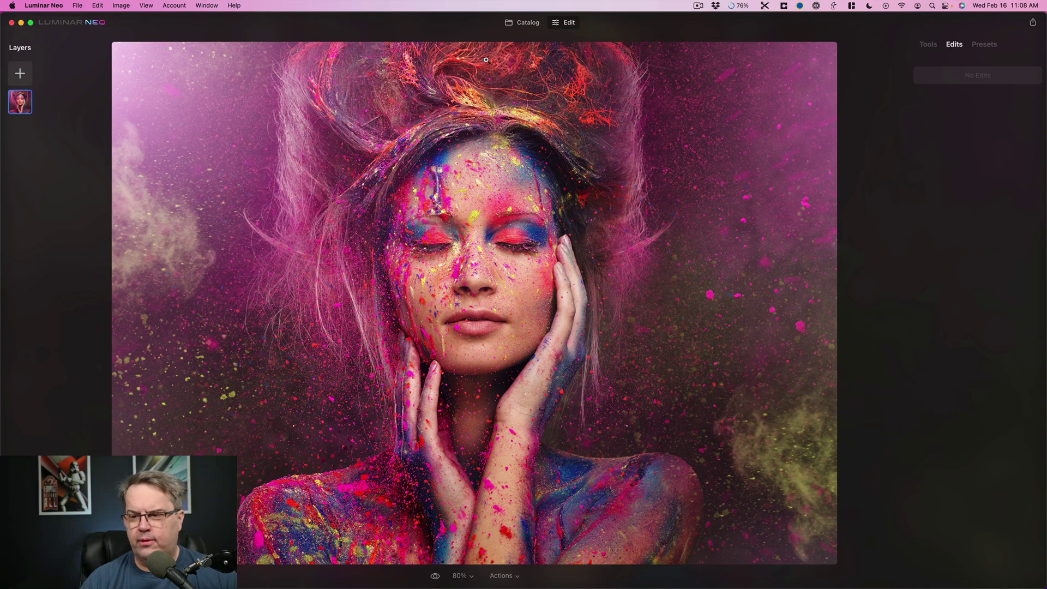
In the catalog, view the sample images and On This Day, checking the sort options without changing them
left_click(527, 24)
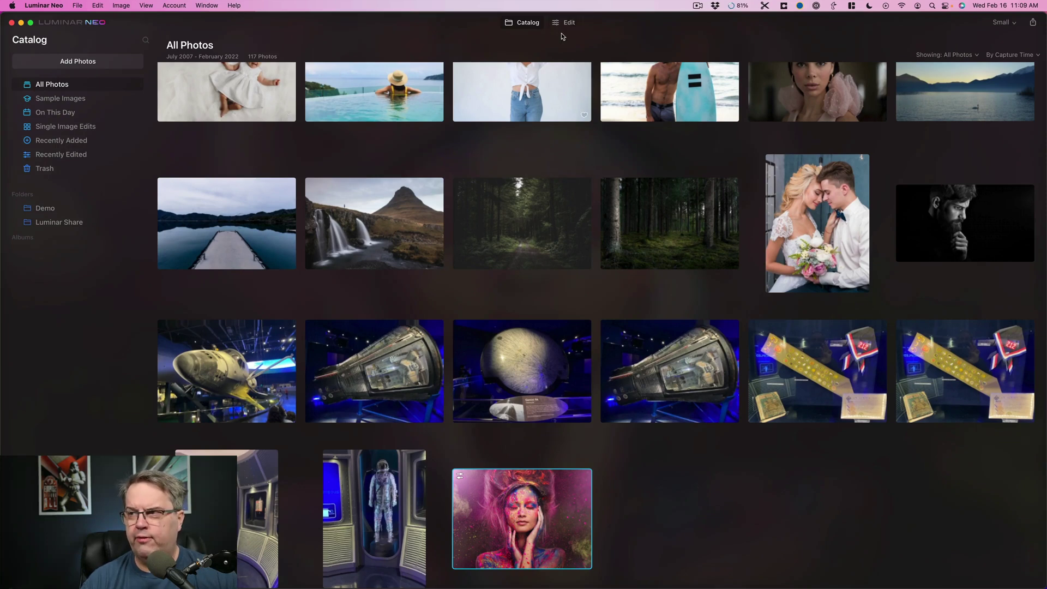
scroll(410, 146, "up", 10)
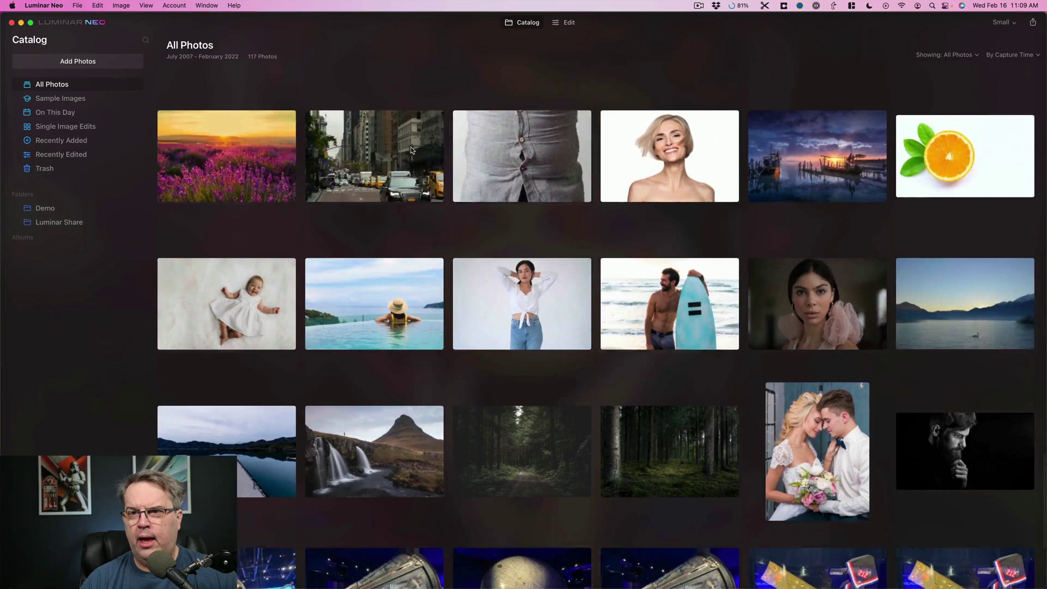
scroll(412, 150, "up", 15)
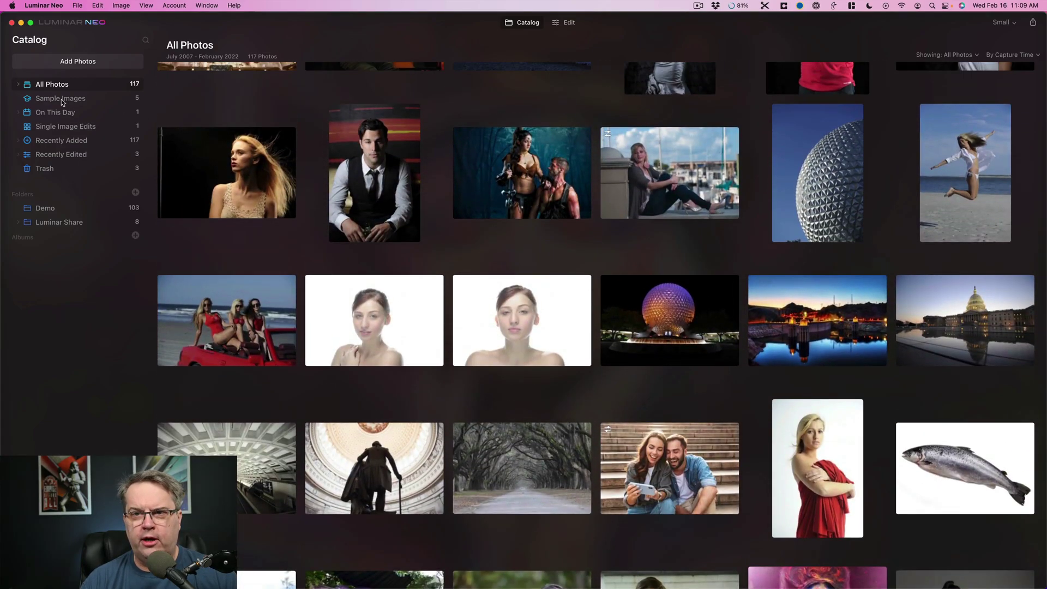
left_click(60, 98)
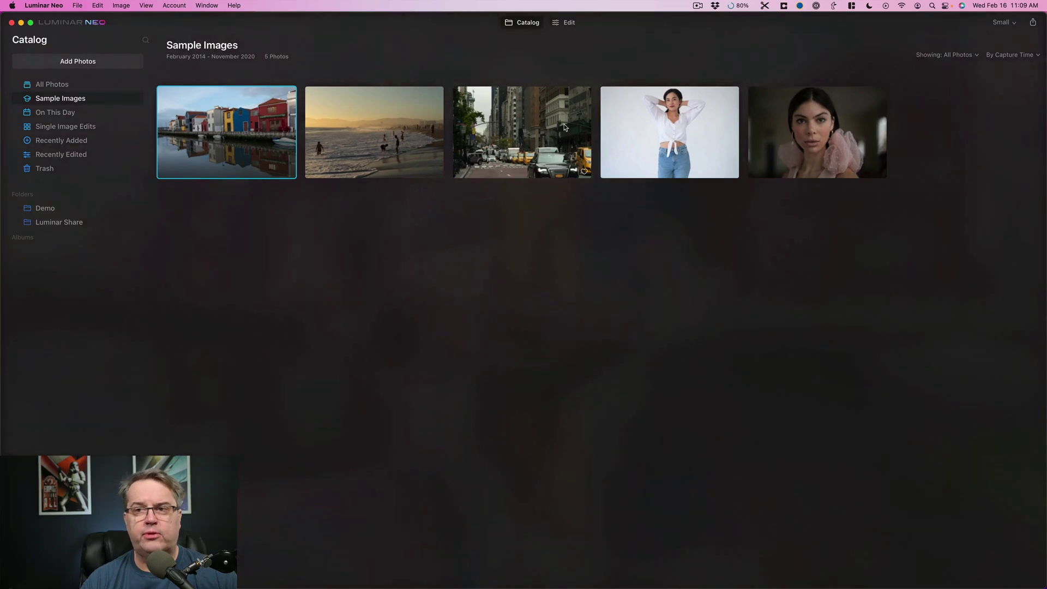
left_click(57, 114)
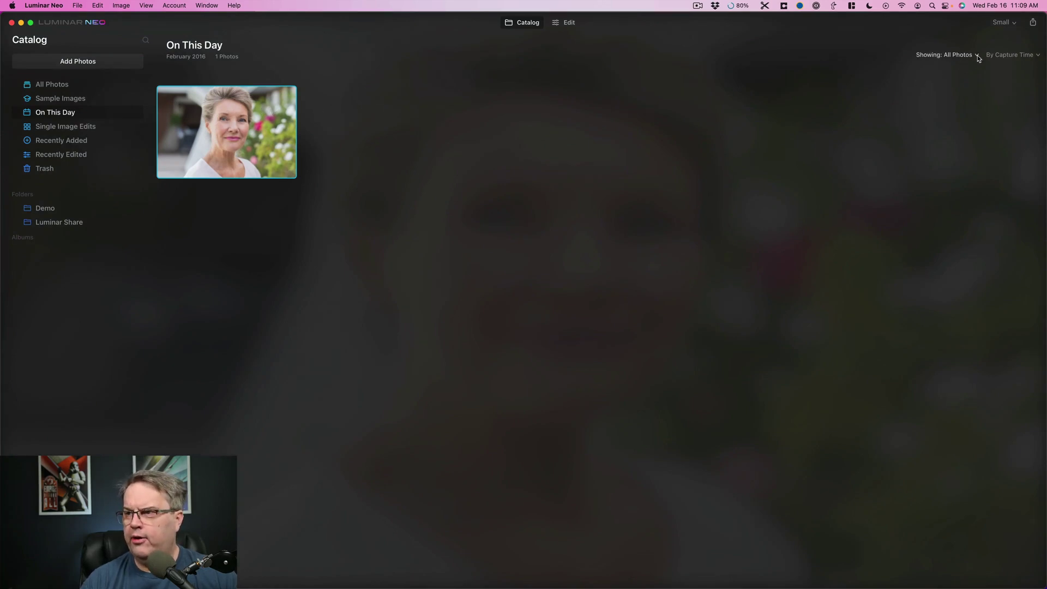
left_click(1006, 55)
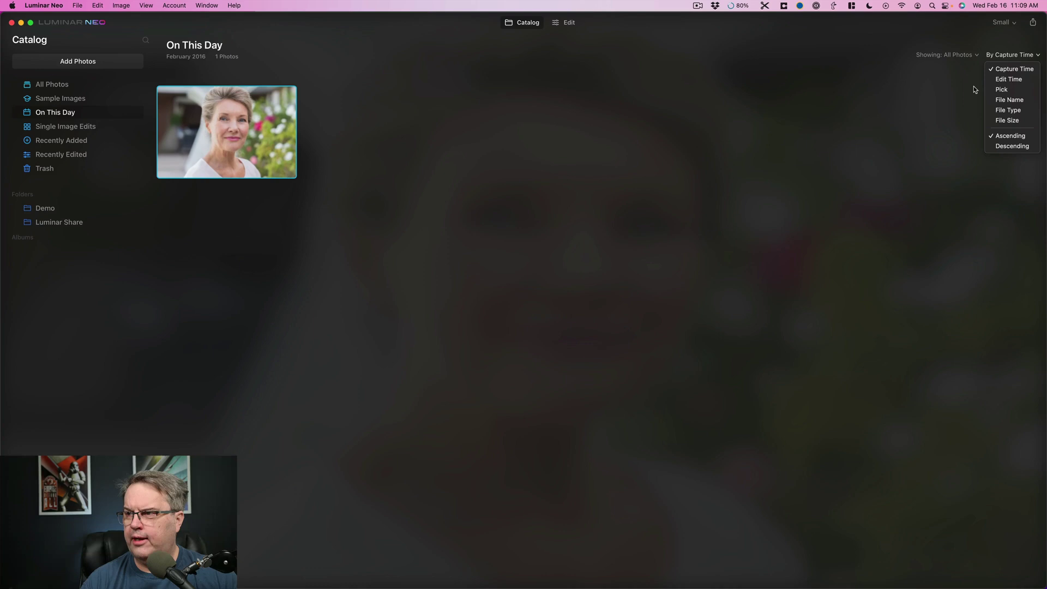
left_click(943, 86)
Browse Single Image Edits, Recently Added, Recently Edited, Trash, Demo and Luminar Share, ending on All Photos
left_click(73, 126)
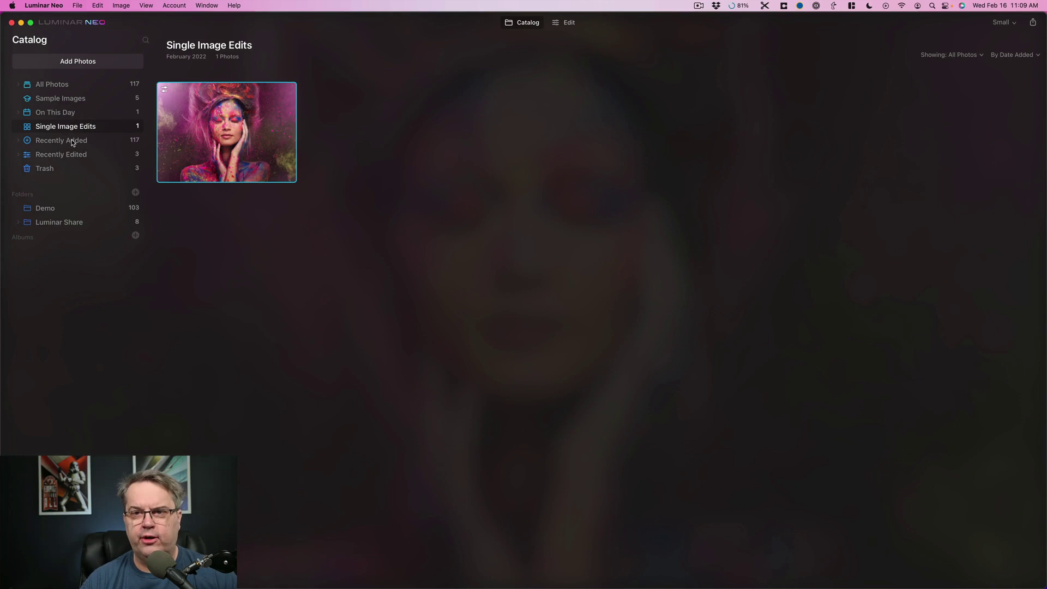
left_click(72, 141)
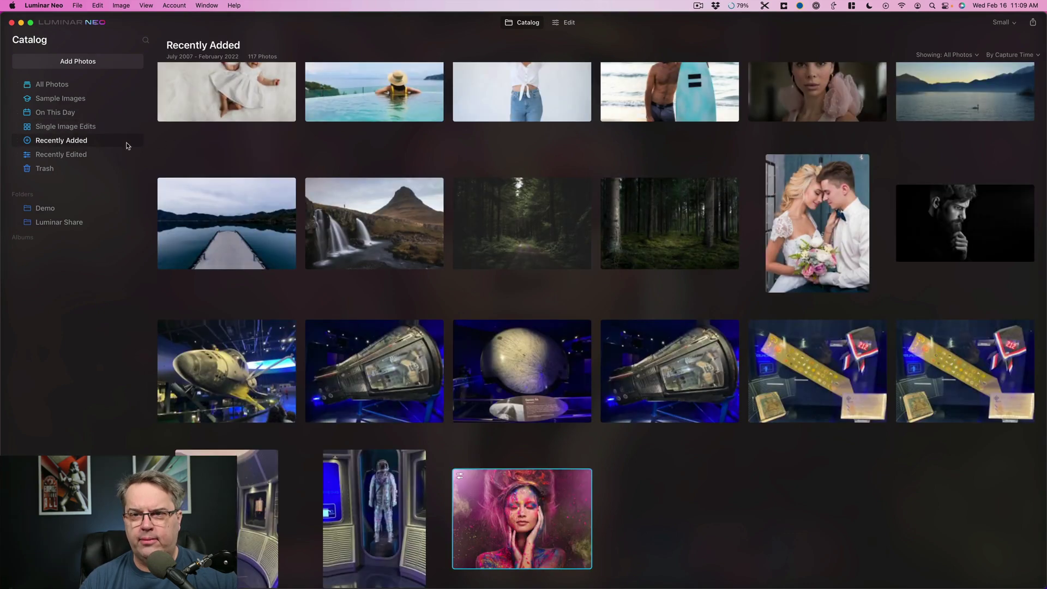
left_click(72, 155)
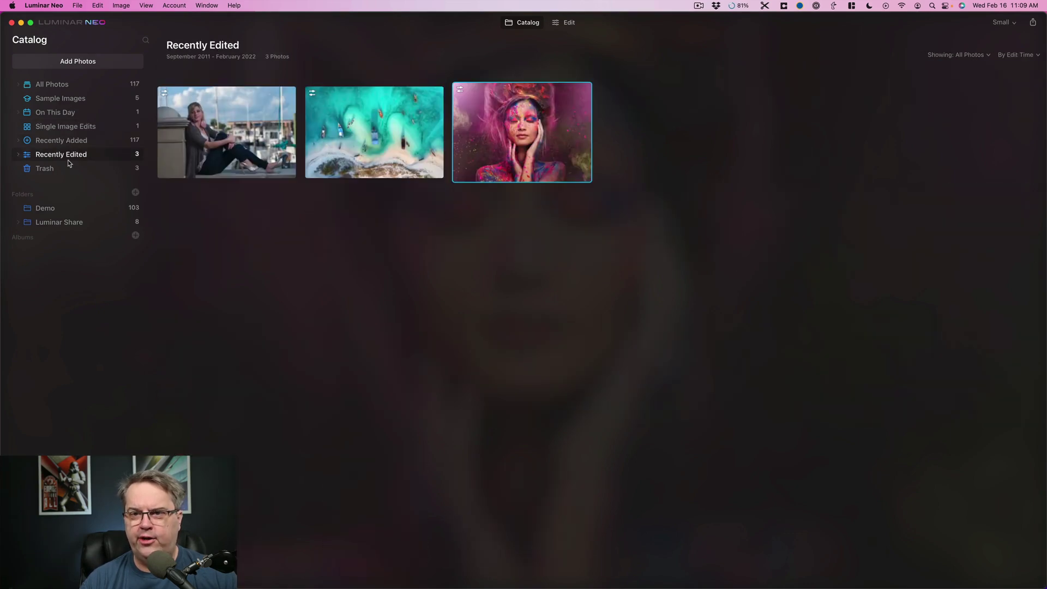
left_click(50, 170)
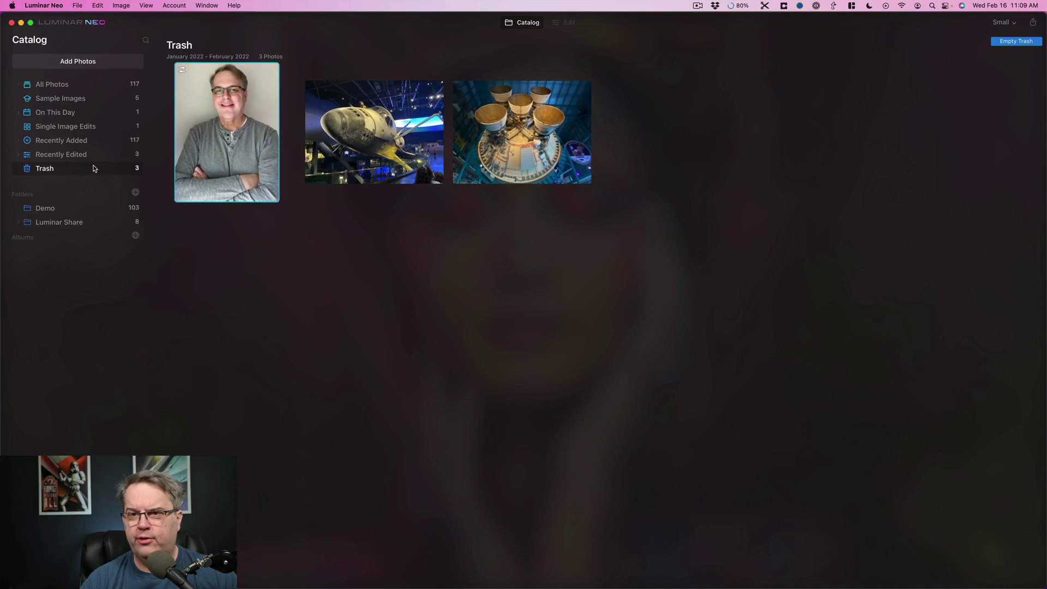
left_click(73, 155)
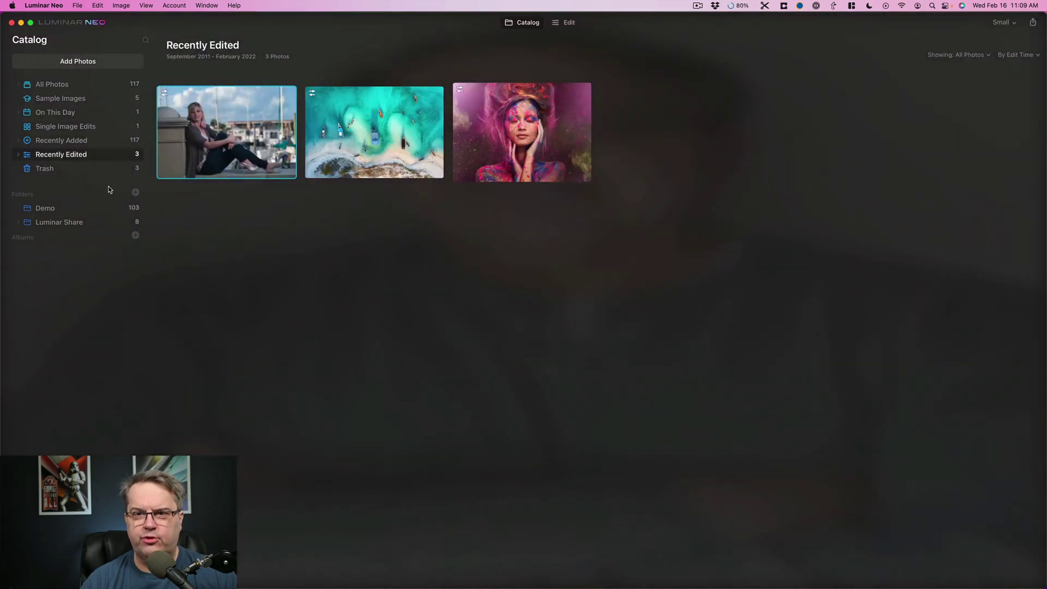
left_click(49, 210)
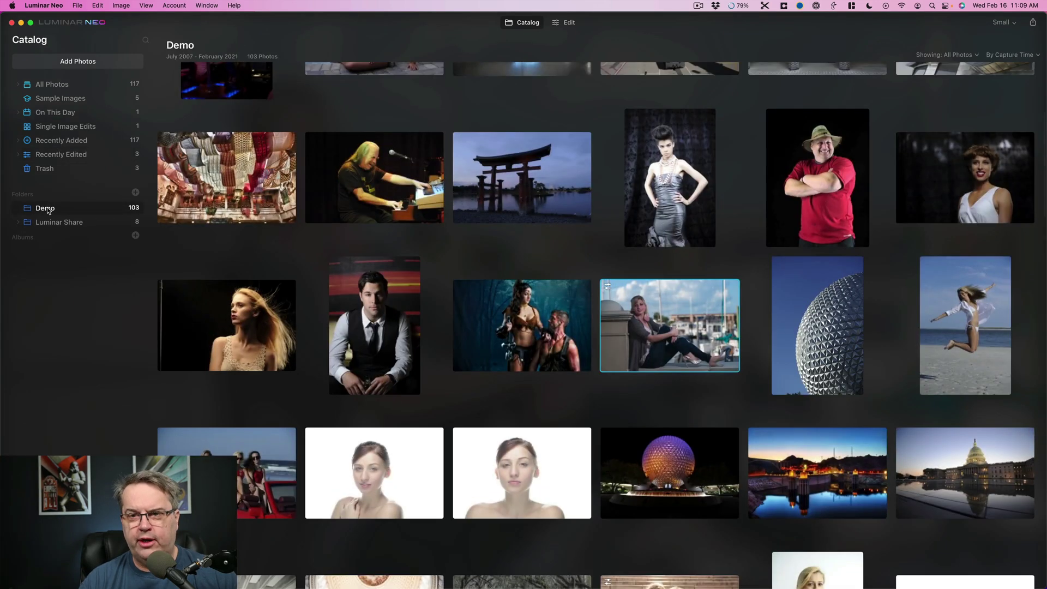
left_click(61, 223)
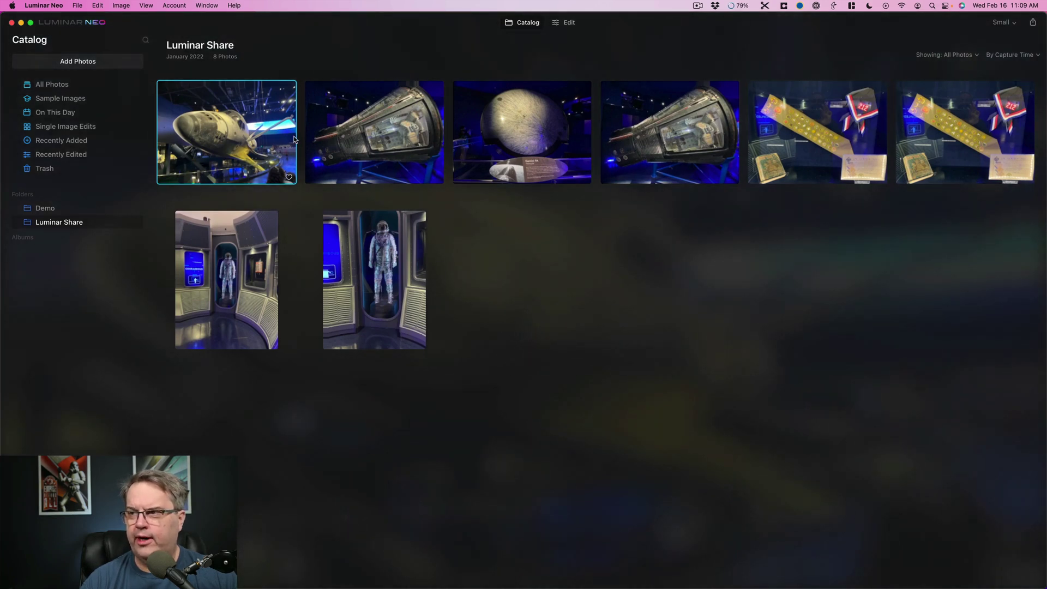
left_click(51, 86)
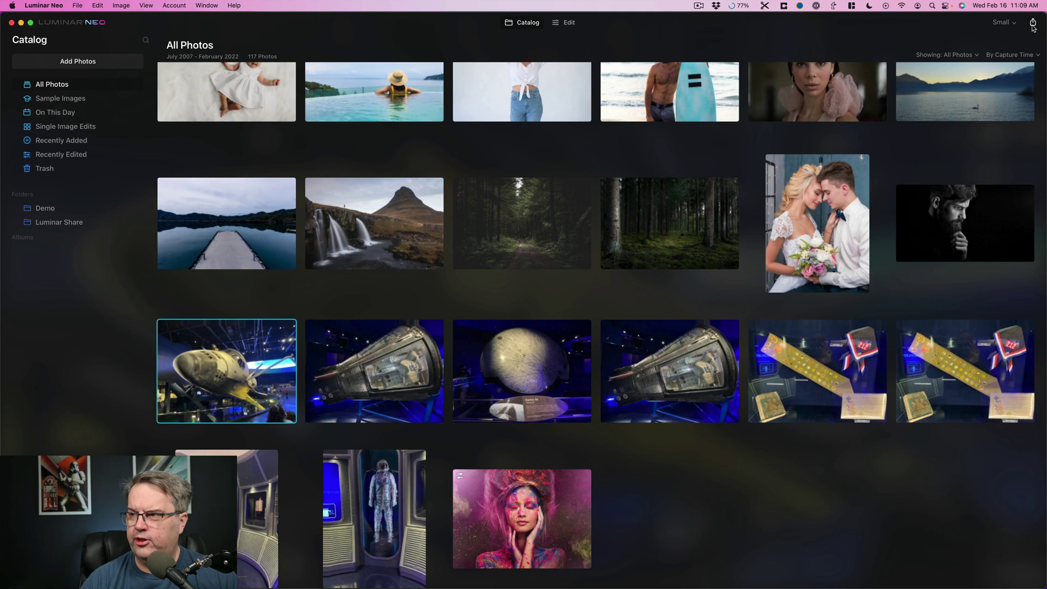
Choose Connect from the sharing destinations to show the phone-pairing QR code
left_click(1033, 24)
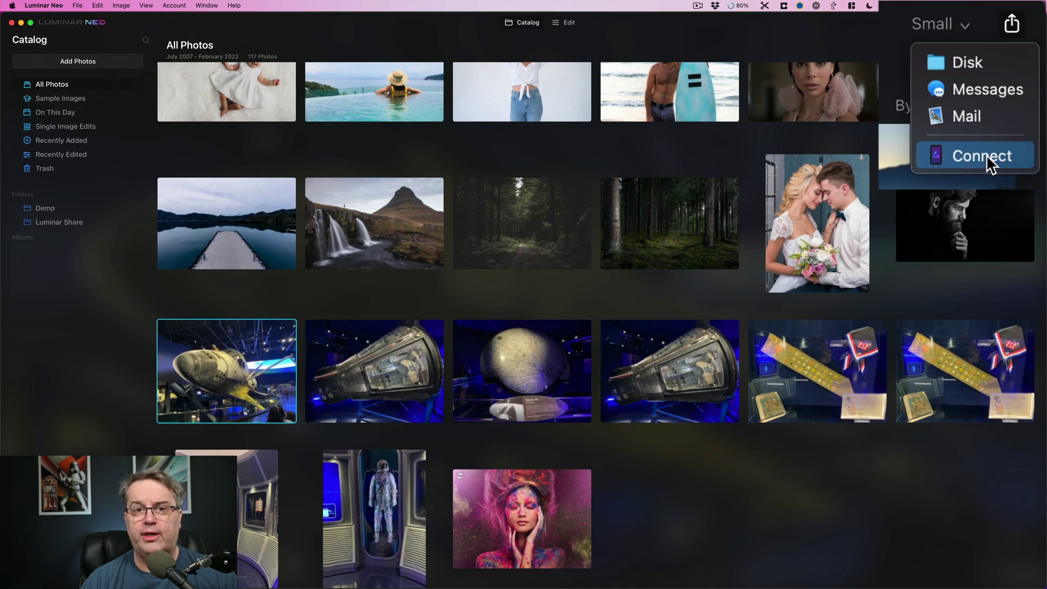
left_click(986, 155)
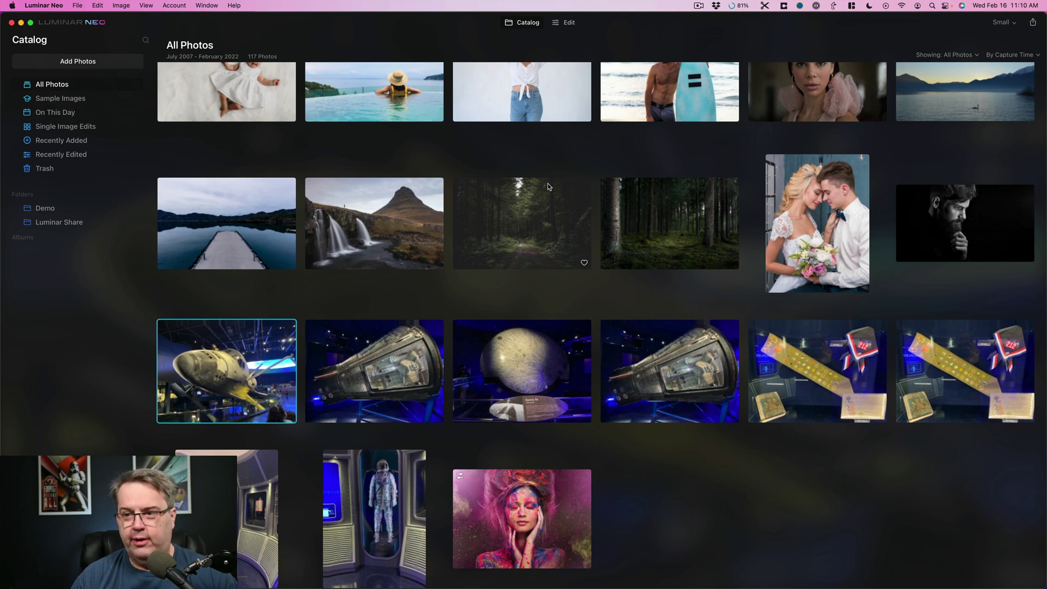
Check the phone photo arrived in Luminar Share (9 photos), then view All Photos (118)
left_click(58, 223)
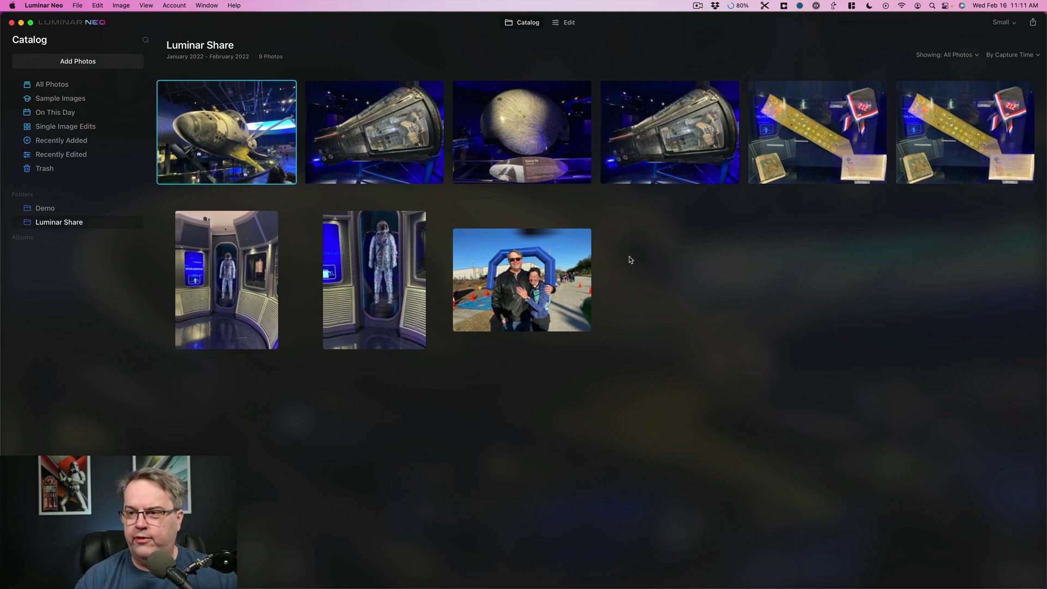
left_click(59, 86)
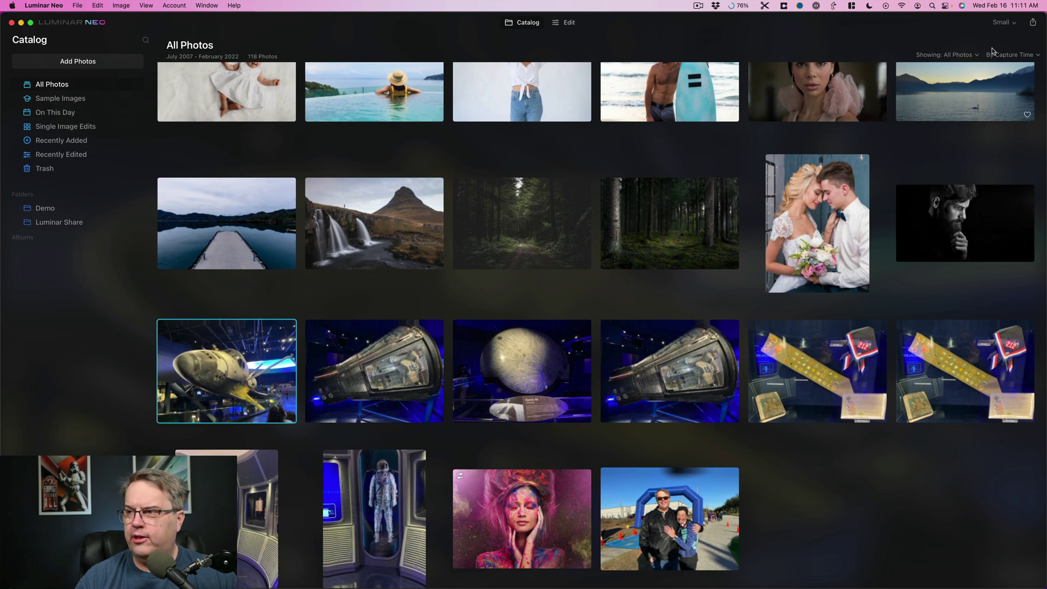
left_click(1034, 24)
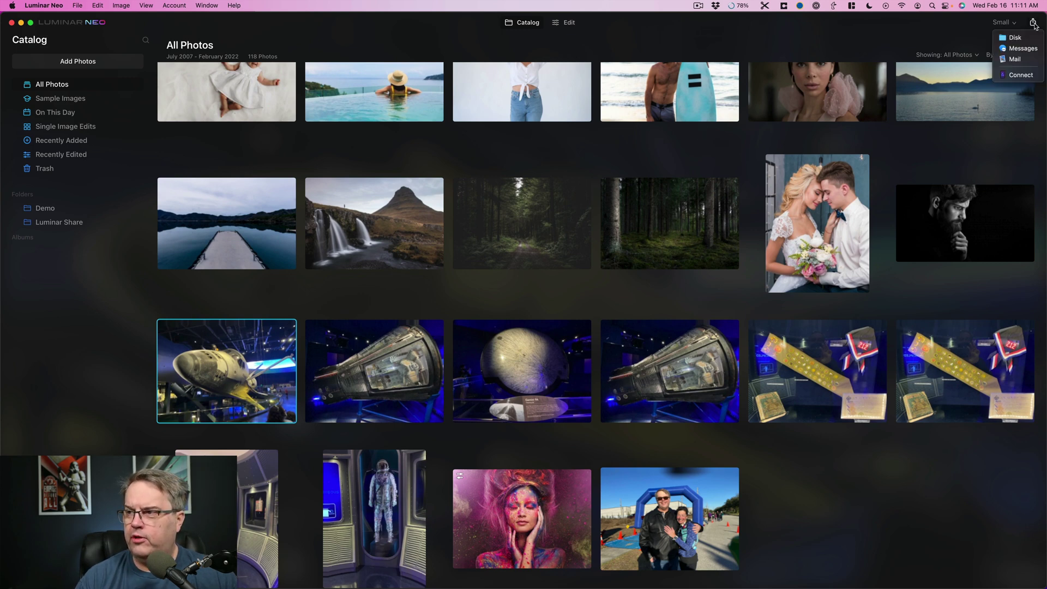
left_click(1020, 75)
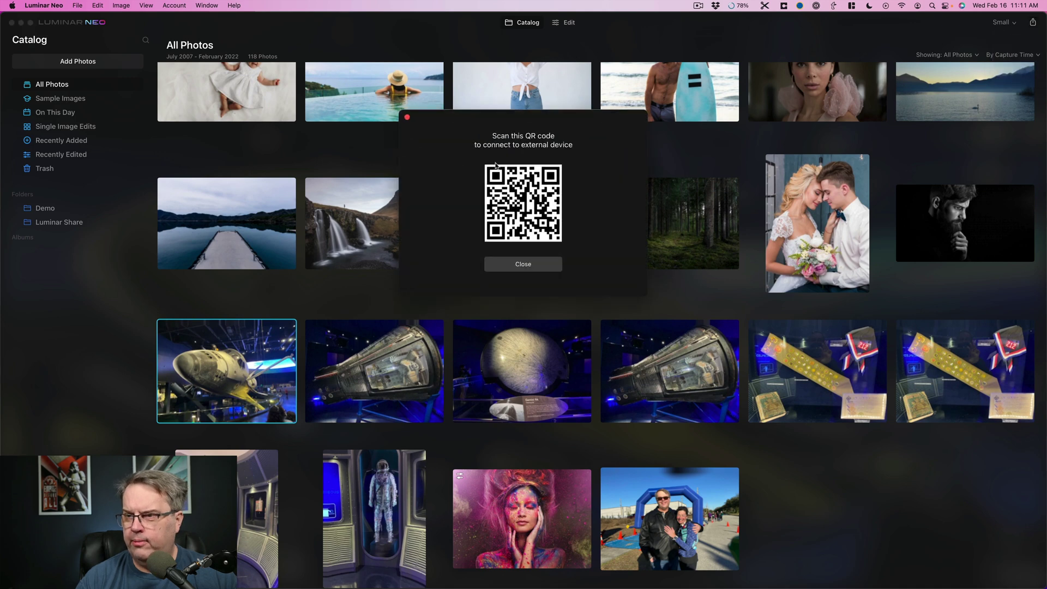
left_click(407, 119)
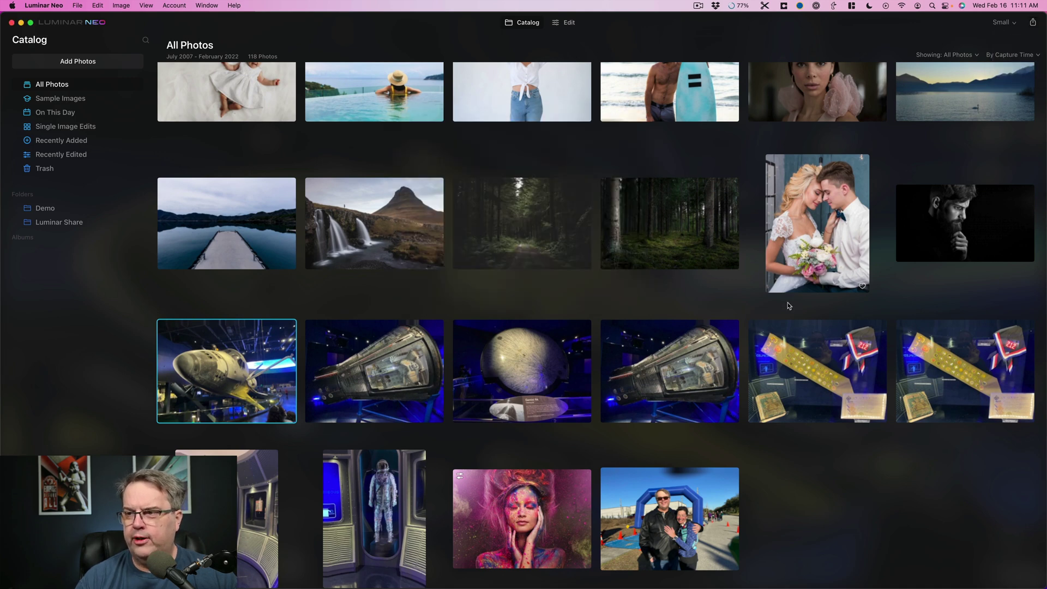
scroll(790, 321, "up", 2)
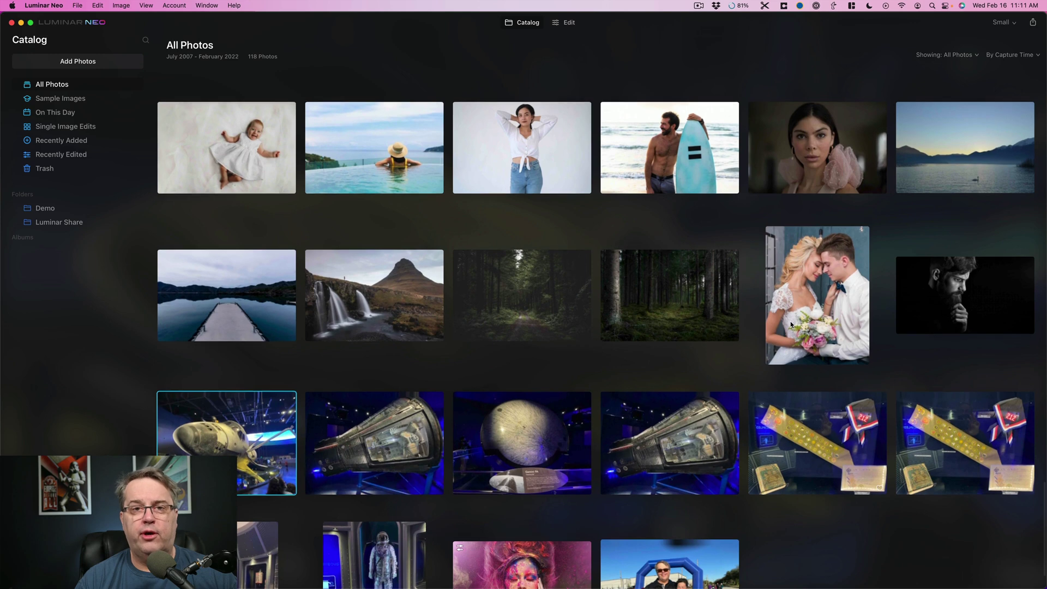
scroll(790, 322, "up", 2)
scroll(790, 322, "down", 1)
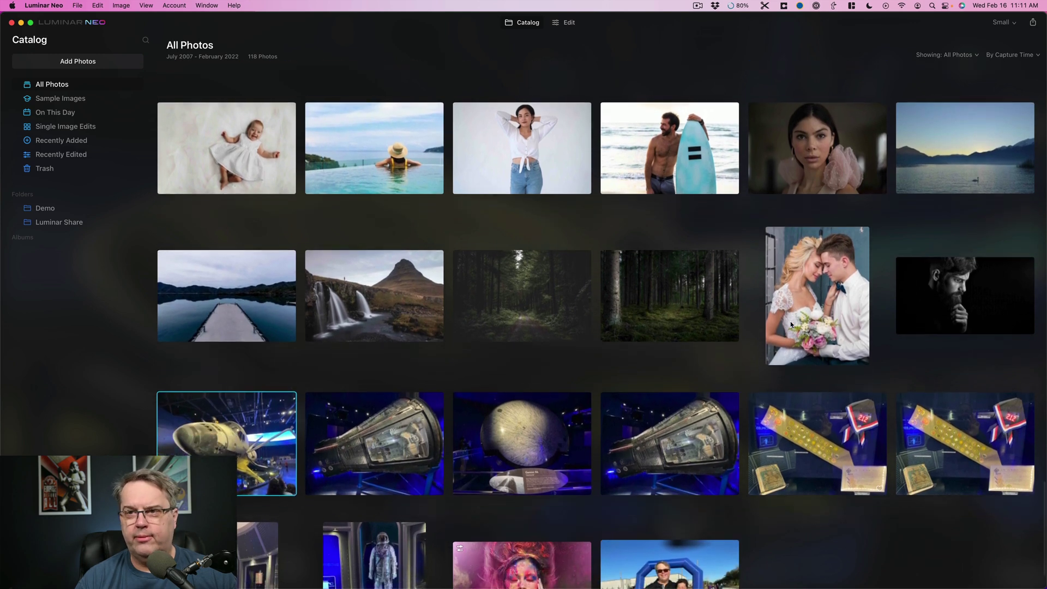
scroll(790, 323, "up", 10)
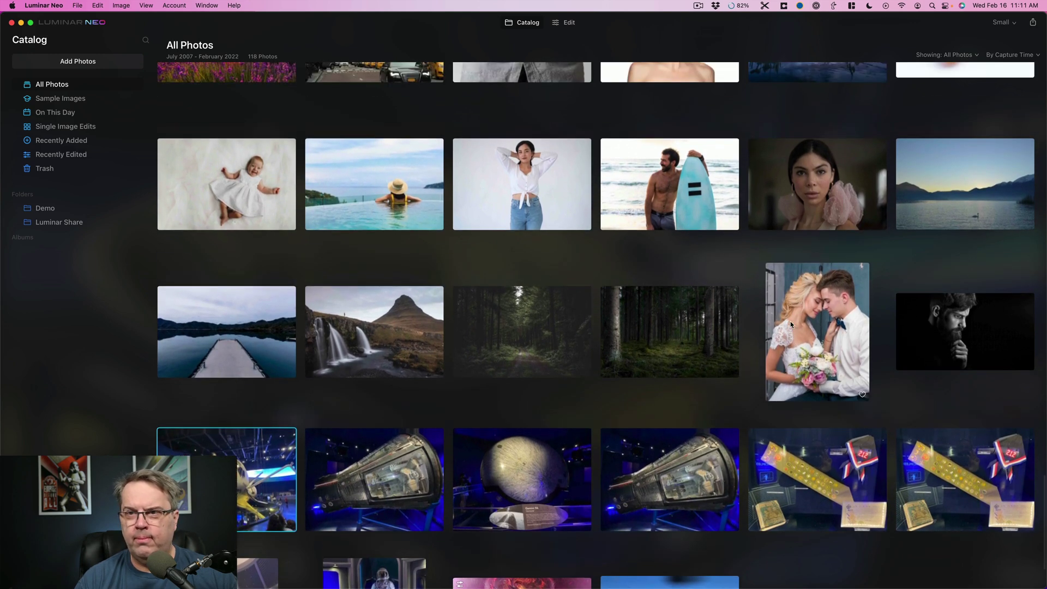
scroll(792, 324, "up", 15)
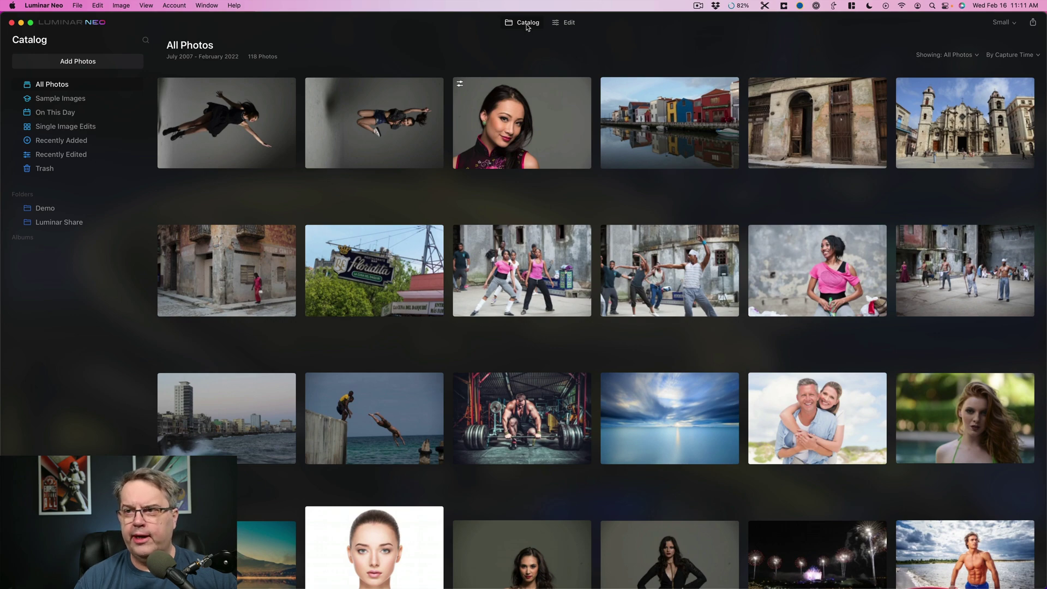
Edit the space shuttle photo, browse Tools, Edits and Presets, then add the first Flares overlay layer
left_click(567, 23)
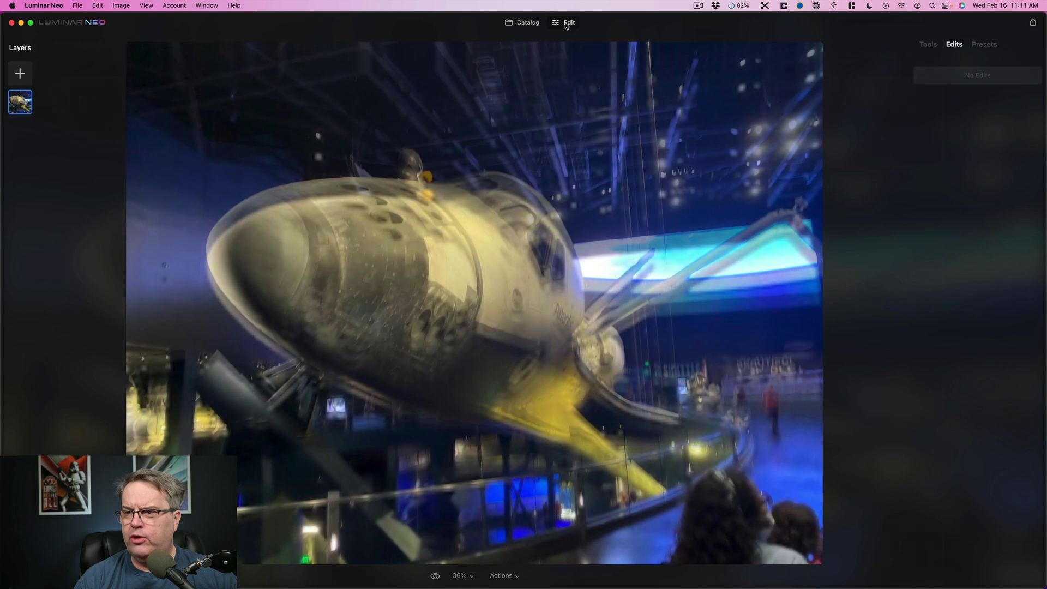
left_click(929, 46)
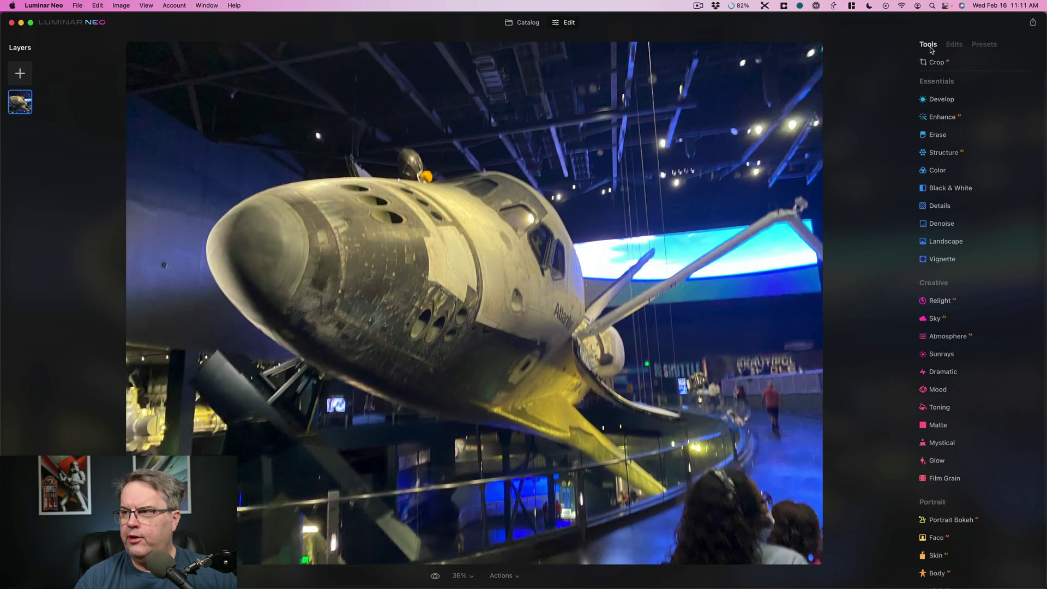
left_click(963, 49)
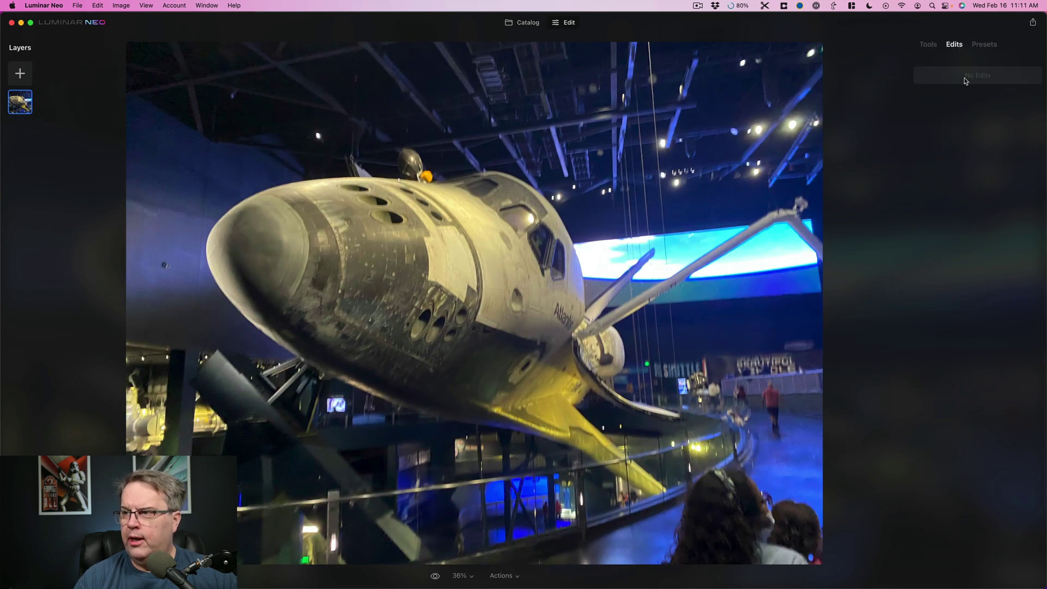
left_click(984, 47)
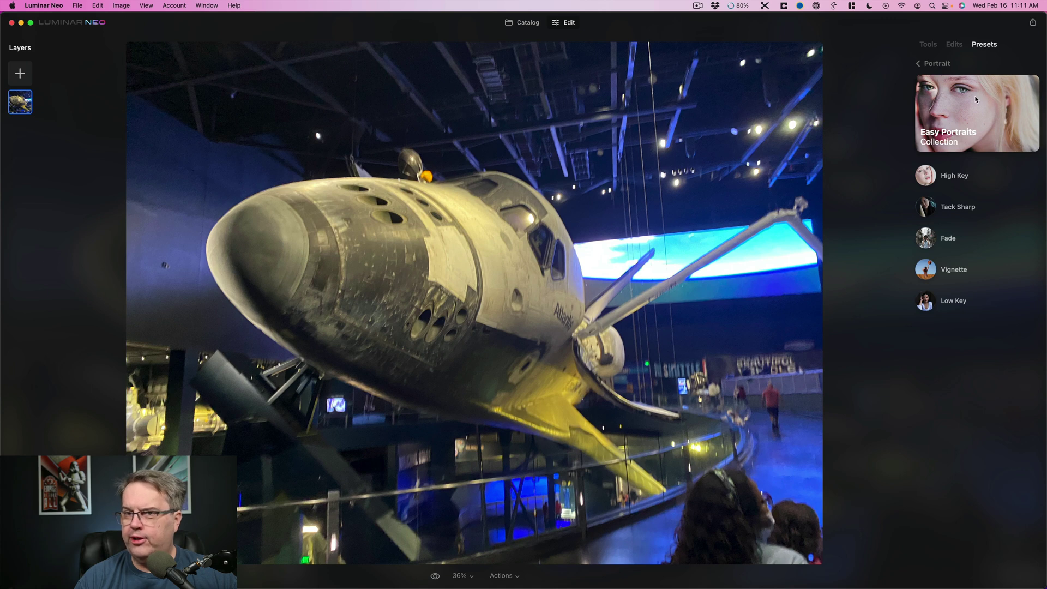
left_click(18, 74)
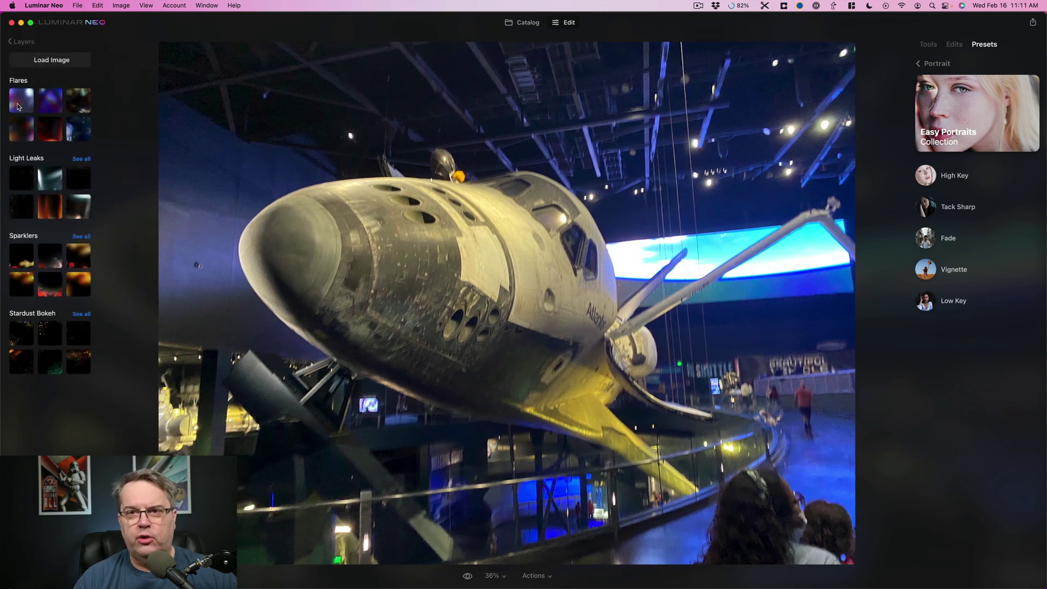
left_click(19, 106)
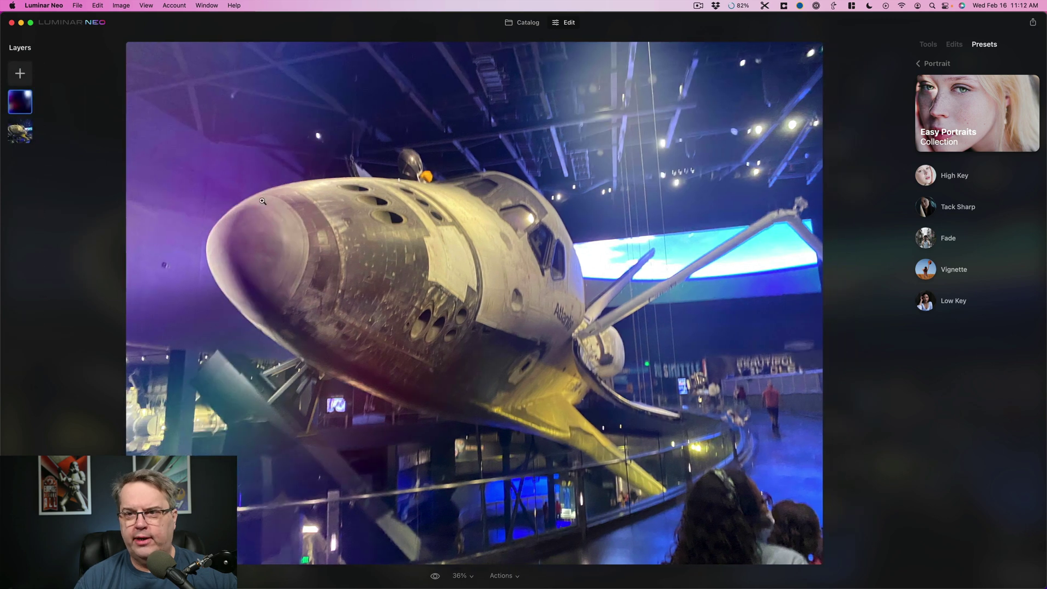